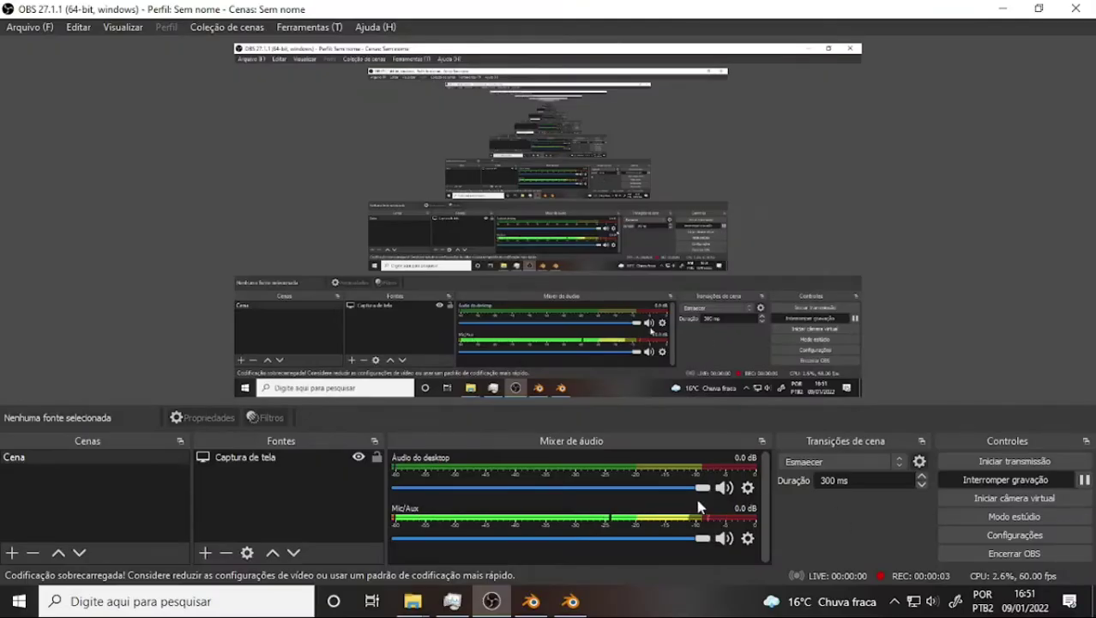
Step: Bring the Neo Bikinis file forward and orbit around the bikini models
left_click(572, 603)
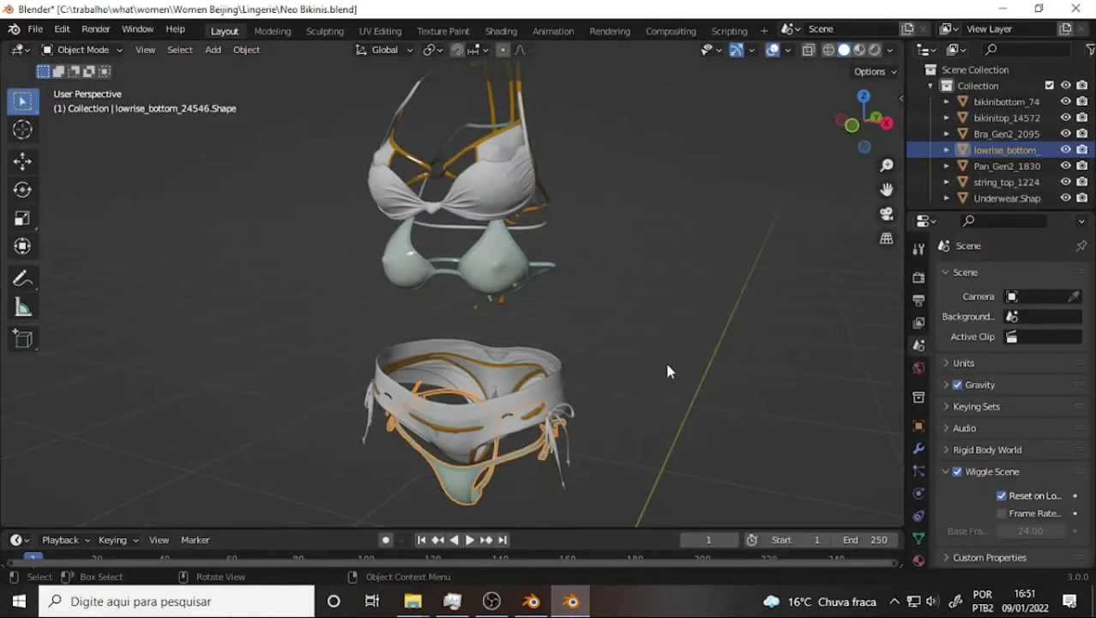
mouse_move(686, 307)
middle_mouse_down()
mouse_move(455, 273)
mouse_move(154, 271)
mouse_move(883, 273)
mouse_move(127, 270)
mouse_move(763, 277)
mouse_move(720, 274)
mouse_move(551, 197)
middle_mouse_up()
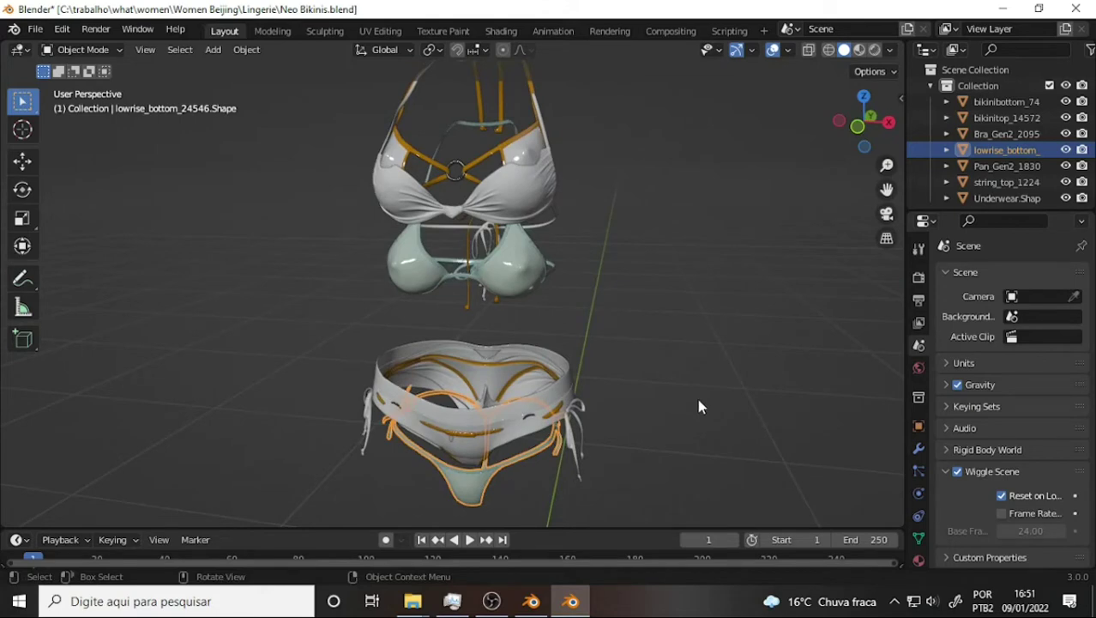
scroll(735, 278, "down", 3)
scroll(735, 278, "up", 3)
mouse_move(735, 288)
middle_mouse_down()
mouse_move(575, 269)
mouse_move(640, 276)
middle_mouse_up()
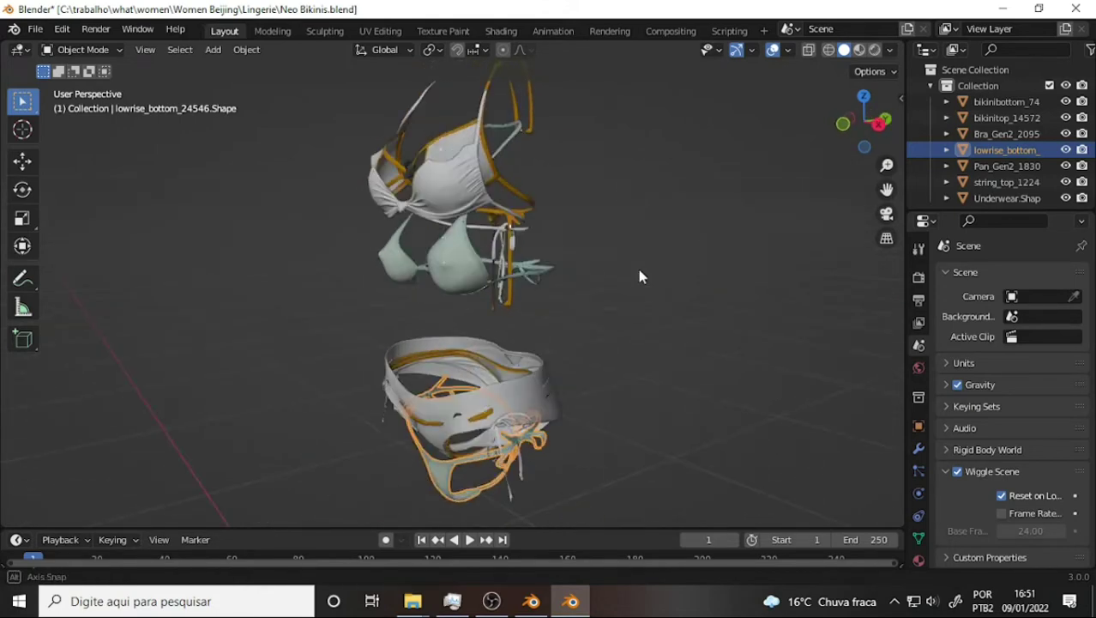
Step: Close Neo Bikinis.blend without saving and switch to the Sexy Erase011.blend window
left_click(1079, 10)
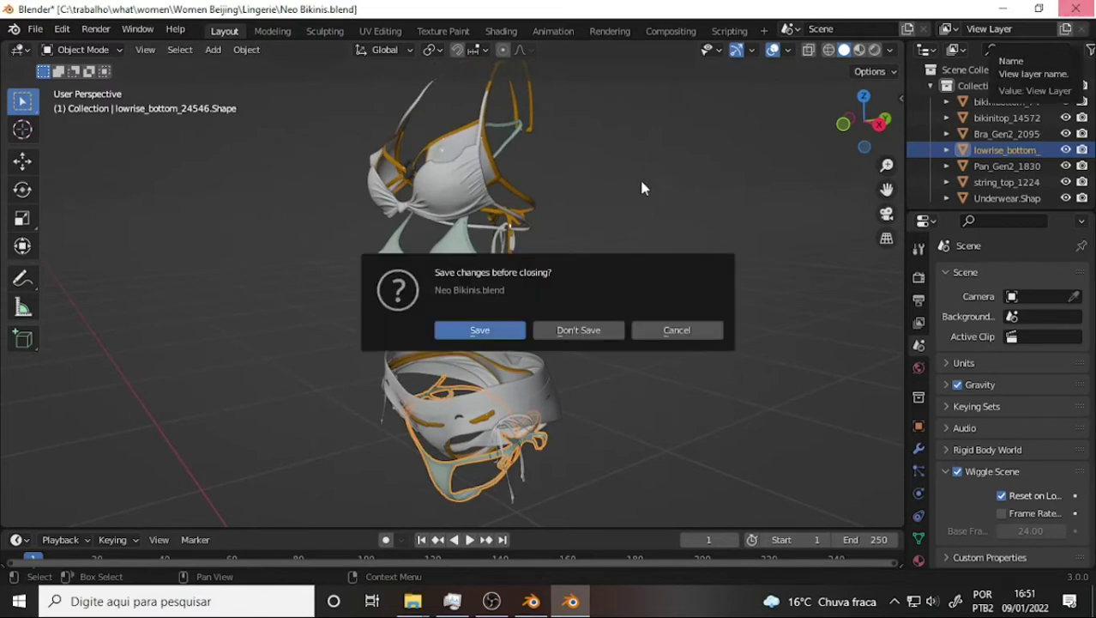
left_click(575, 329)
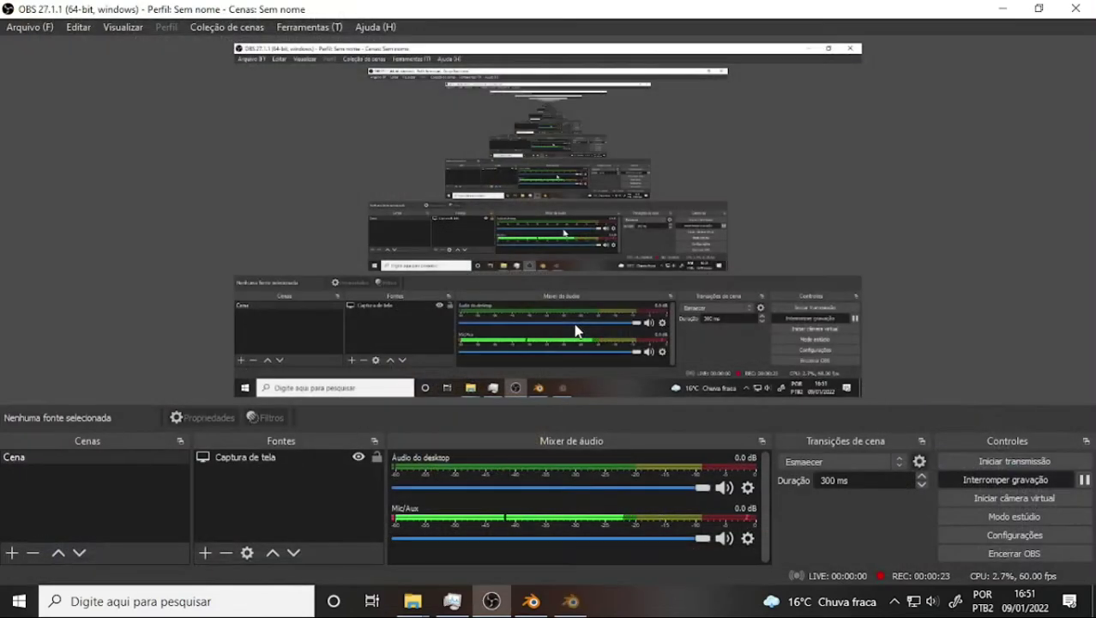
left_click(531, 599)
Step: Inspect the character's torso from several angles, then switch to the Shading workspace
mouse_move(505, 244)
middle_mouse_down()
mouse_move(559, 241)
mouse_move(506, 241)
middle_mouse_up()
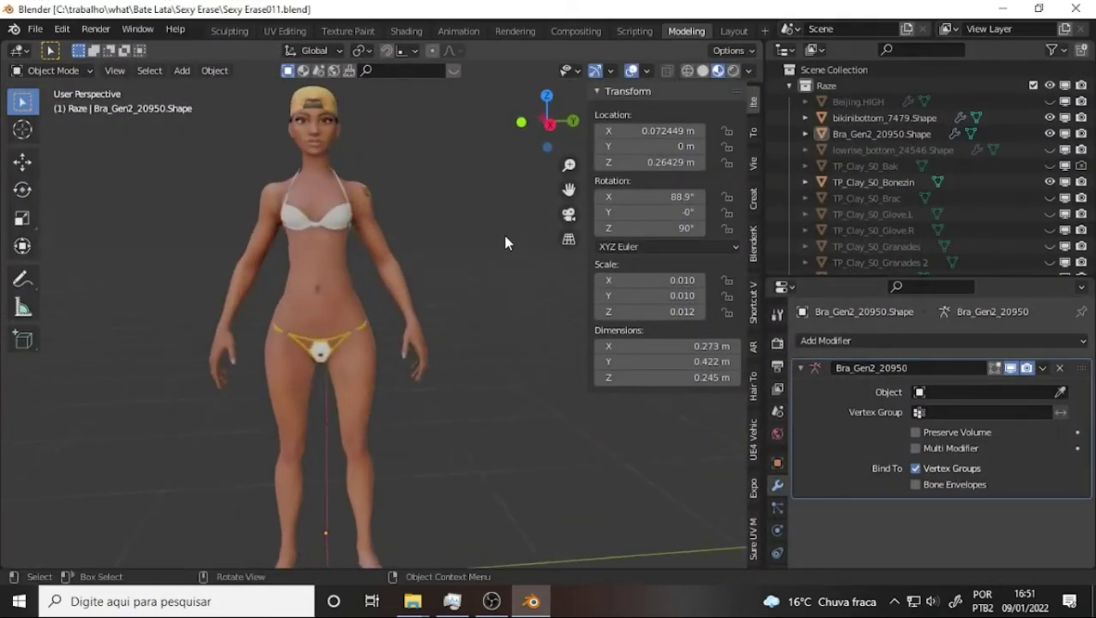
scroll(505, 242, "up", 4)
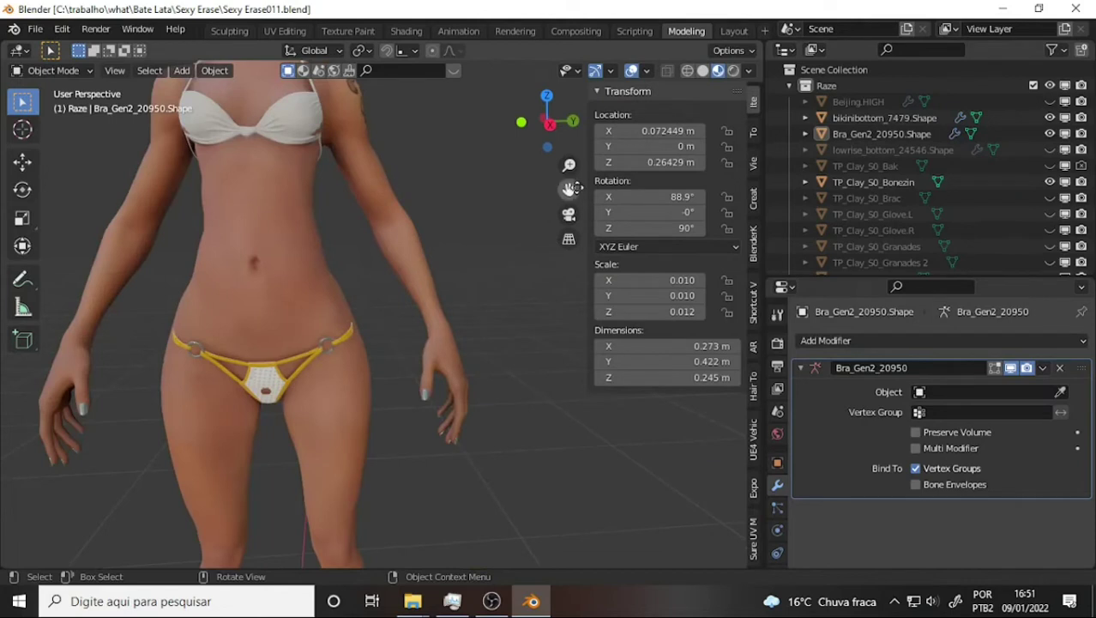
left_click_drag(568, 188, 652, 257)
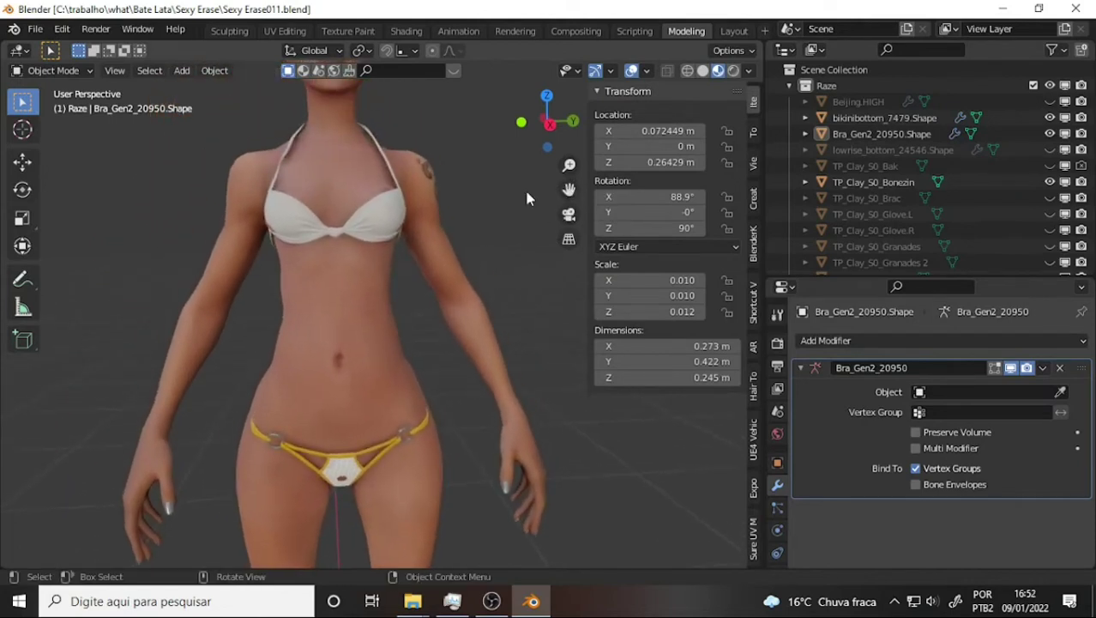
scroll(497, 188, "down", 3)
mouse_move(497, 186)
middle_mouse_down()
mouse_move(344, 176)
mouse_move(470, 195)
middle_mouse_up()
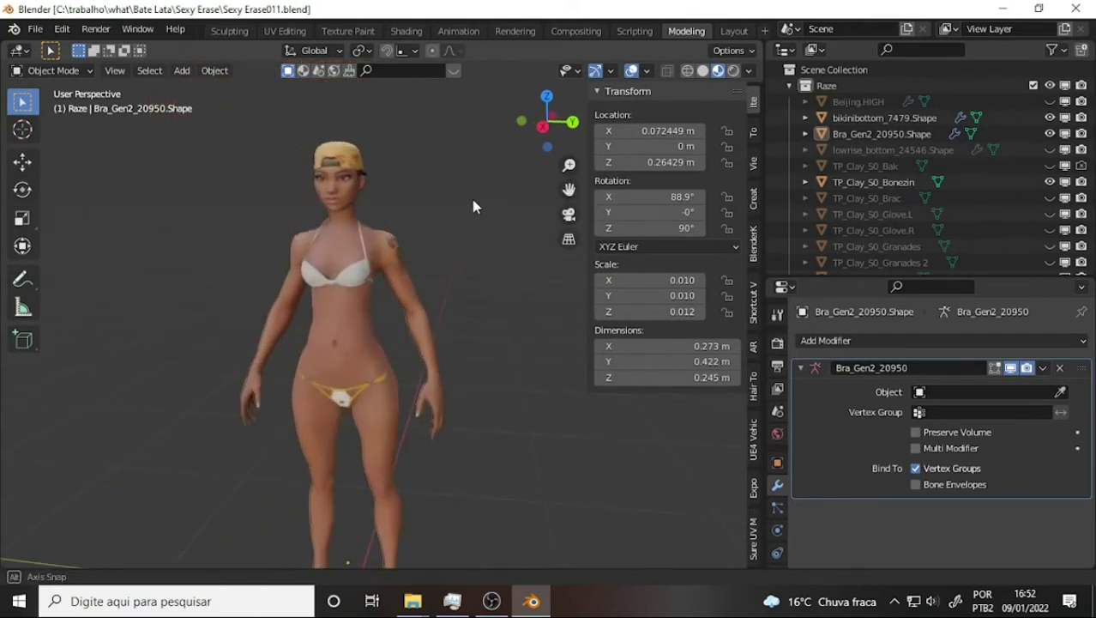
mouse_move(568, 189)
left_mouse_down()
mouse_move(603, 94)
mouse_move(569, 211)
left_mouse_up()
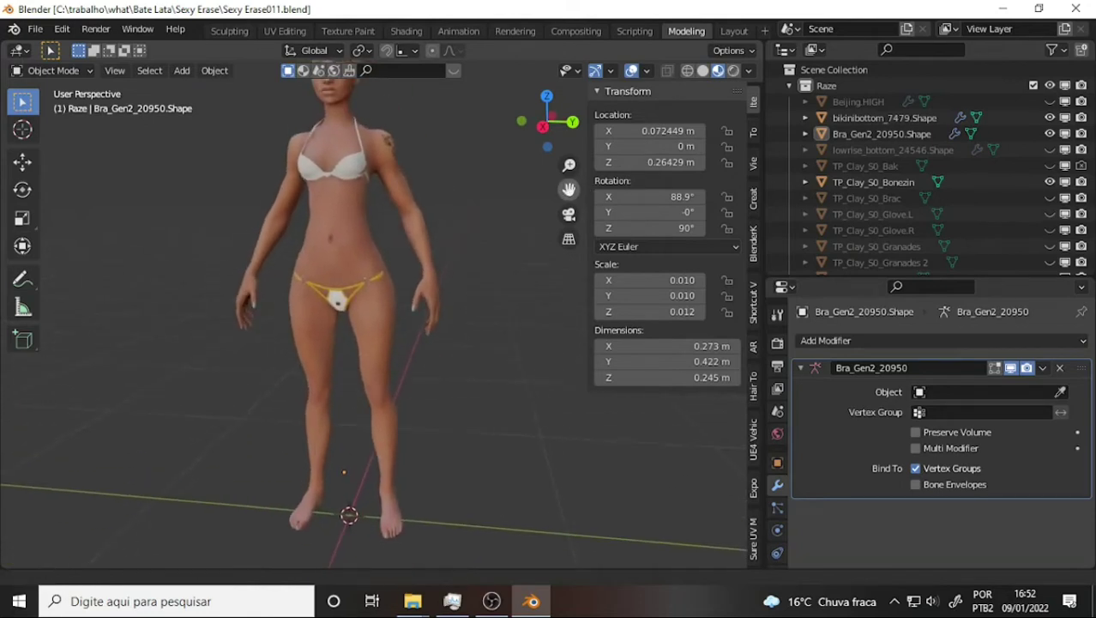
scroll(518, 210, "up", 2)
scroll(515, 206, "up", 2)
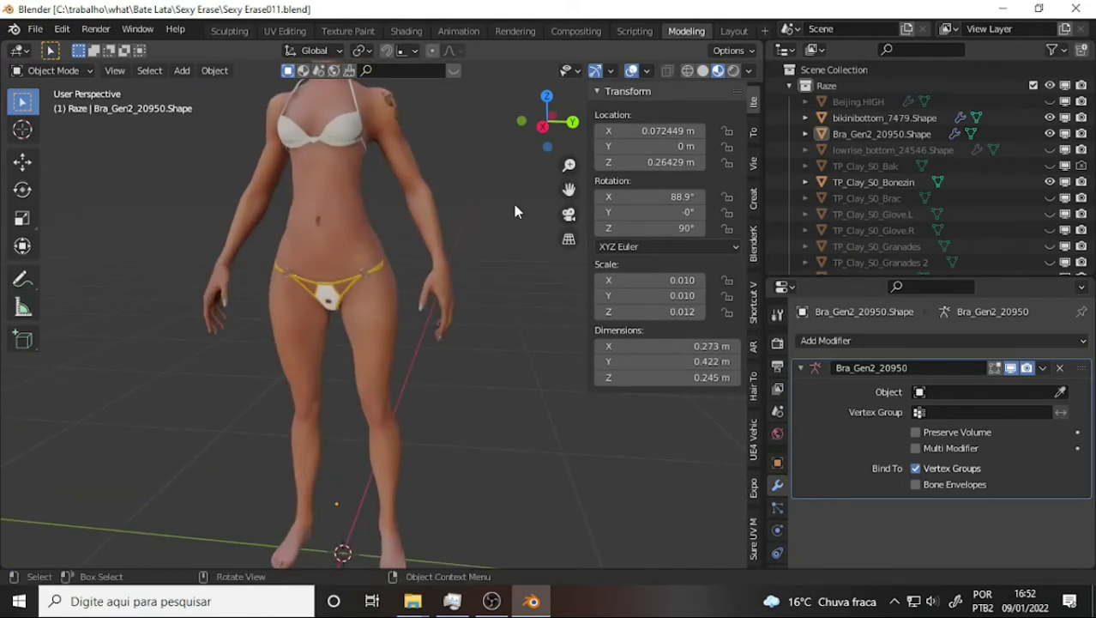
scroll(476, 189, "down", 2)
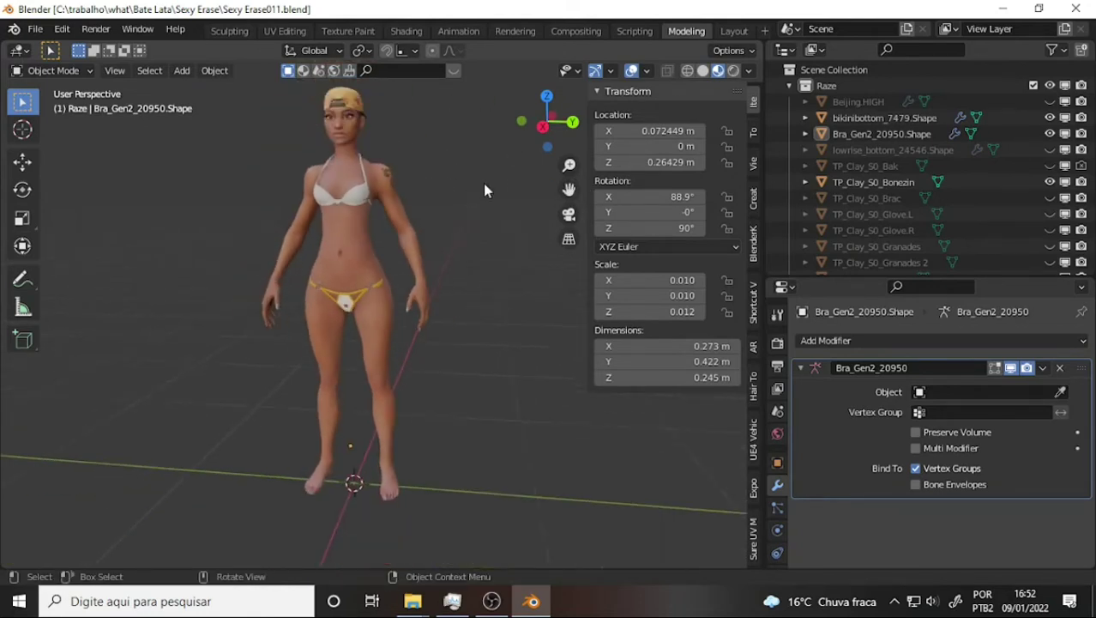
scroll(483, 183, "up", 1)
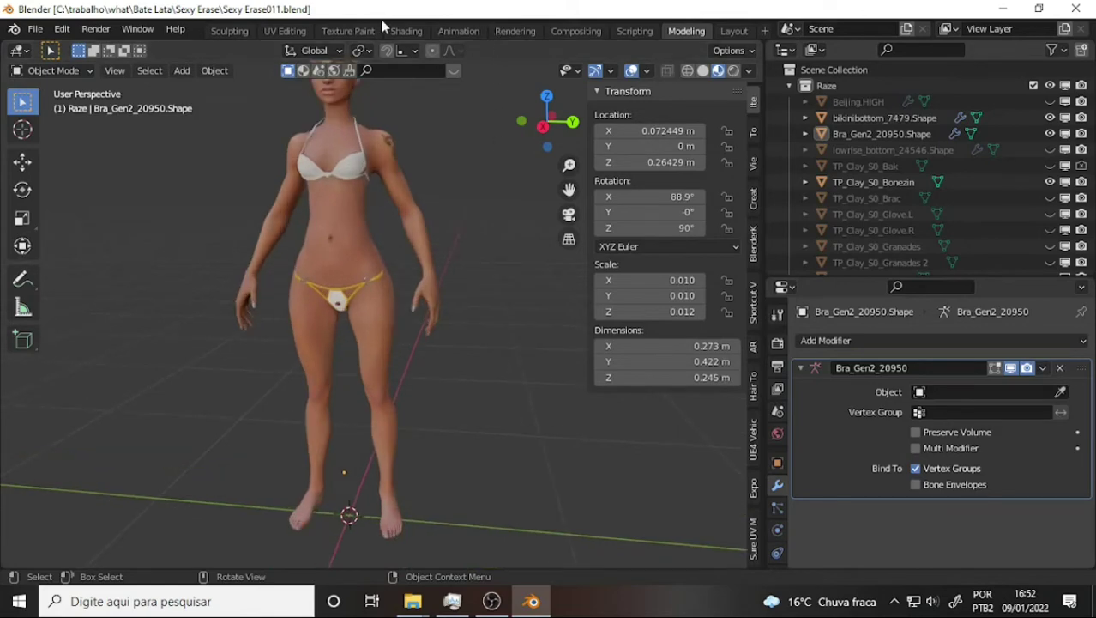
left_click(406, 31)
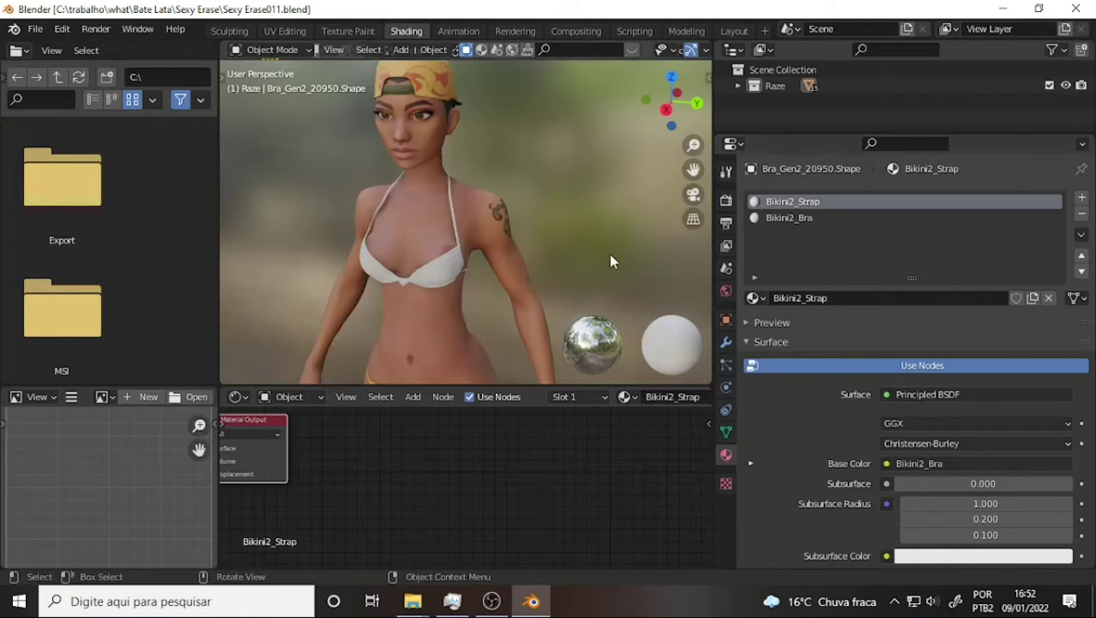
Step: Select the body and enlarge the node editor to view the SexyBody node tree
left_click(445, 327)
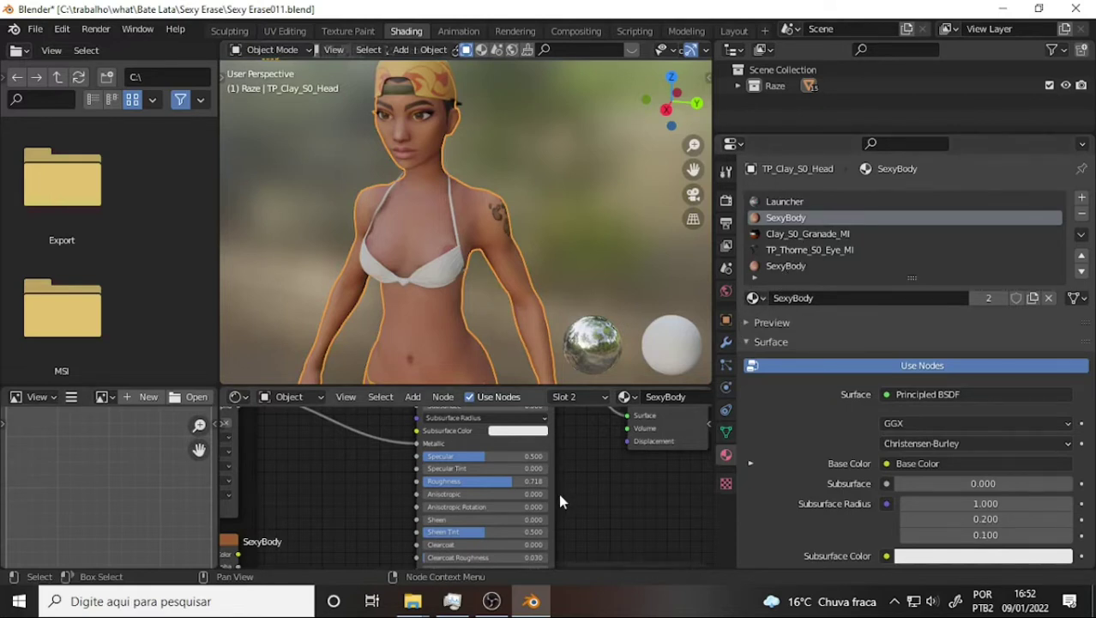
scroll(573, 482, "down", 1)
scroll(577, 485, "down", 1)
mouse_move(580, 484)
middle_mouse_down()
mouse_move(614, 505)
mouse_move(594, 554)
mouse_move(657, 409)
middle_mouse_up()
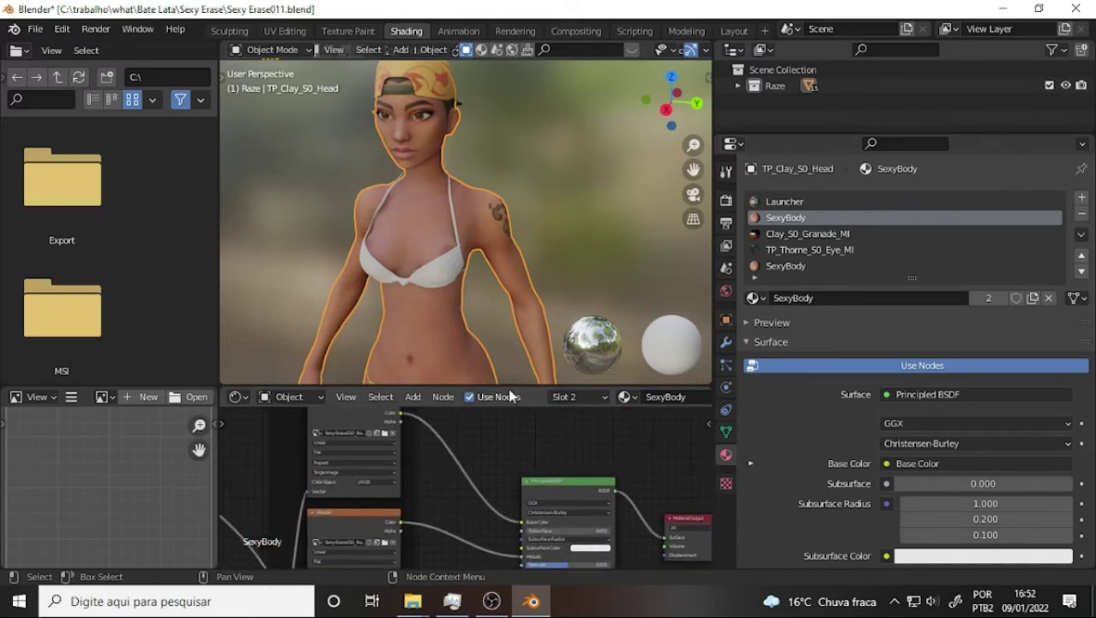
scroll(533, 421, "down", 2)
mouse_move(528, 417)
middle_mouse_down()
mouse_move(565, 483)
mouse_move(554, 521)
middle_mouse_up()
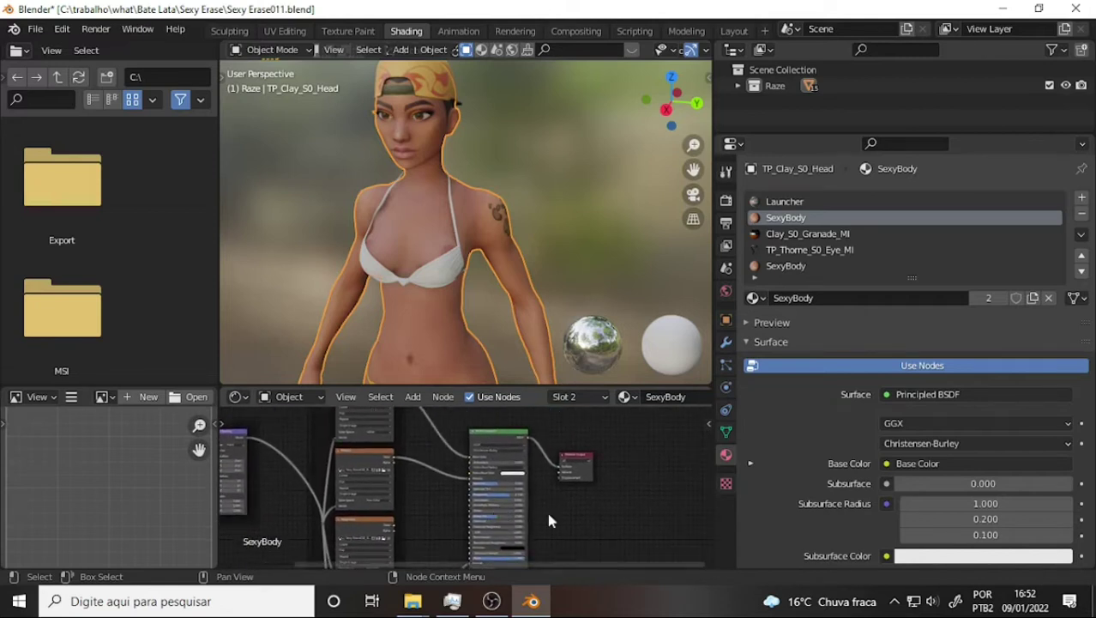
scroll(603, 520, "up", 3)
scroll(604, 519, "up", 2)
scroll(604, 519, "up", 1)
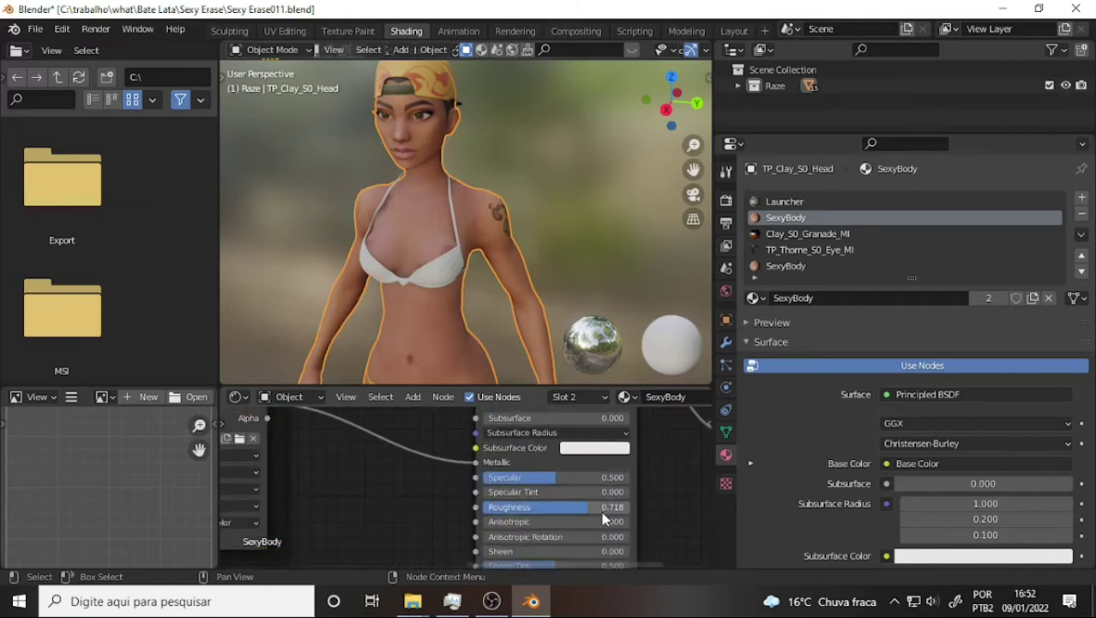
scroll(585, 457, "down", 1)
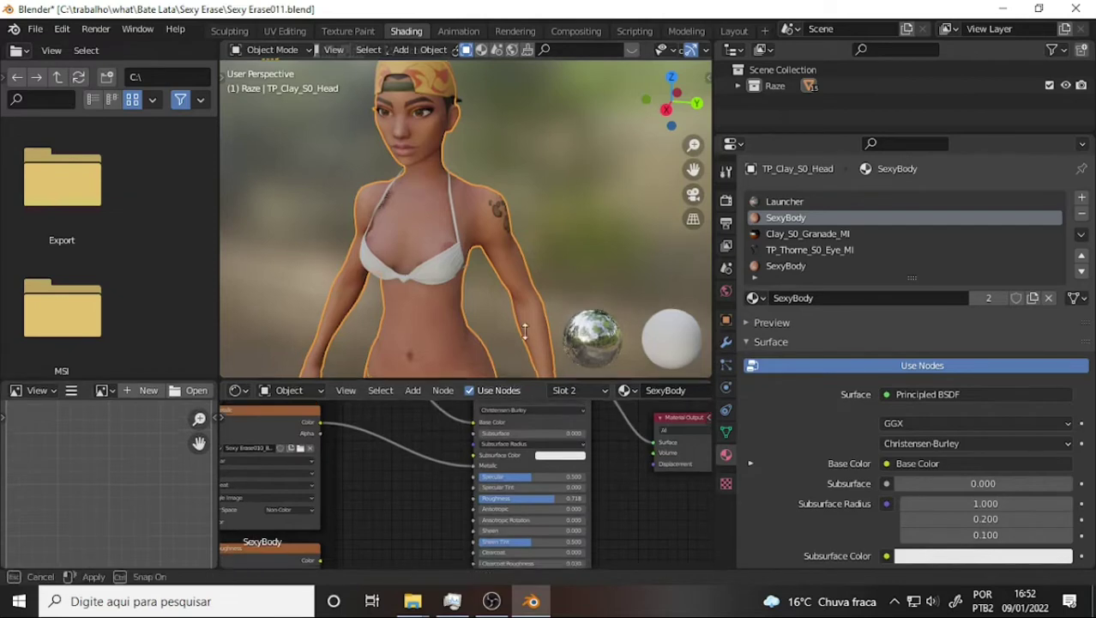
left_click_drag(514, 387, 514, 246)
Step: Delete the texture and mapping nodes, leaving only the Principled BSDF and output
scroll(439, 405, "down", 2)
scroll(438, 396, "down", 2)
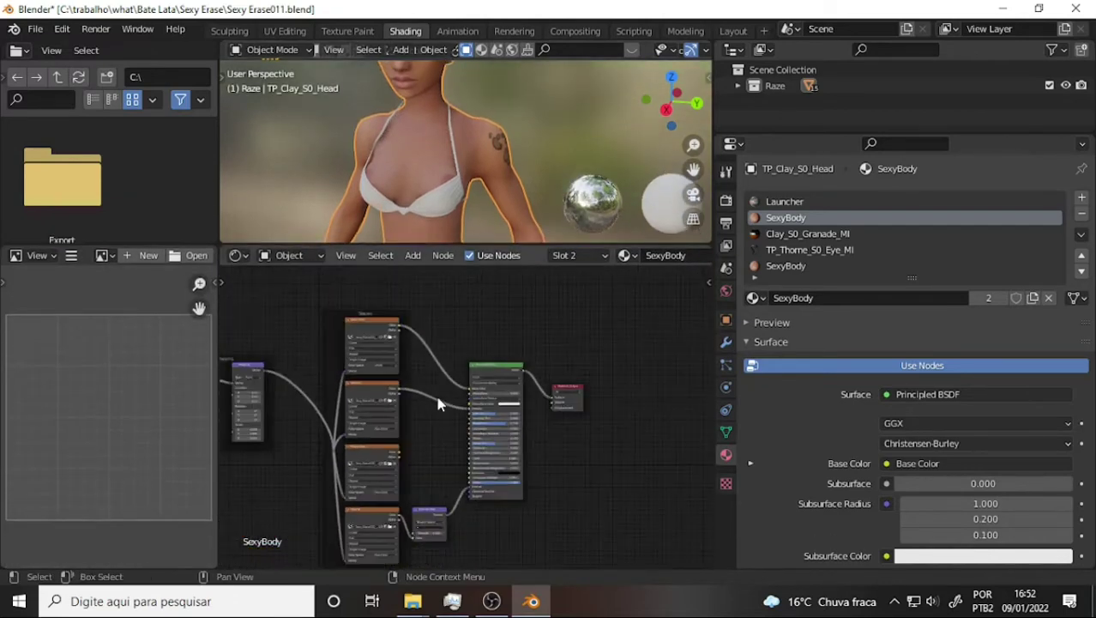
scroll(438, 403, "down", 2)
middle_click_drag(438, 404, 502, 372)
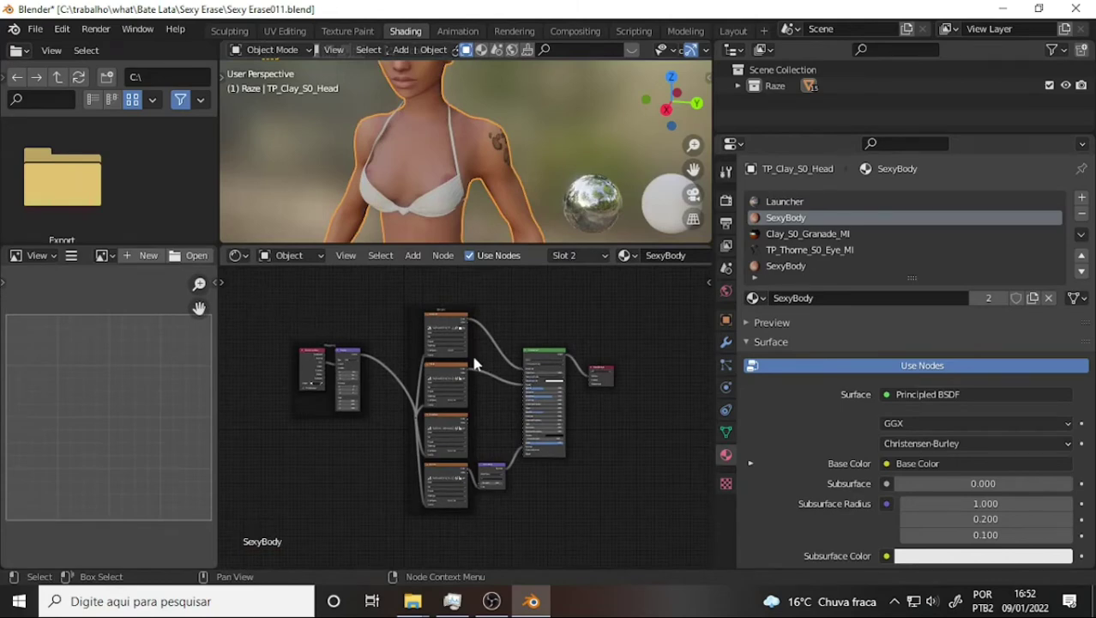
scroll(474, 362, "up", 3)
scroll(499, 360, "up", 2)
mouse_move(579, 367)
middle_mouse_down()
mouse_move(508, 363)
mouse_move(546, 363)
middle_mouse_up()
scroll(540, 369, "down", 2)
scroll(543, 383, "down", 3)
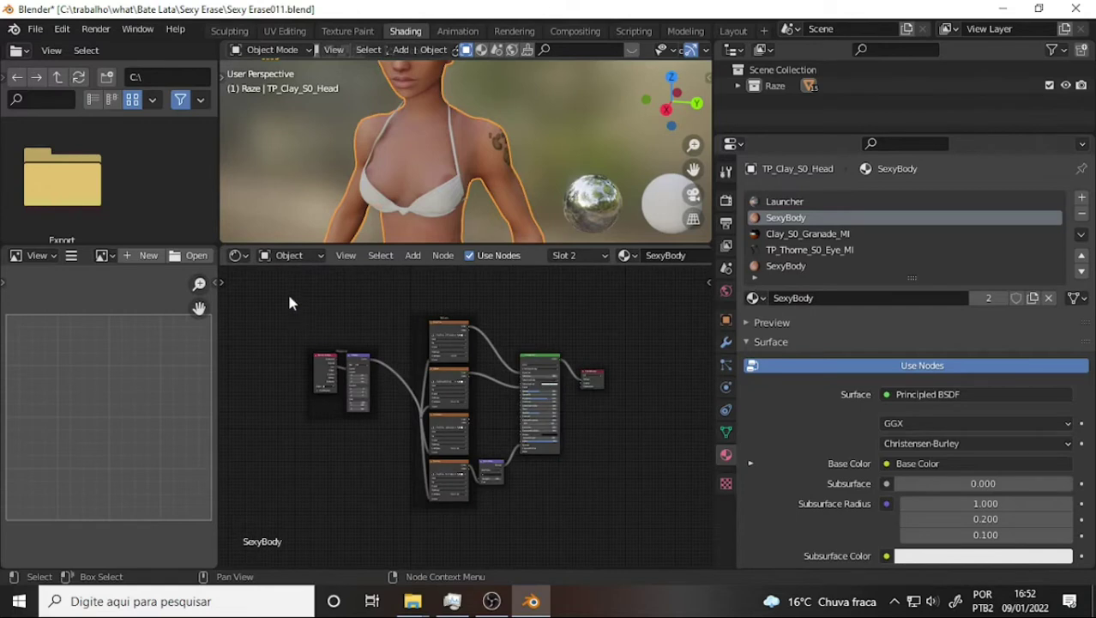
left_click_drag(289, 298, 511, 526)
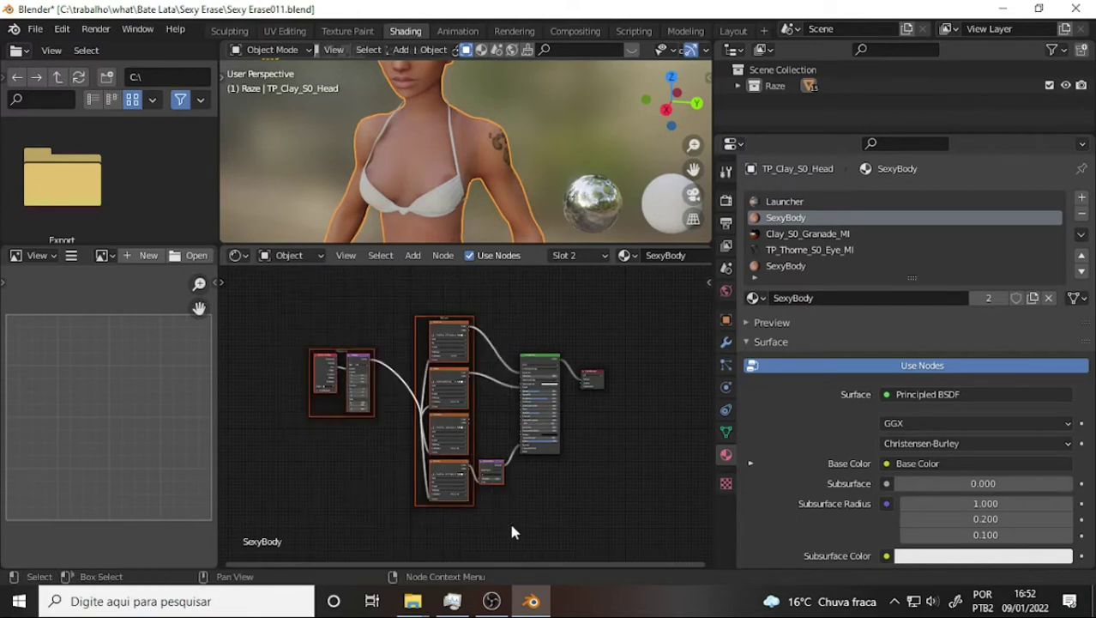
key("Delete")
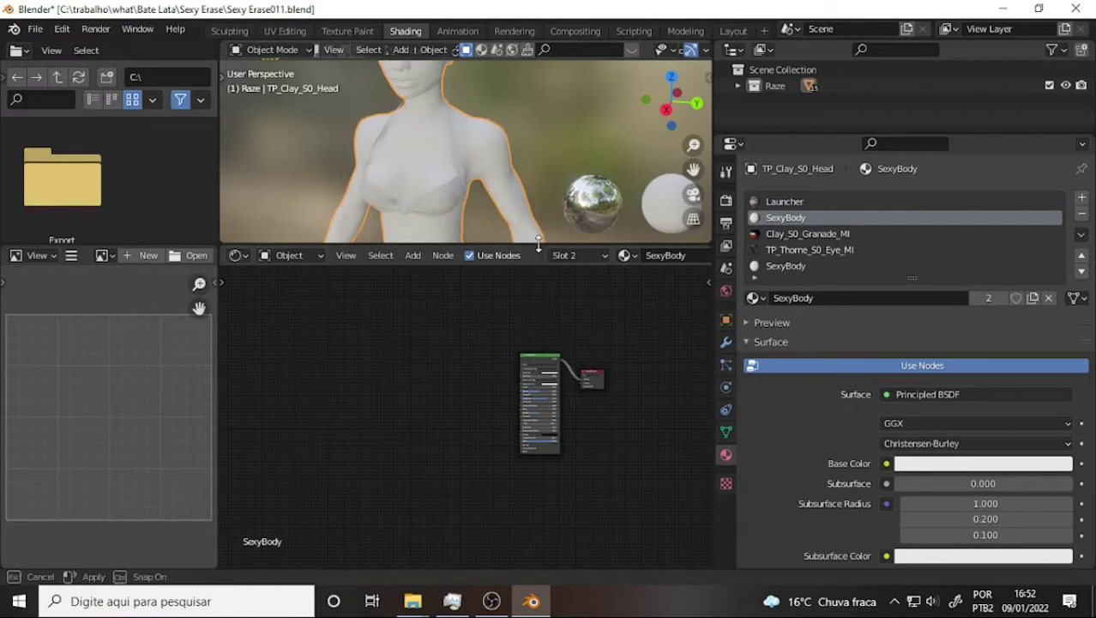
Step: Assign the Body material (Mix Shader tree) to the body's slot, restoring textured skin
left_click_drag(532, 246, 531, 343)
left_click(754, 298)
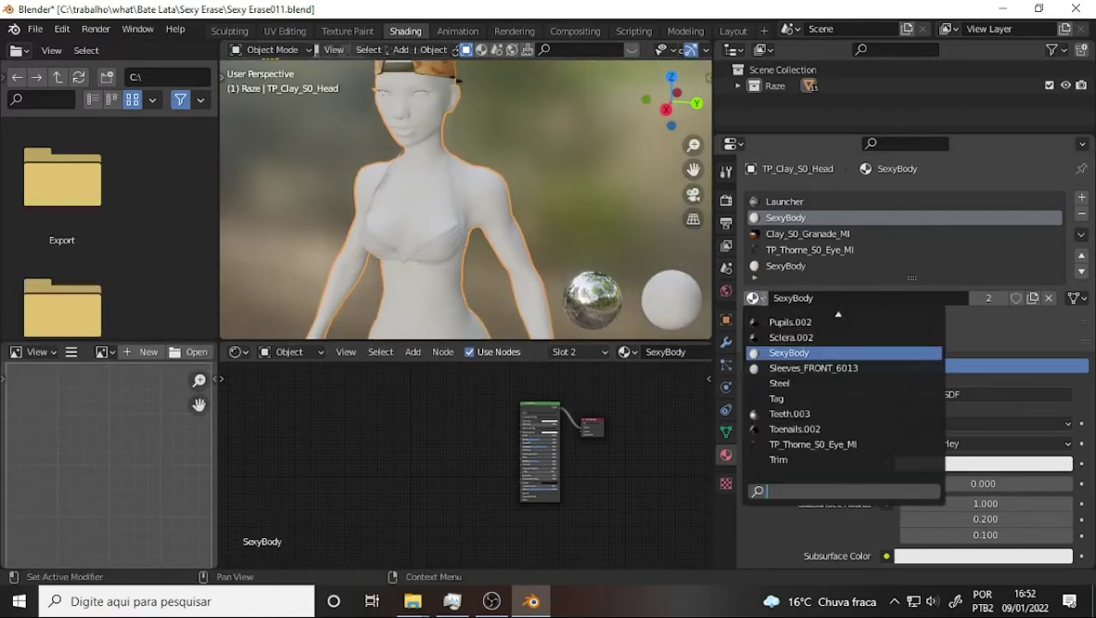
scroll(817, 329, "up", 5)
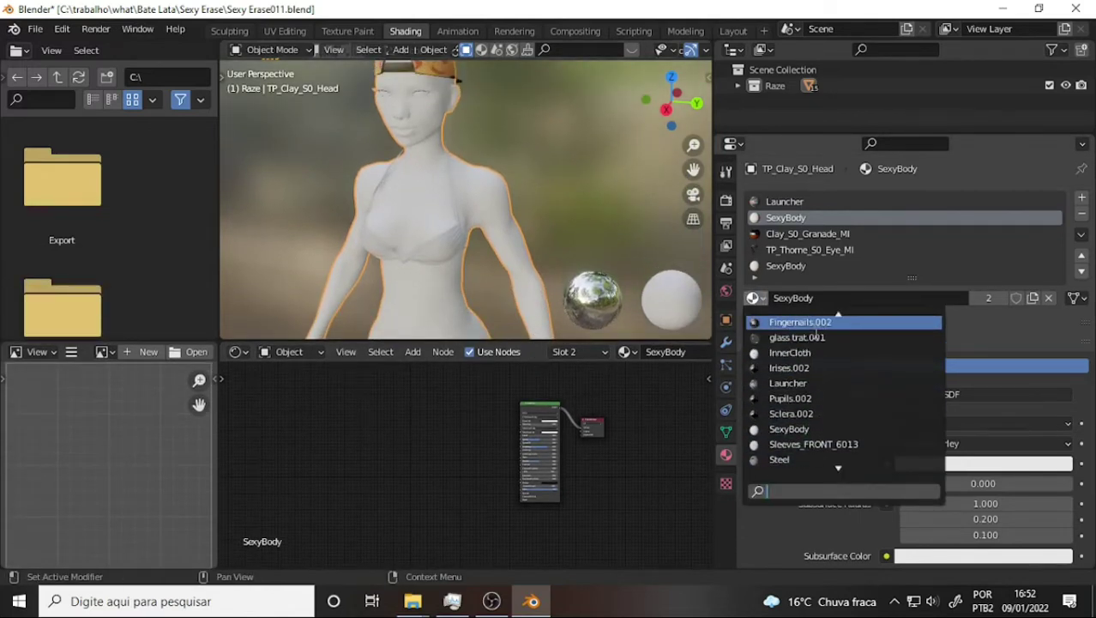
scroll(815, 360, "up", 5)
scroll(813, 377, "up", 3)
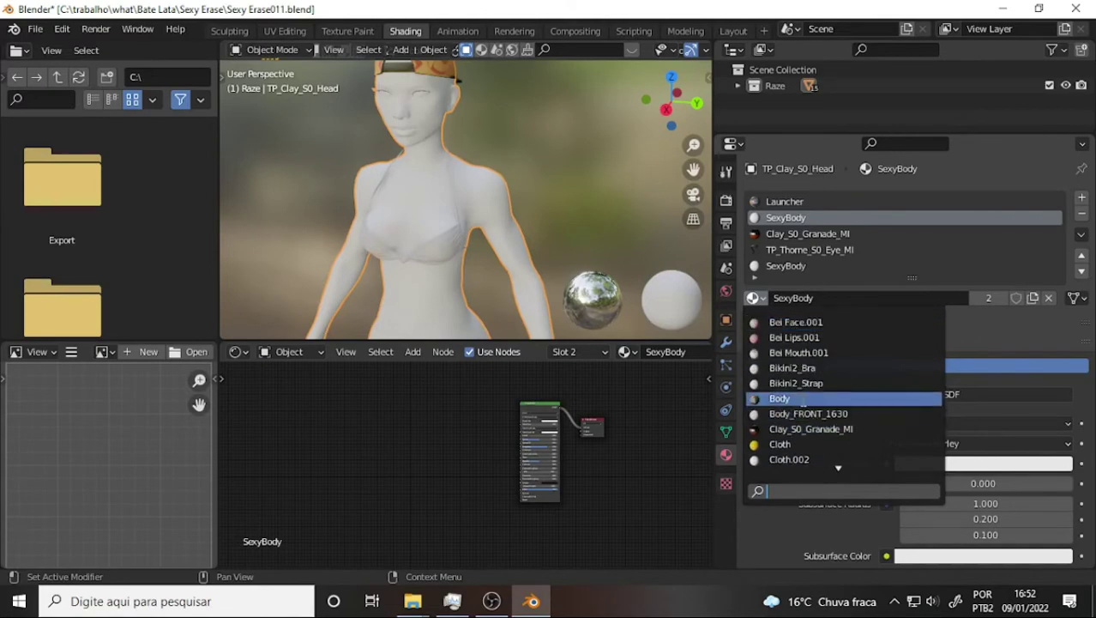
left_click(779, 397)
mouse_move(572, 213)
middle_mouse_down()
mouse_move(494, 192)
mouse_move(266, 199)
mouse_move(694, 201)
mouse_move(567, 195)
middle_mouse_up()
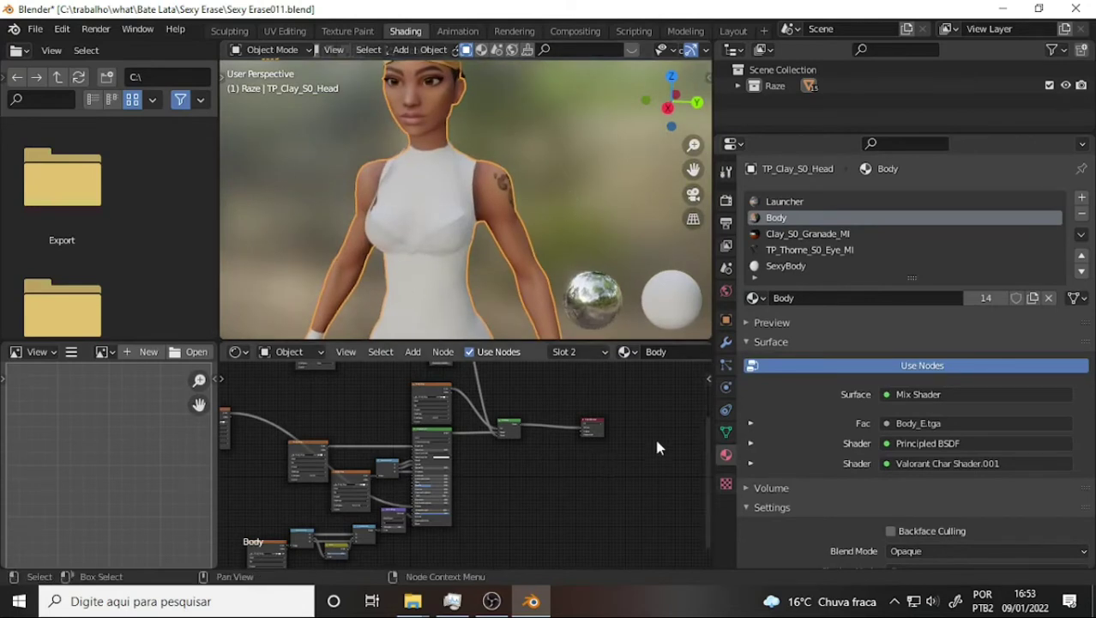
Step: Make SexyBody the edited material and reconnect its Principled BSDF to the output surface
left_click(786, 267)
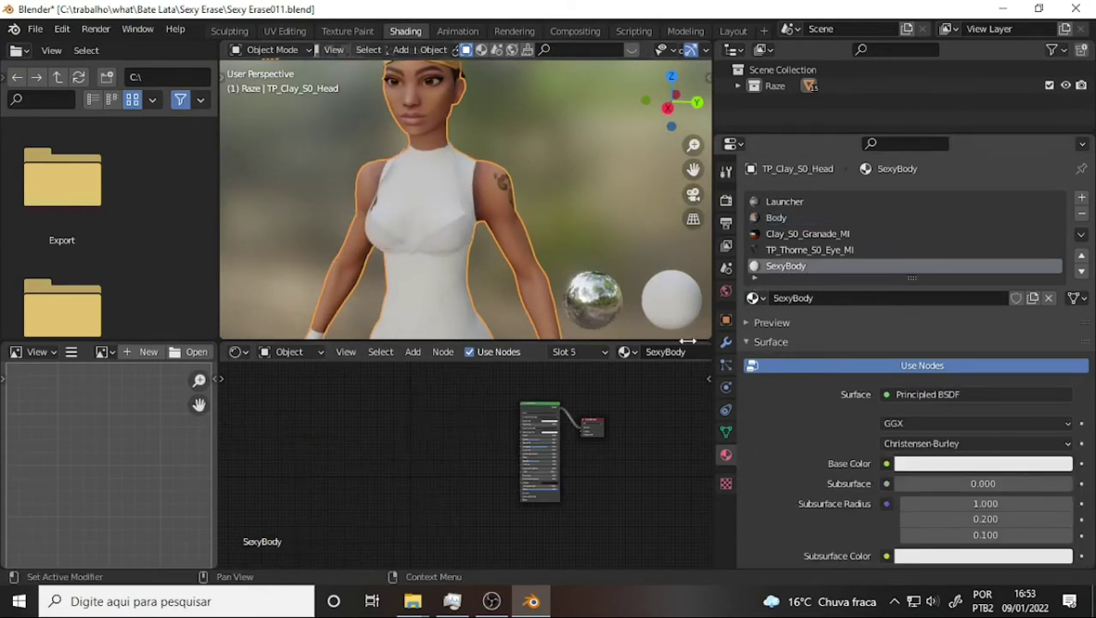
scroll(610, 411, "up", 3)
mouse_move(680, 445)
middle_mouse_down()
mouse_move(574, 465)
mouse_move(526, 496)
middle_mouse_up()
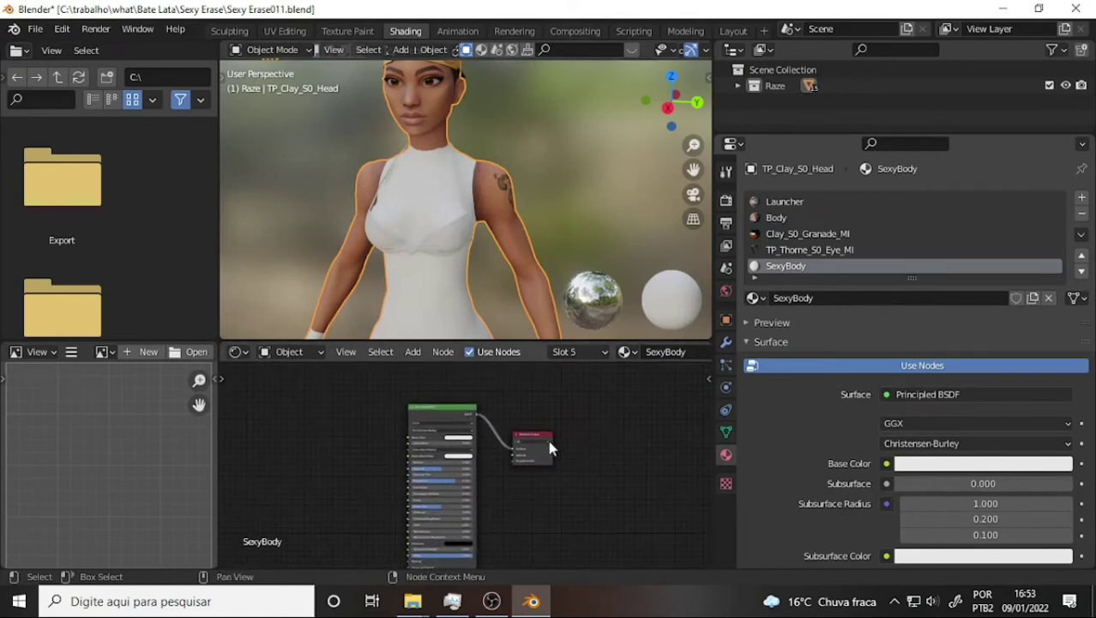
scroll(572, 431, "up", 2)
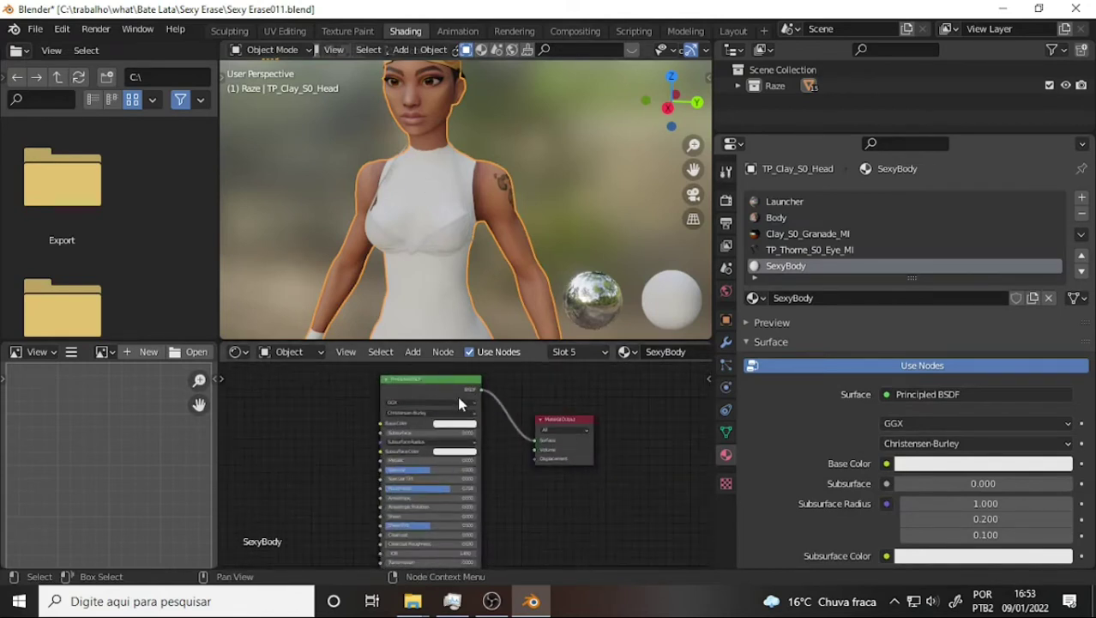
left_click(537, 448)
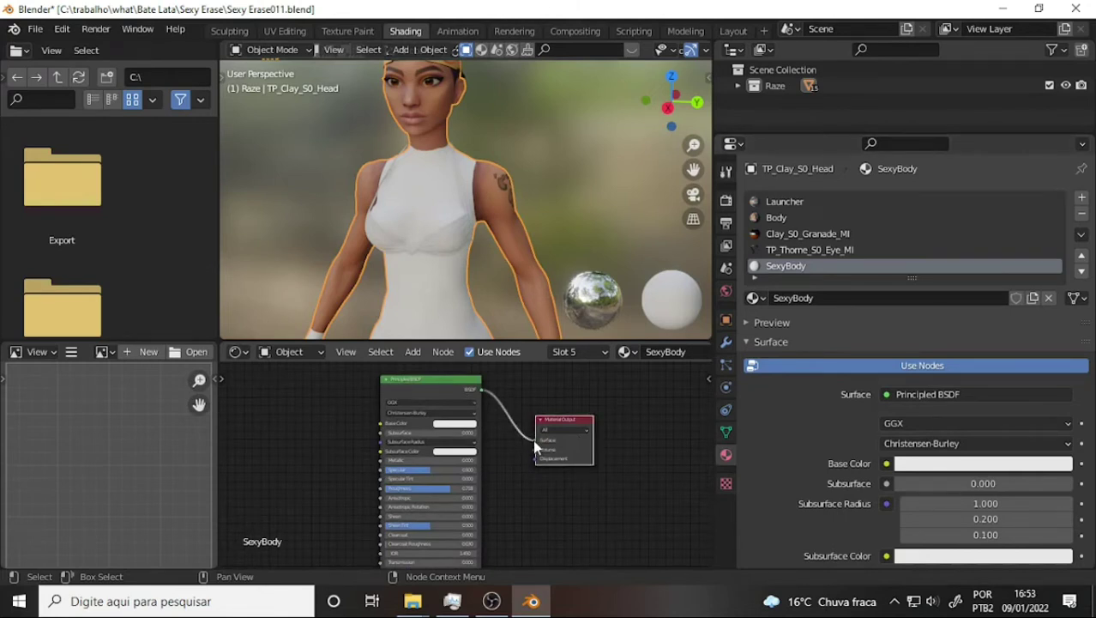
left_click_drag(534, 446, 546, 518)
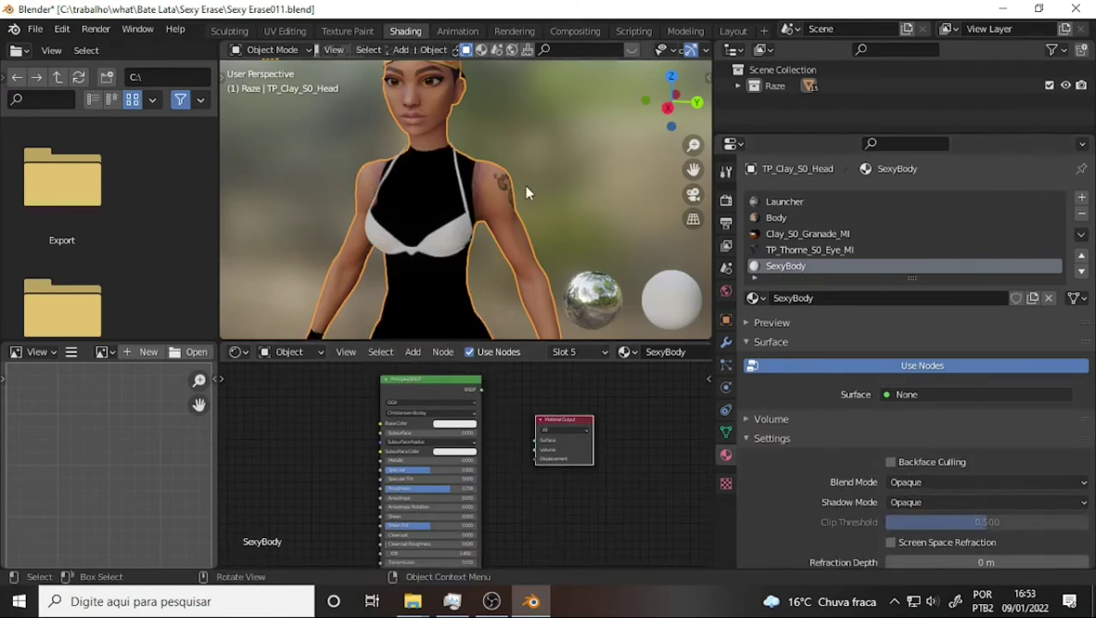
scroll(541, 185, "down", 5)
scroll(541, 185, "up", 2)
scroll(542, 185, "up", 2)
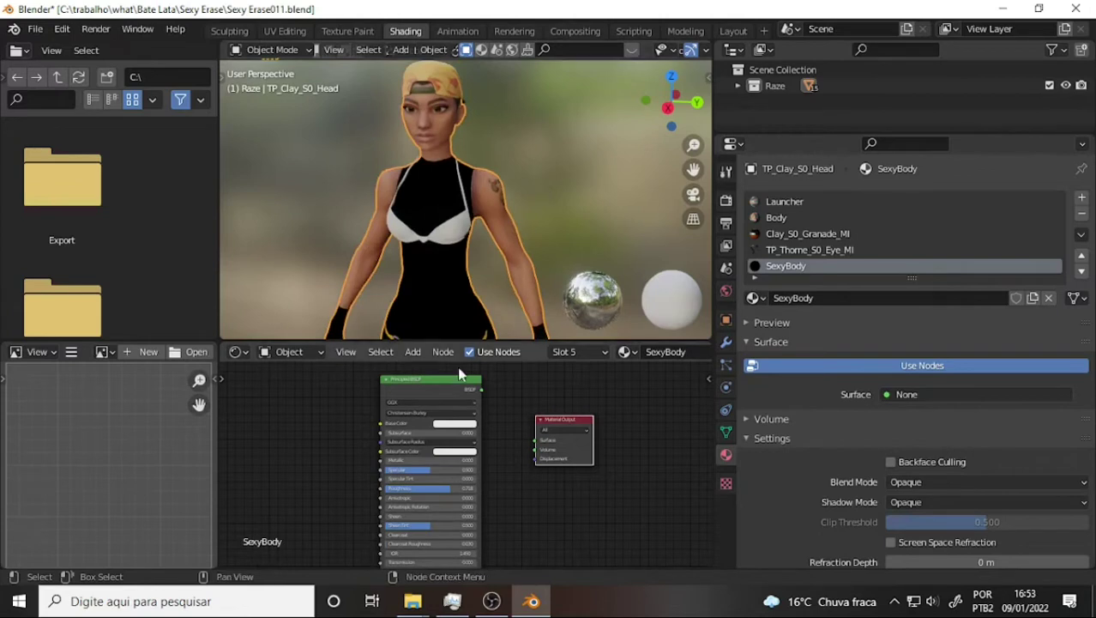
left_click_drag(479, 391, 535, 441)
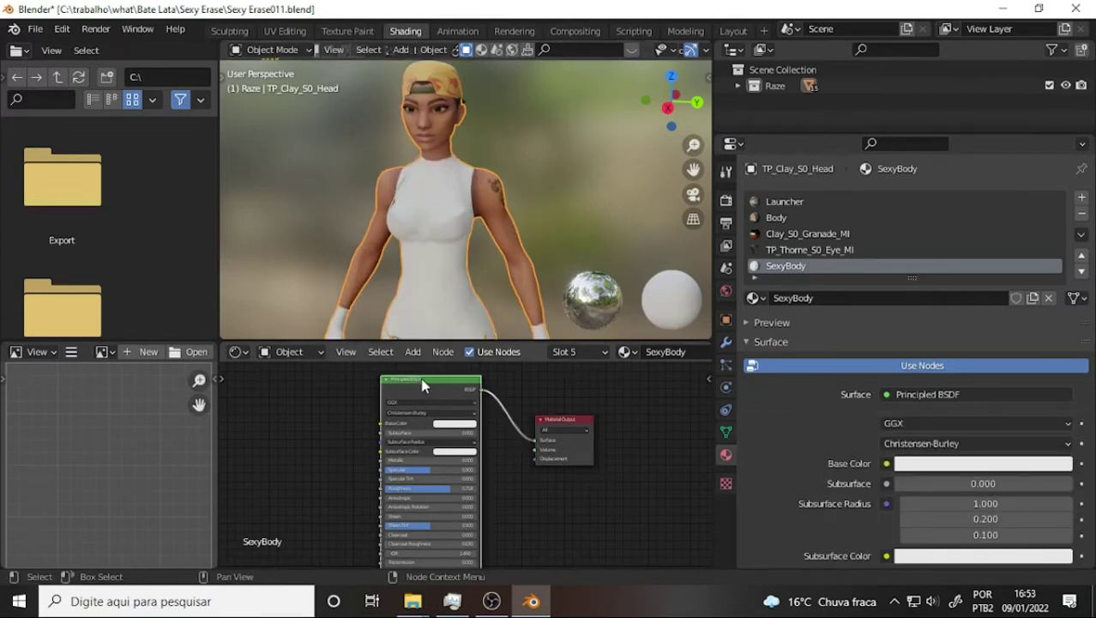
mouse_move(574, 551)
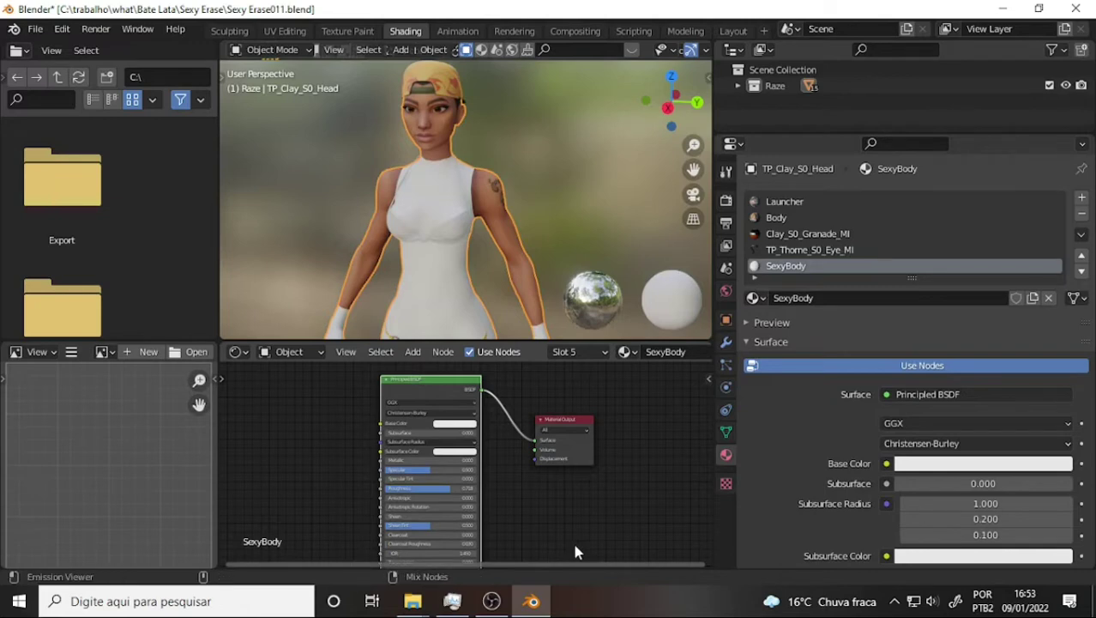
Step: Build image texture nodes from the Sexy Erase010_Body PNG maps via Node Wrangler's Principled Texture Setup
key("ctrl+shift+t")
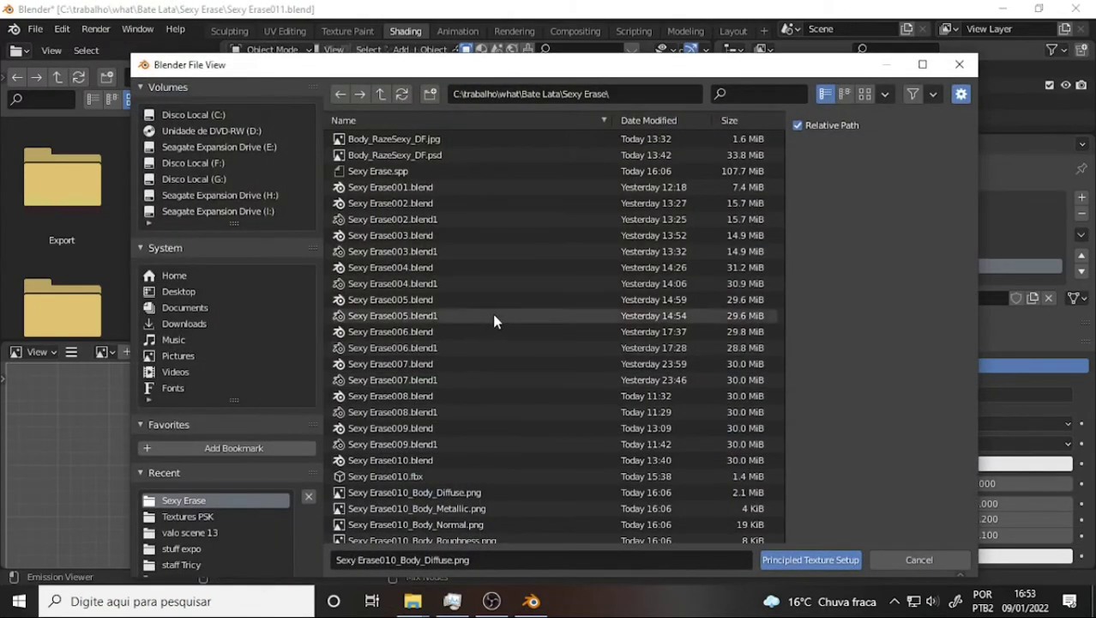
scroll(495, 321, "down", 5)
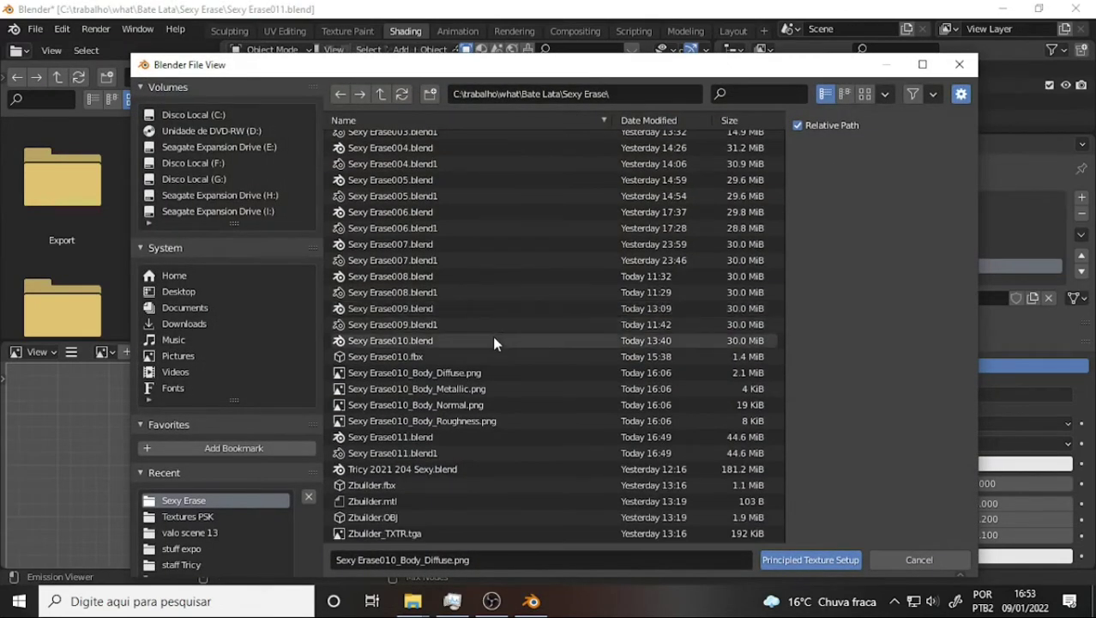
left_click(414, 373)
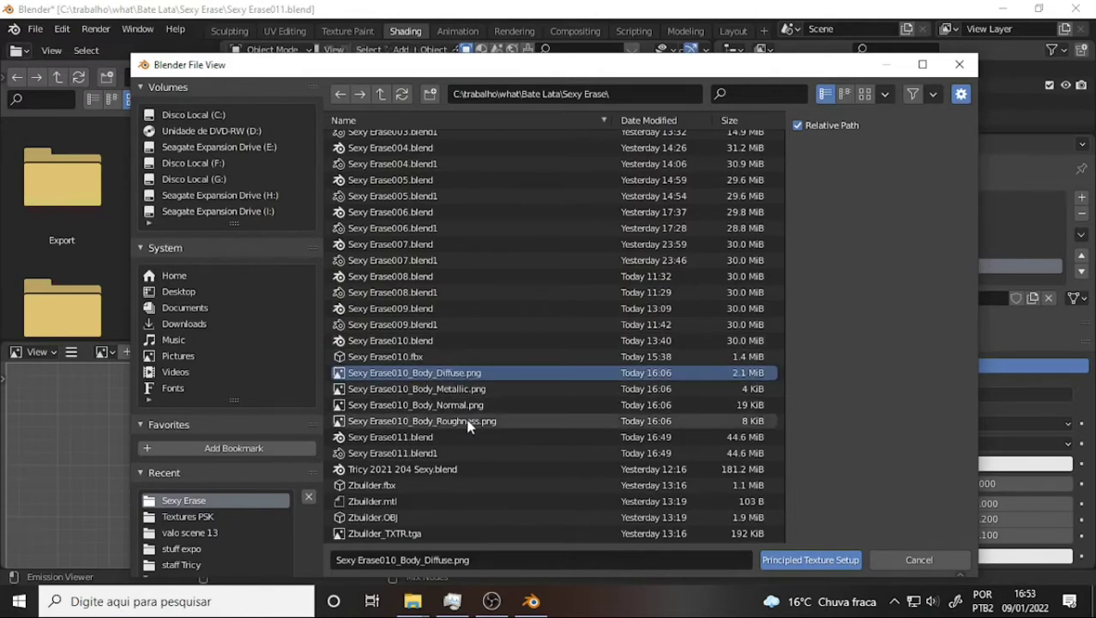
left_click(459, 421, "shift")
left_click(808, 559)
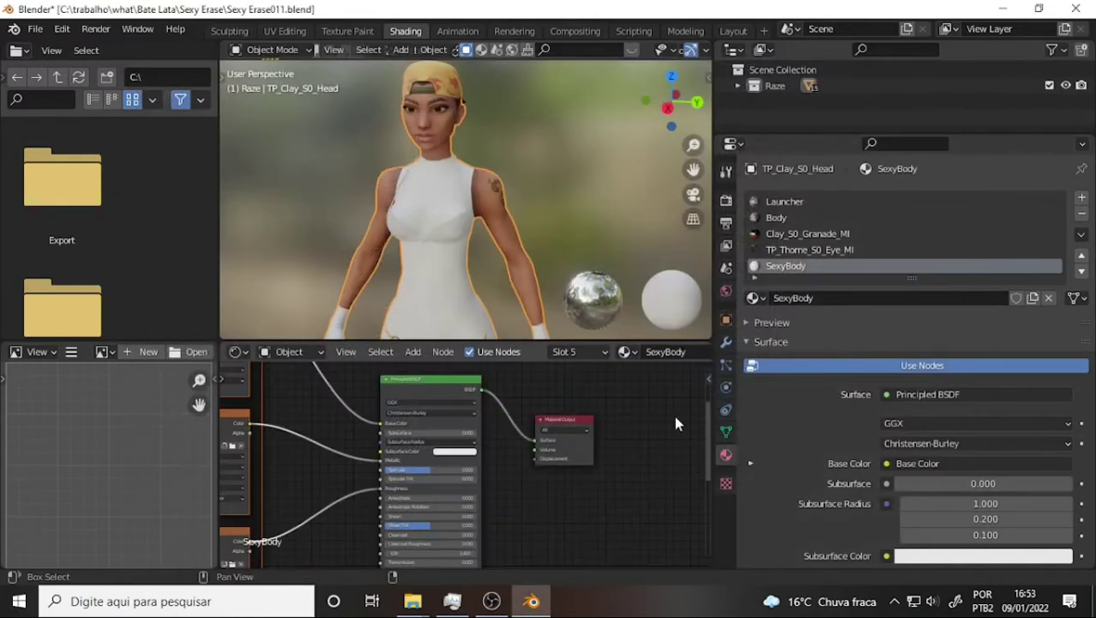
Step: Inspect the textured torso and set the SexyBody Principled BSDF Roughness to 0.718
scroll(610, 264, "up", 4)
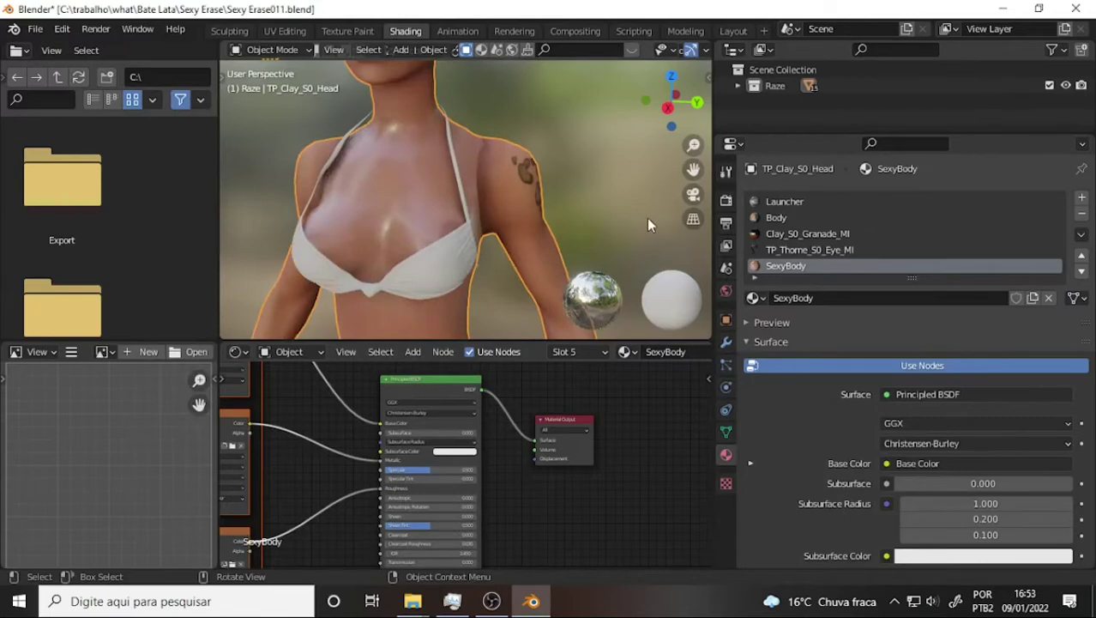
mouse_move(647, 218)
middle_mouse_down()
mouse_move(320, 214)
mouse_move(582, 200)
mouse_move(635, 162)
mouse_move(635, 129)
mouse_move(635, 206)
middle_mouse_up()
scroll(614, 418, "down", 1)
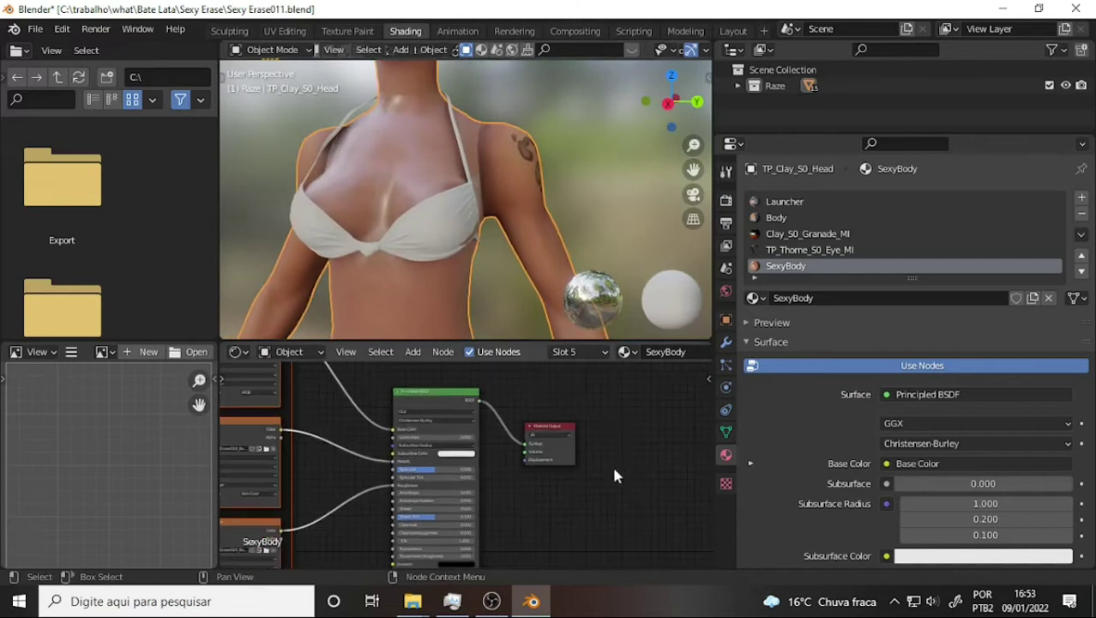
middle_click_drag(614, 464, 717, 429)
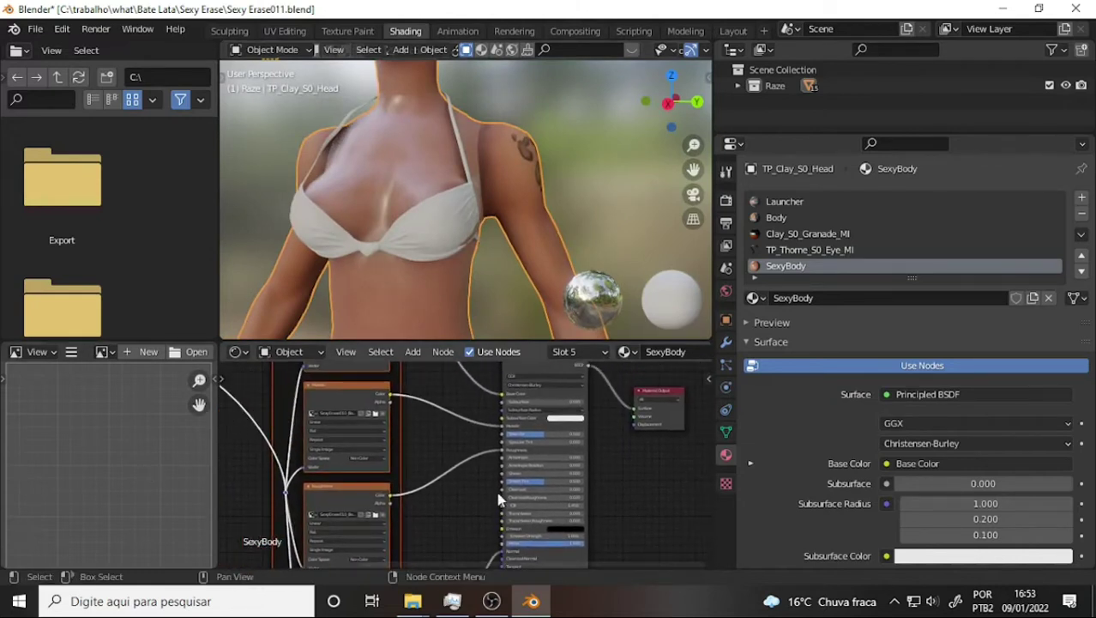
mouse_move(515, 449)
left_mouse_down()
mouse_move(524, 473)
mouse_move(579, 471)
left_mouse_up()
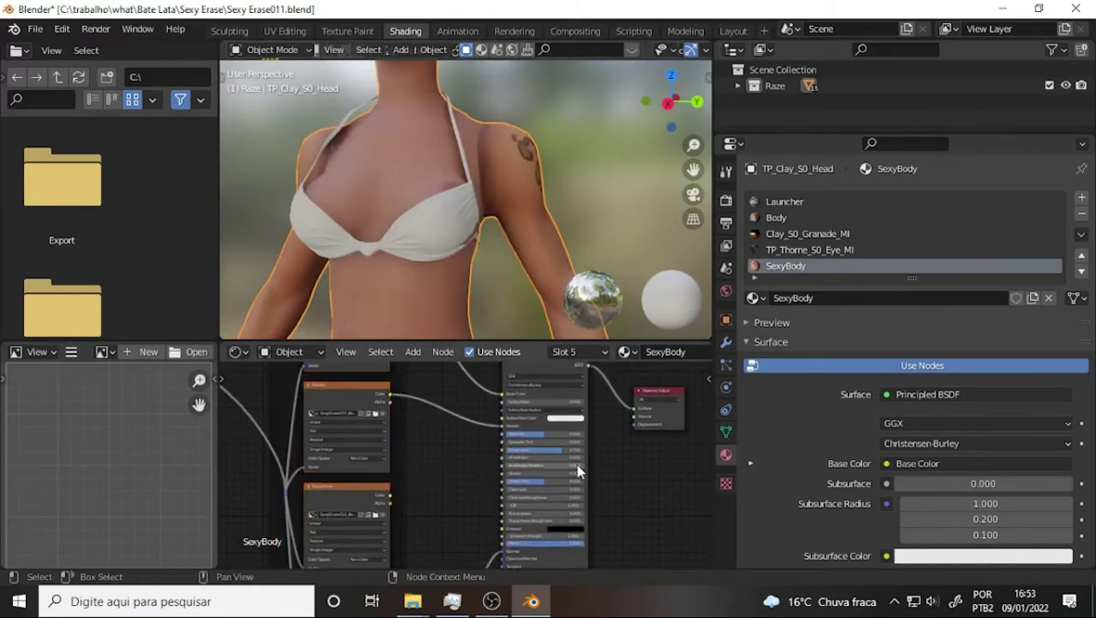
scroll(588, 450, "up", 2)
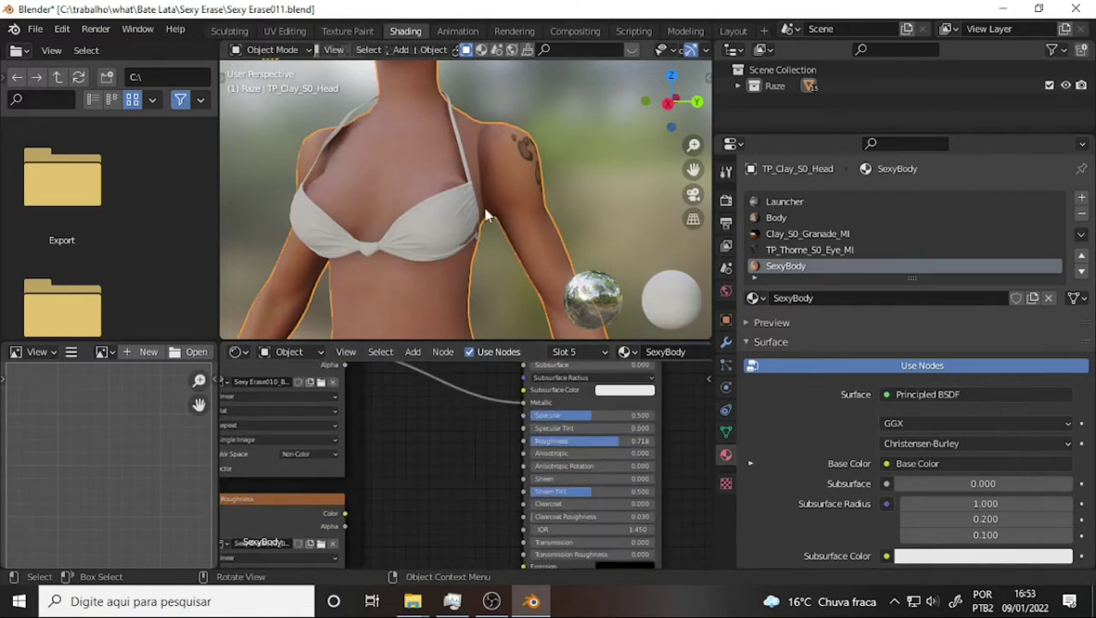
scroll(485, 214, "down", 5)
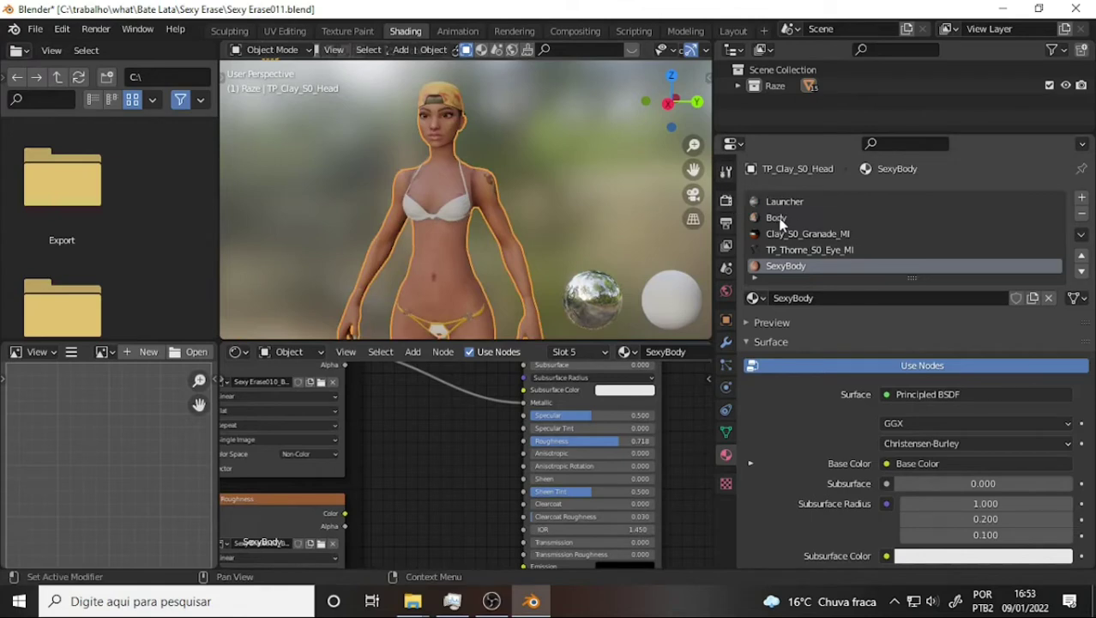
scroll(553, 164, "up", 5)
scroll(566, 161, "down", 1)
Step: Select the slot holding Body and swap its material to SexyBody
scroll(583, 157, "down", 2)
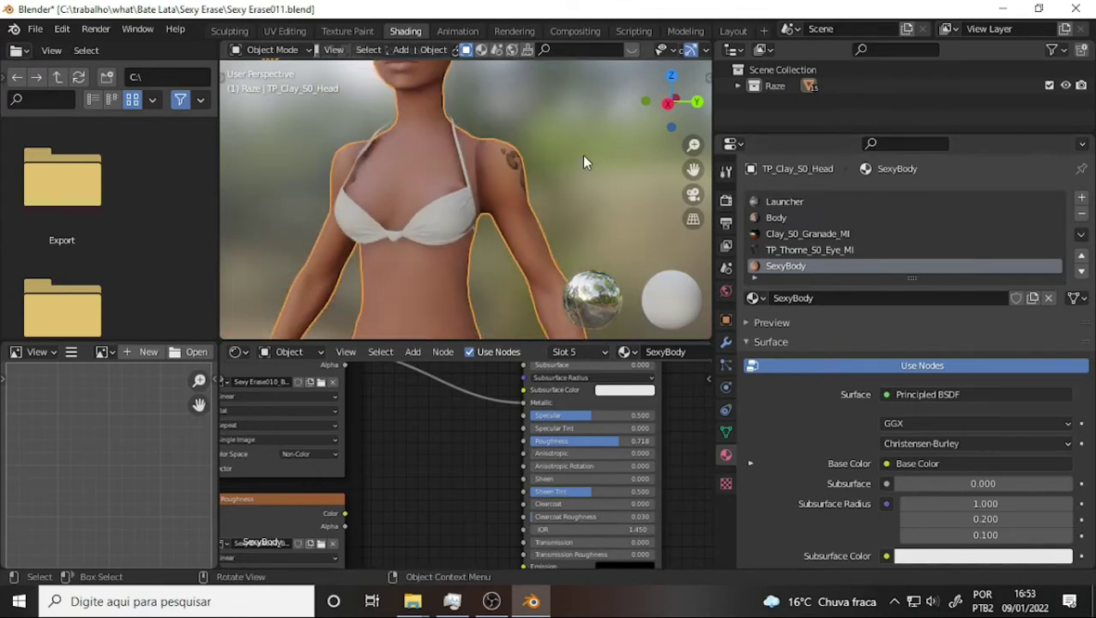
scroll(587, 151, "down", 2)
mouse_move(590, 148)
middle_mouse_down()
mouse_move(536, 143)
mouse_move(608, 137)
mouse_move(583, 139)
middle_mouse_up()
left_click(776, 218)
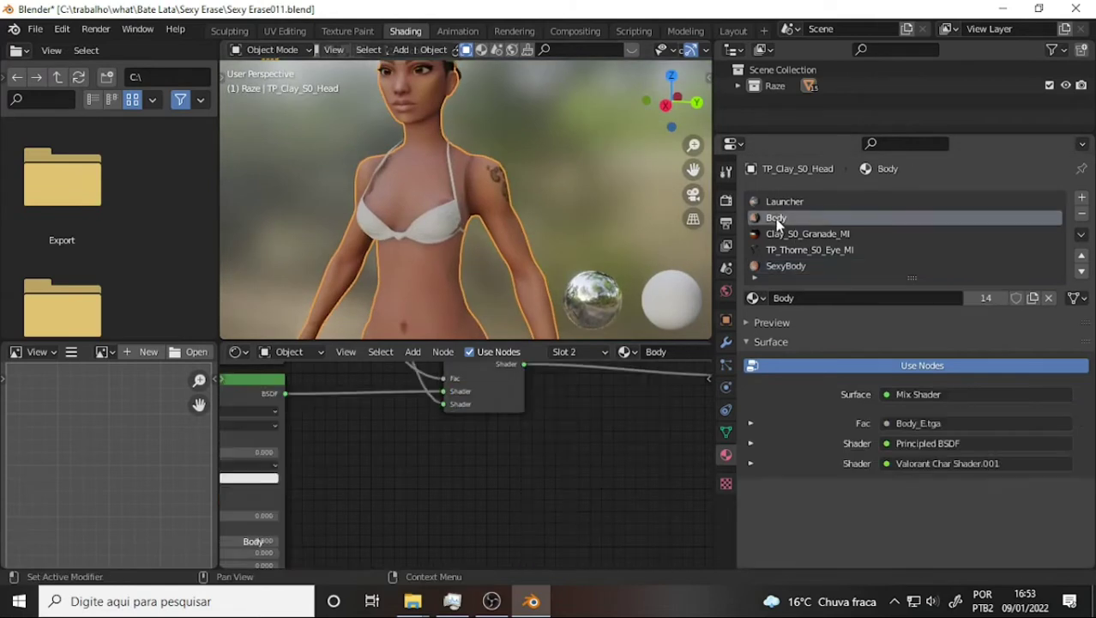
left_click(757, 299)
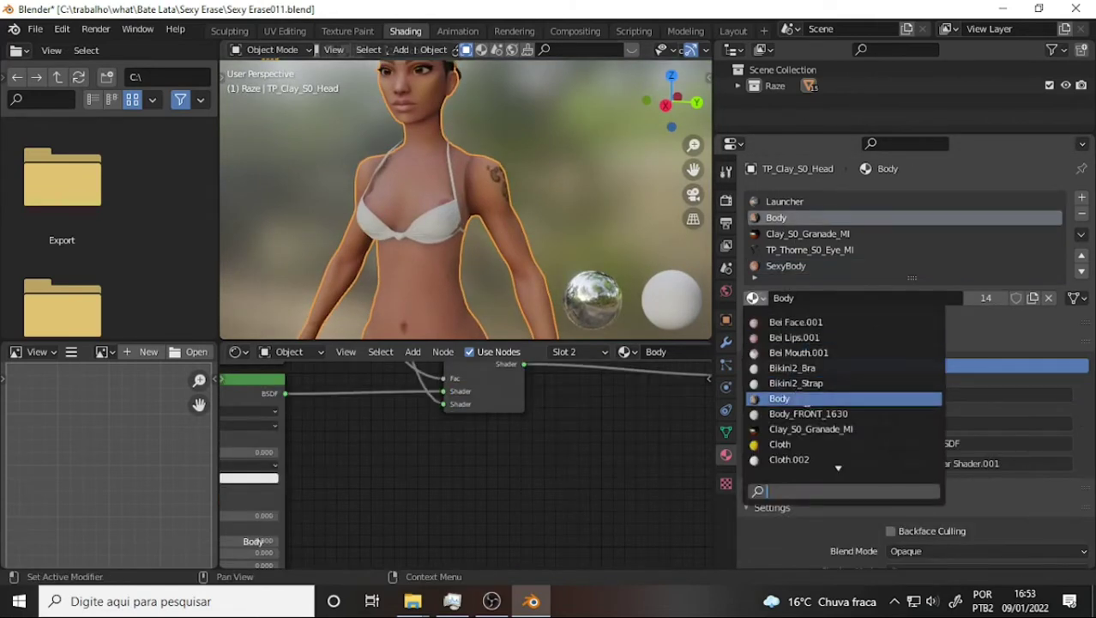
scroll(806, 403, "down", 9)
scroll(811, 412, "down", 6)
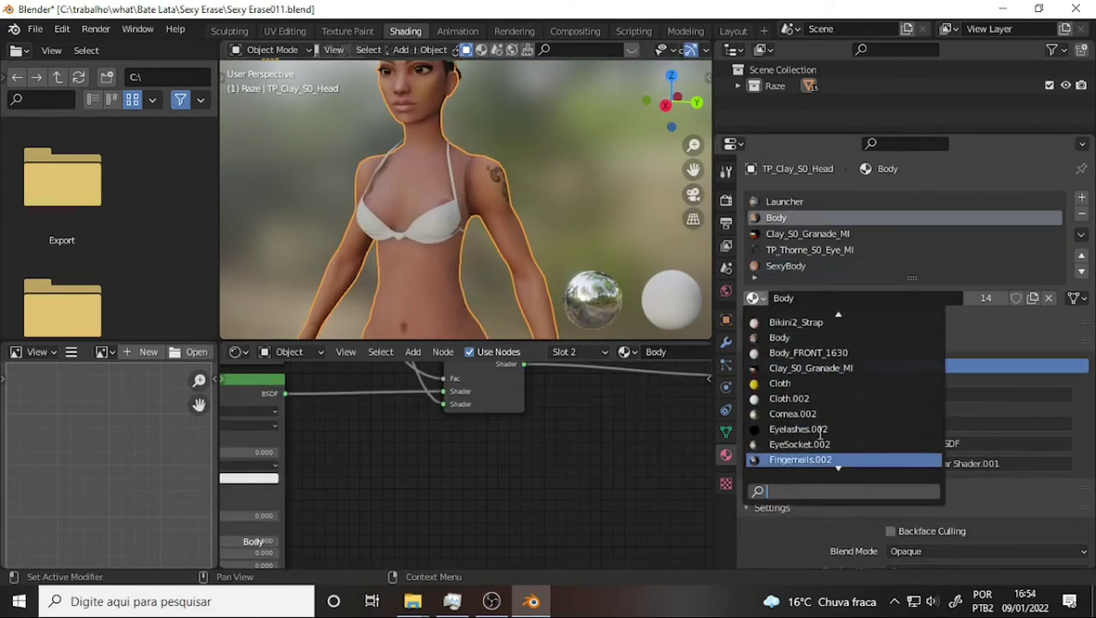
scroll(815, 420, "down", 5)
scroll(822, 433, "down", 4)
scroll(823, 434, "down", 2)
scroll(825, 433, "up", 2)
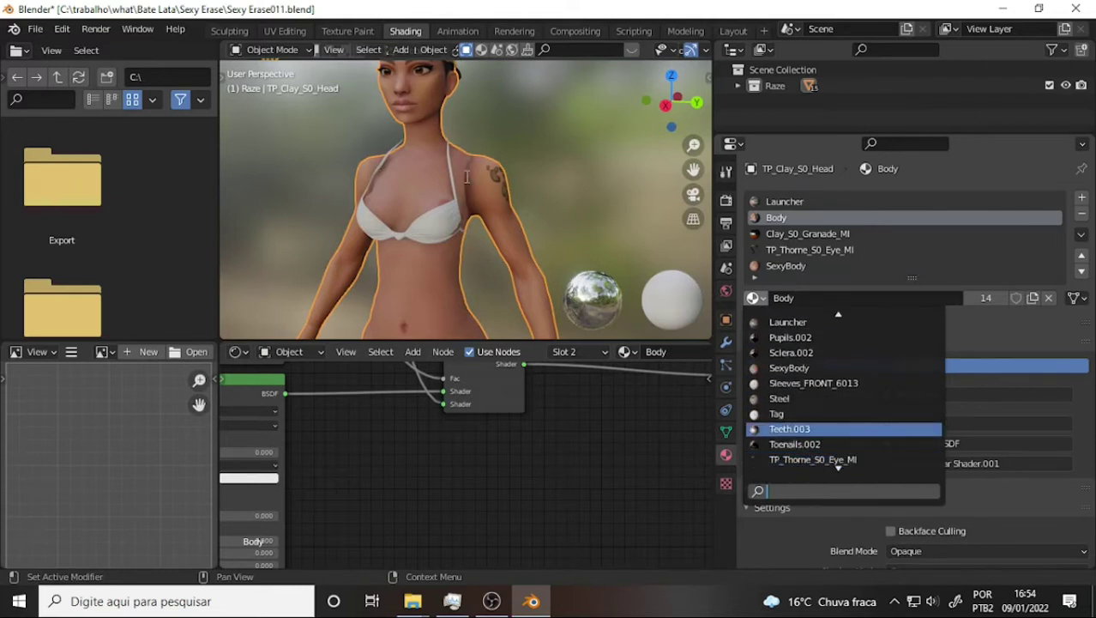
scroll(826, 436, "down", 1)
scroll(828, 442, "down", 2)
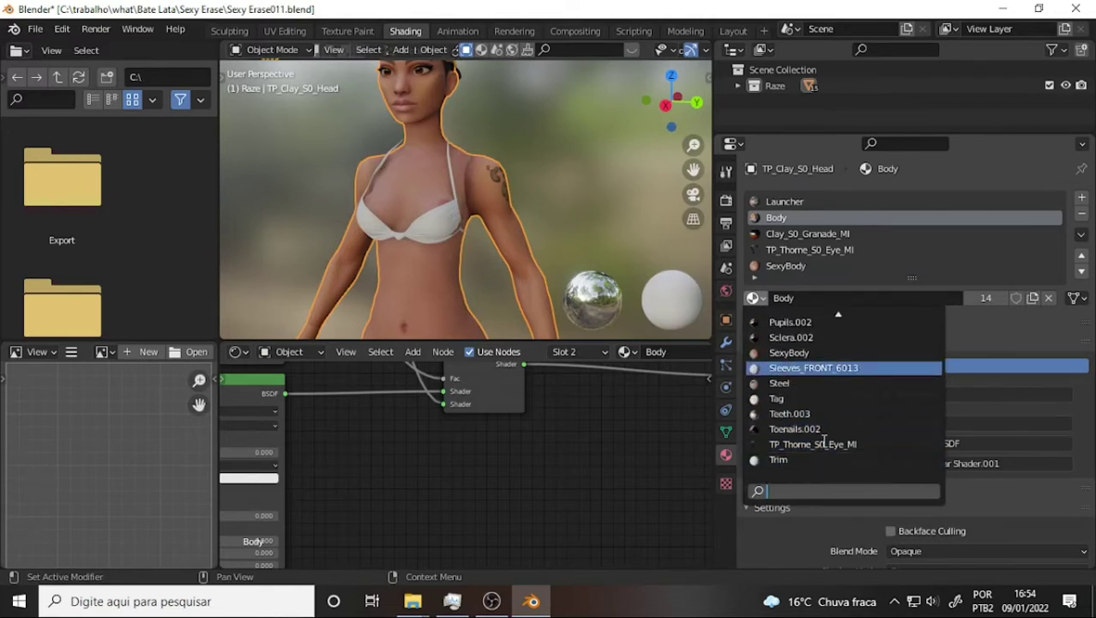
left_click(810, 352)
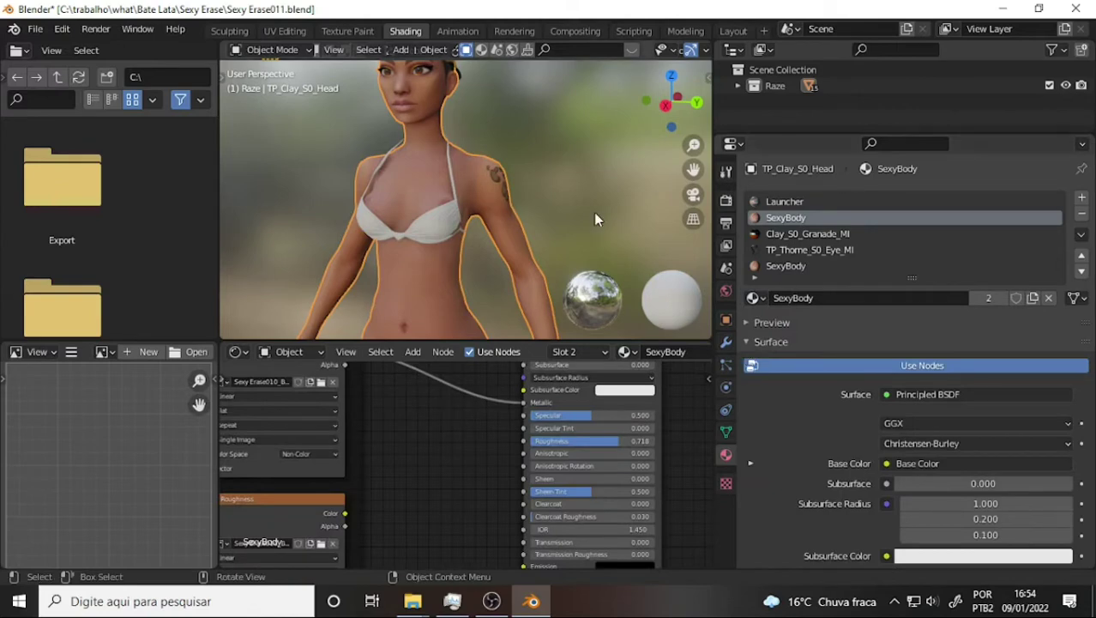
Step: Orbit around the character to inspect the SexyBody skin
mouse_move(562, 200)
middle_mouse_down()
mouse_move(234, 151)
mouse_move(612, 157)
mouse_move(596, 153)
mouse_move(576, 172)
middle_mouse_up()
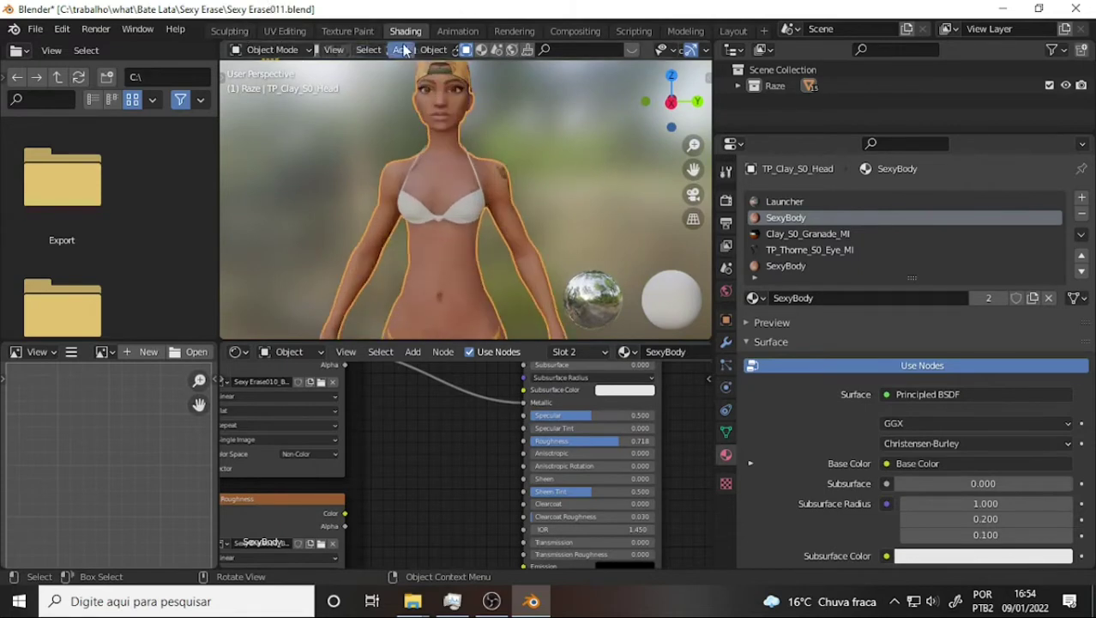
scroll(391, 443, "down", 3)
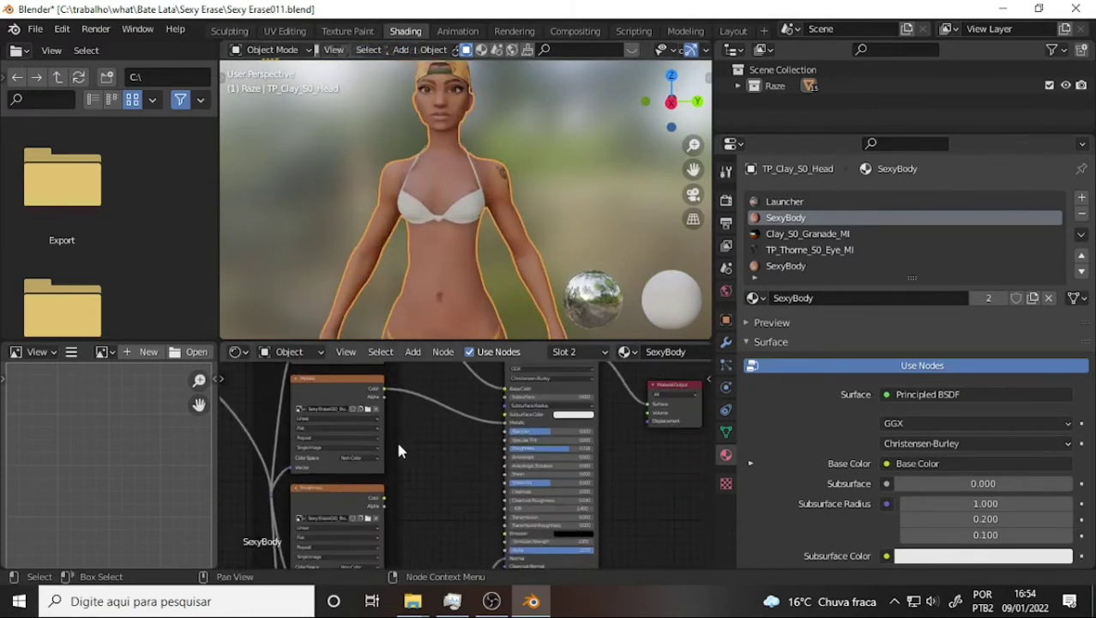
scroll(397, 446, "down", 2)
scroll(397, 446, "up", 1)
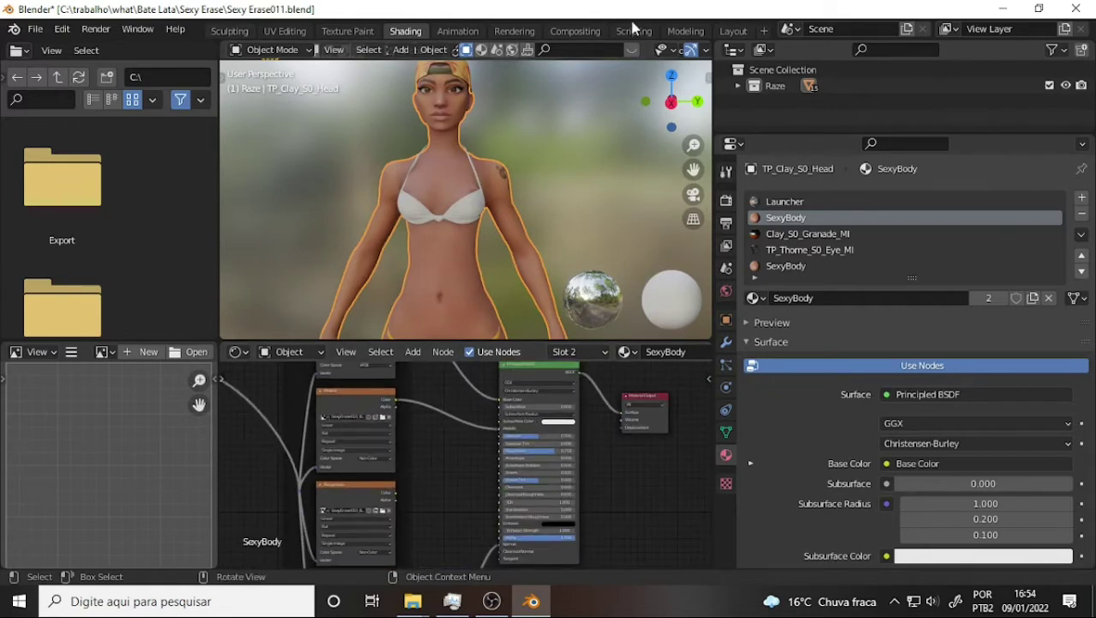
Step: Switch to the Modeling workspace with the head mesh in Object Mode
left_click(685, 31)
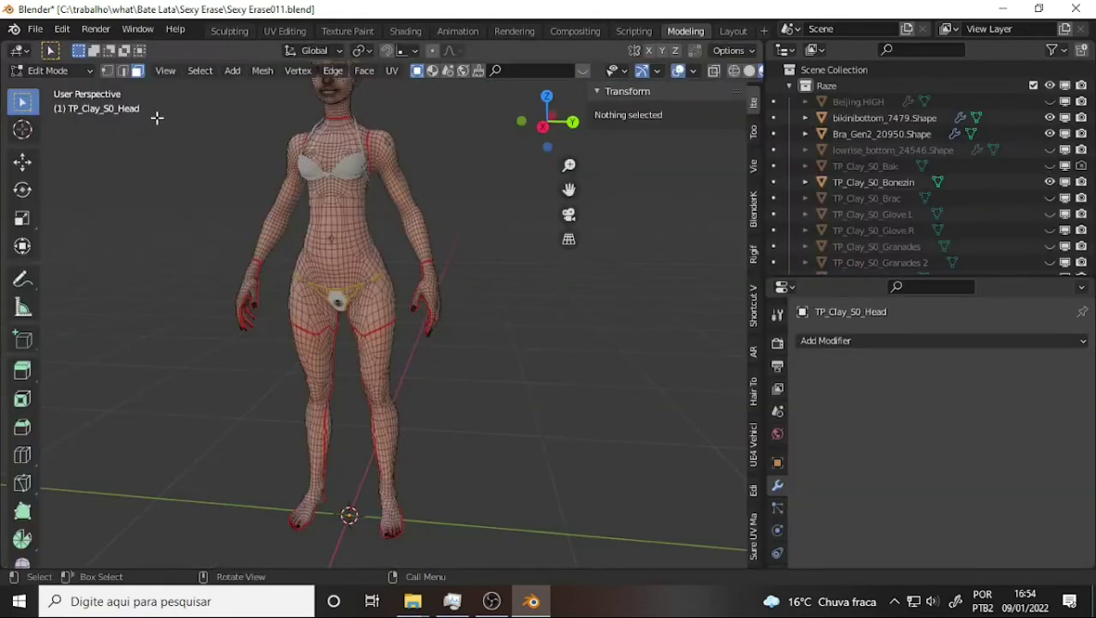
left_click(51, 70)
left_click(51, 88)
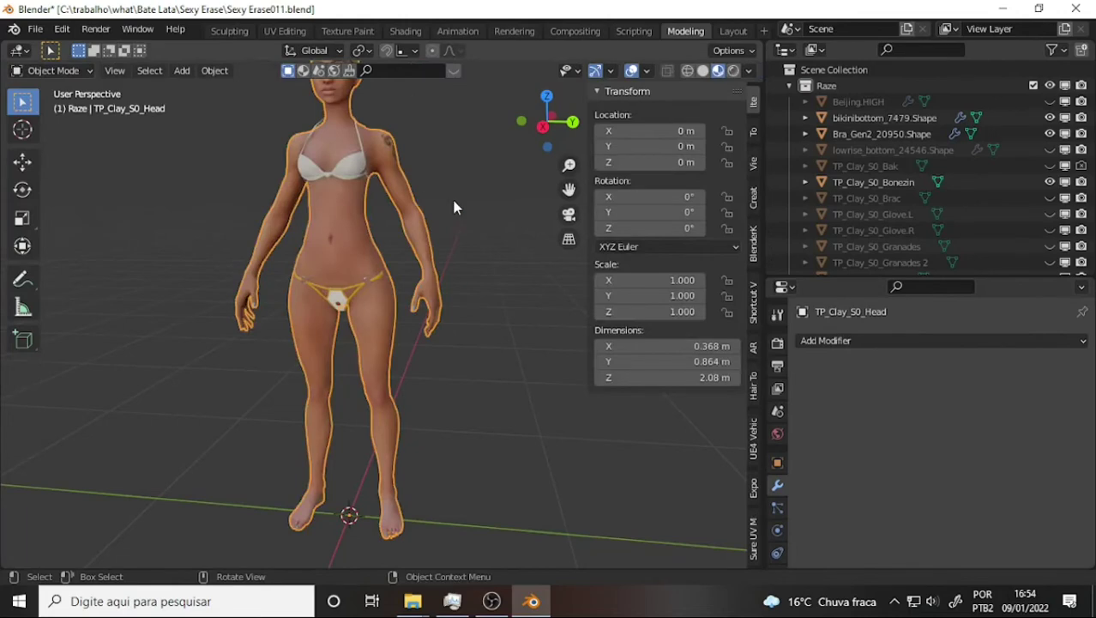
Step: Frame the character in a three-quarter view and enlarge the outliner to show more rows
left_click_drag(568, 189, 466, 230)
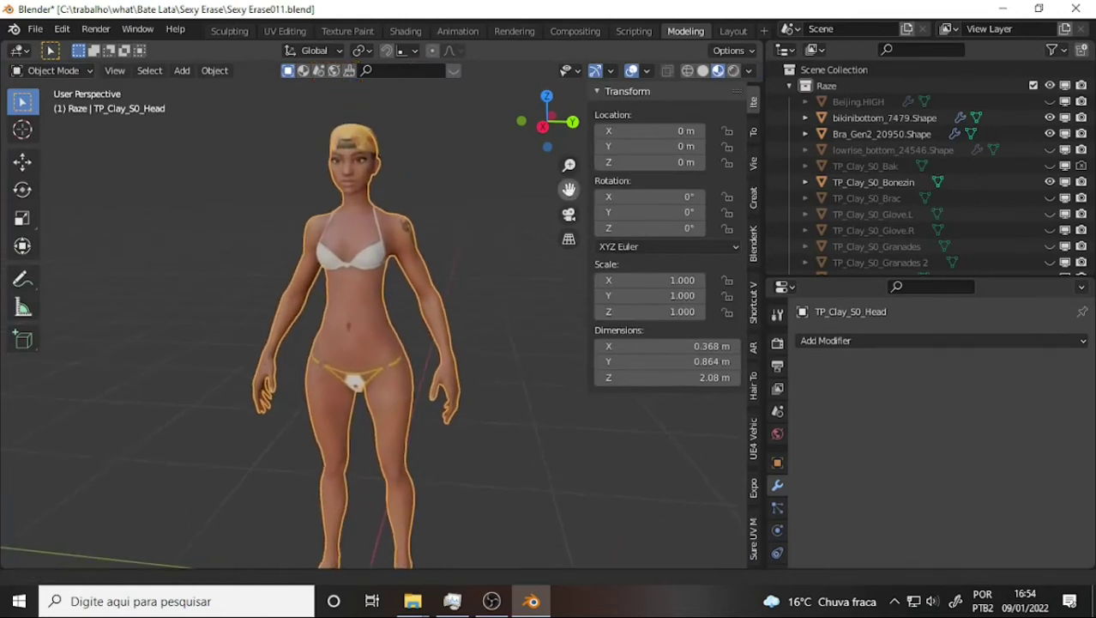
mouse_move(482, 225)
middle_mouse_down()
mouse_move(238, 242)
mouse_move(502, 244)
middle_mouse_up()
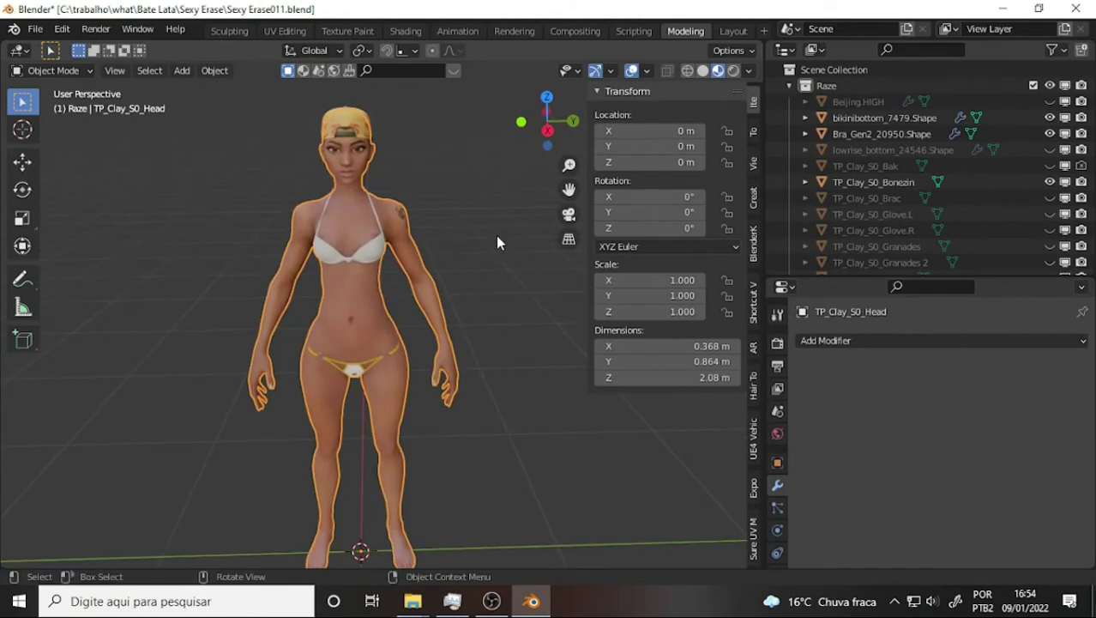
scroll(496, 238, "down", 3)
scroll(494, 237, "up", 2)
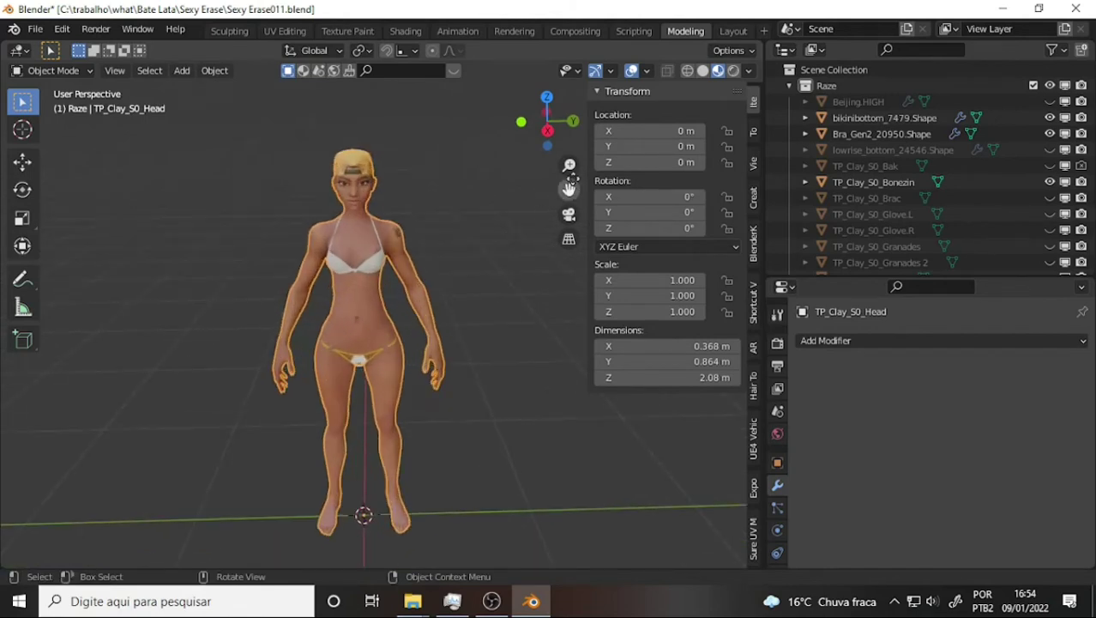
left_click_drag(568, 188, 558, 195)
mouse_move(557, 196)
middle_mouse_down()
mouse_move(421, 182)
mouse_move(467, 169)
mouse_move(448, 185)
middle_mouse_up()
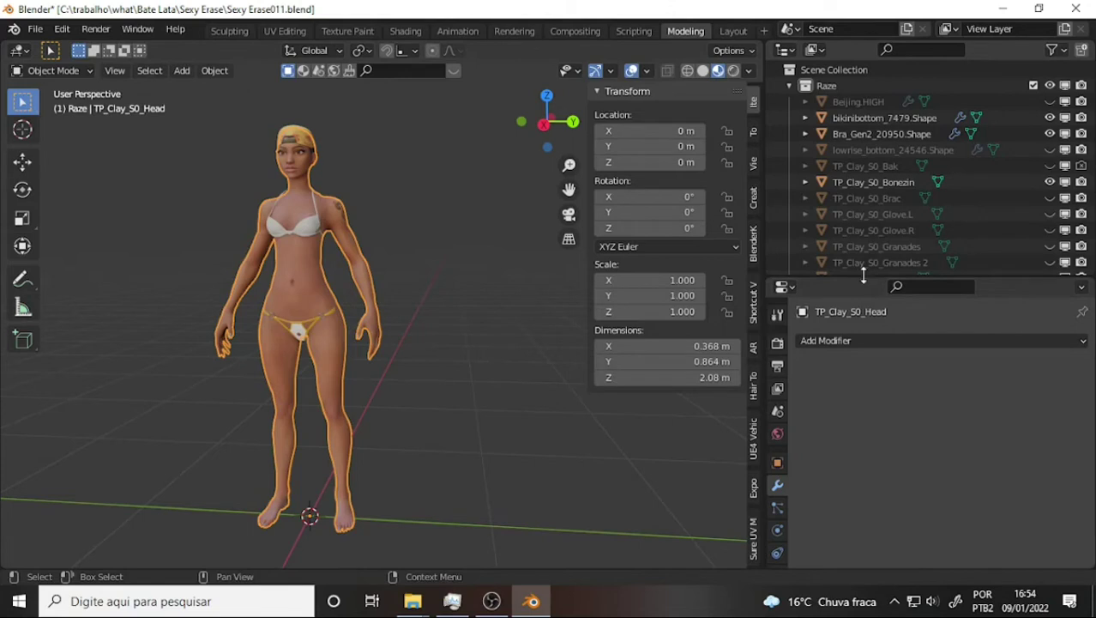
left_click_drag(863, 274, 862, 400)
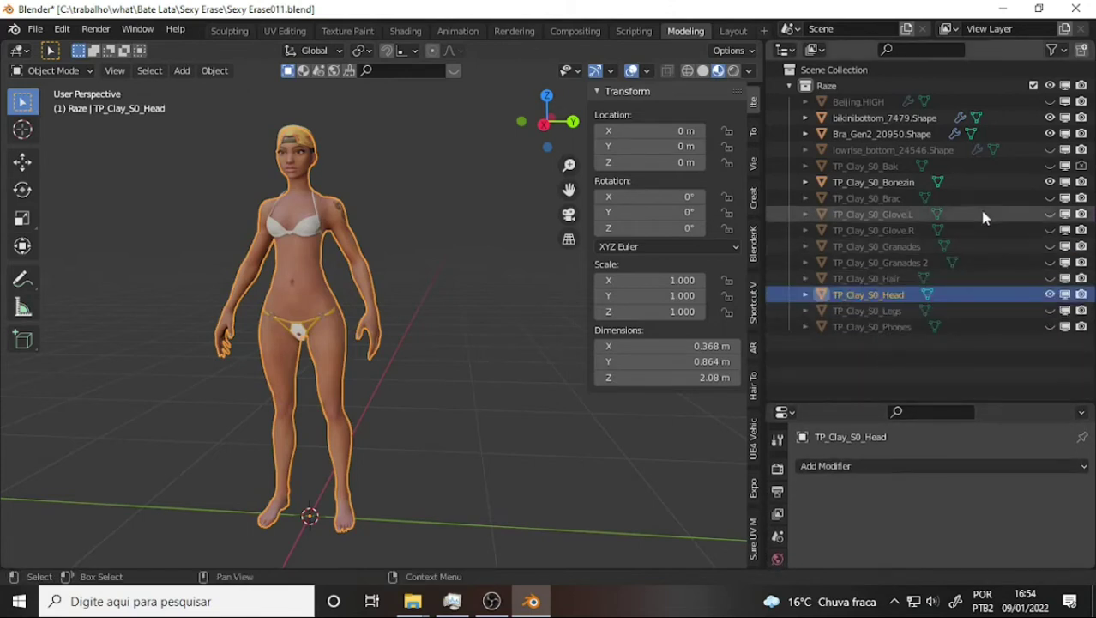
Step: Unhide TP_Clay_S0_Bonezin, TP_Clay_S0_Brac, Glove.L and Glove.R, keeping TP_Clay_S0_Bak hidden
left_click(1050, 166)
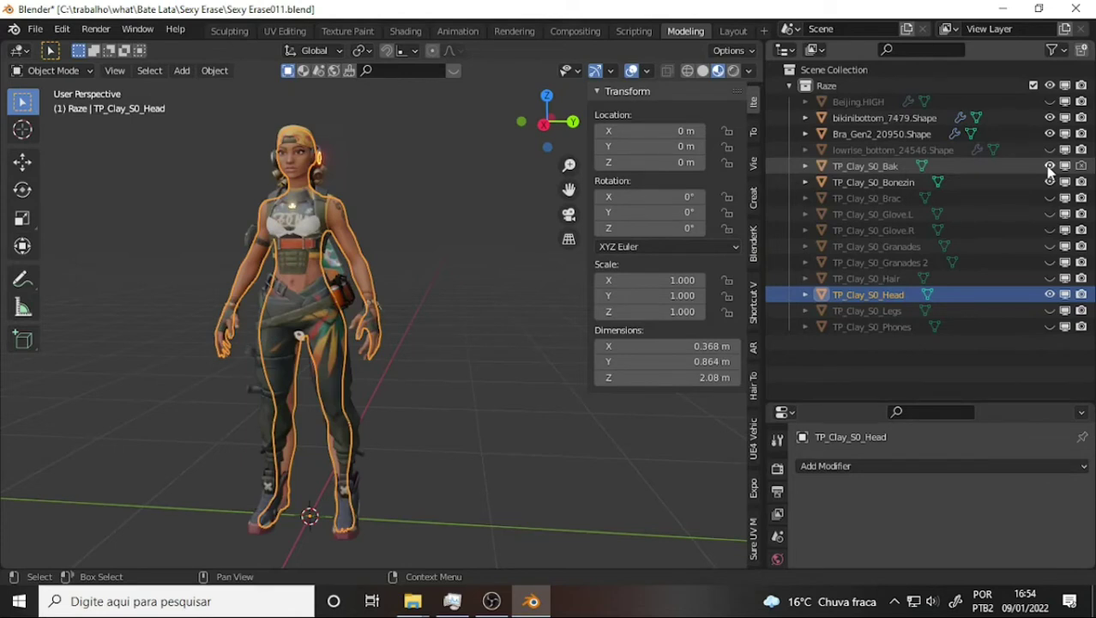
left_click(1049, 166)
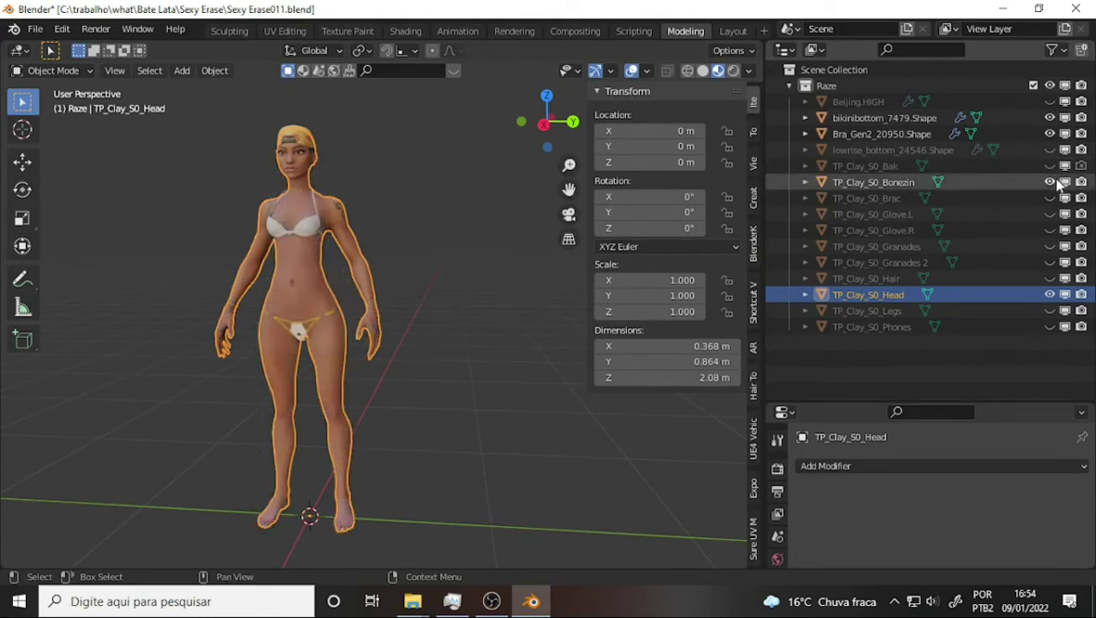
left_click(1050, 181)
left_click(1051, 199)
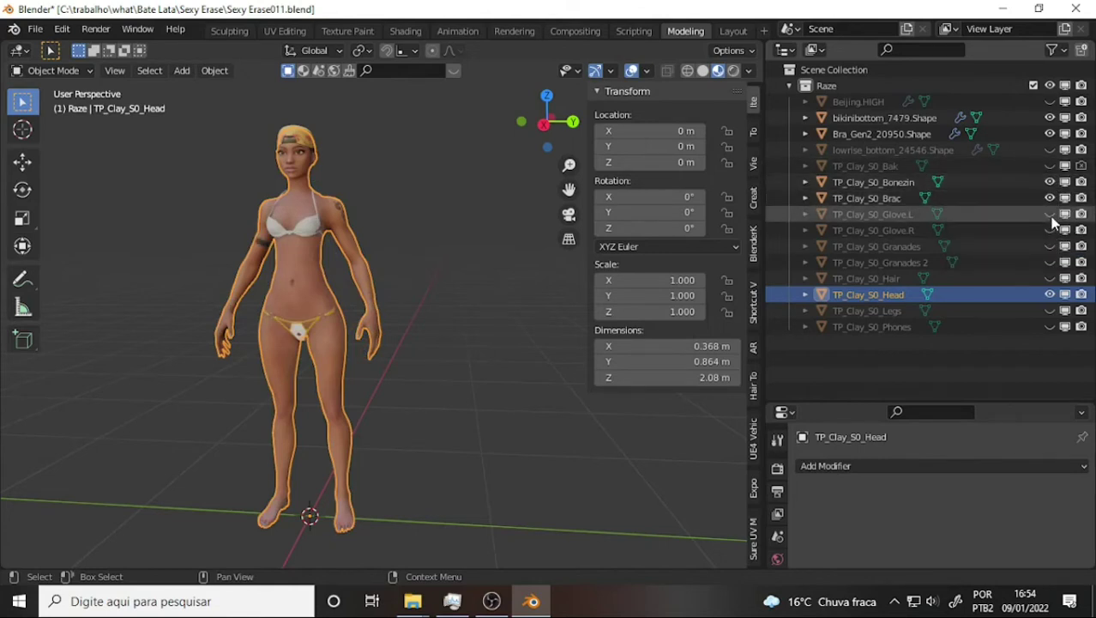
left_click(1051, 214)
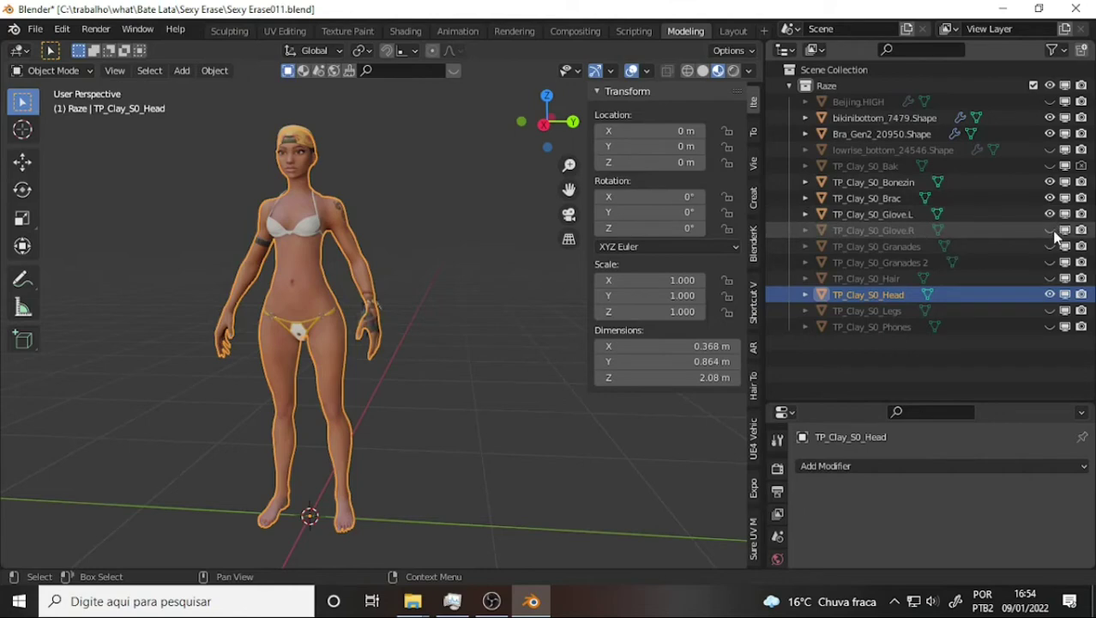
left_click(1050, 229)
mouse_move(359, 261)
middle_mouse_down()
mouse_move(502, 248)
mouse_move(349, 264)
middle_mouse_up()
scroll(480, 248, "up", 4)
scroll(472, 248, "down", 3)
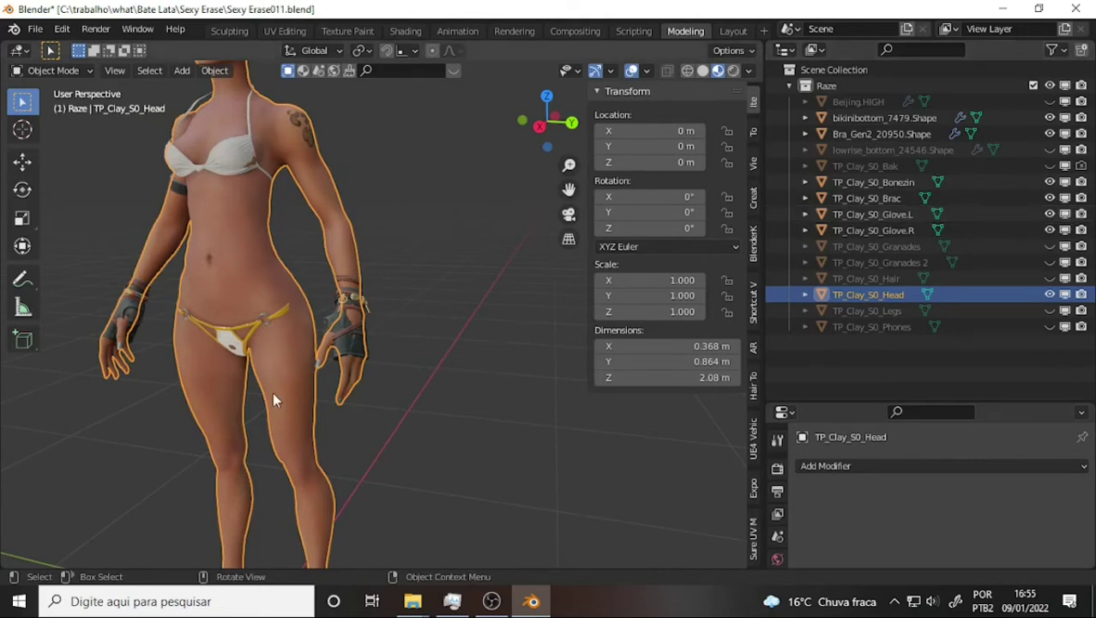
Step: Hide both gloves again and show the TP_Clay_S0_Granades 2 grenade belt
left_click(1050, 214)
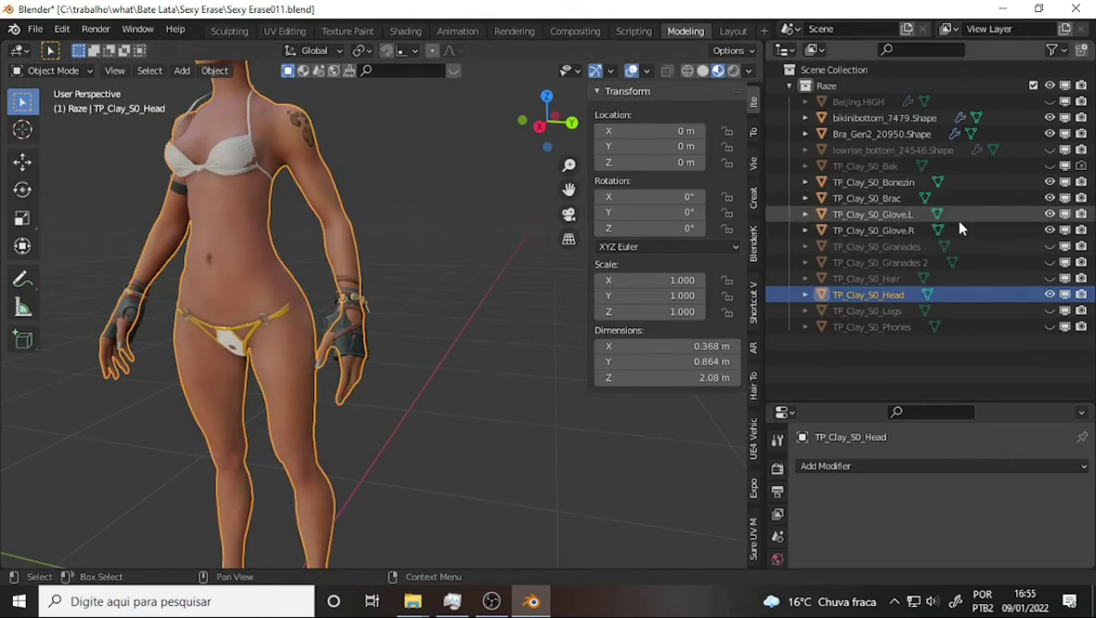
left_click(1050, 230)
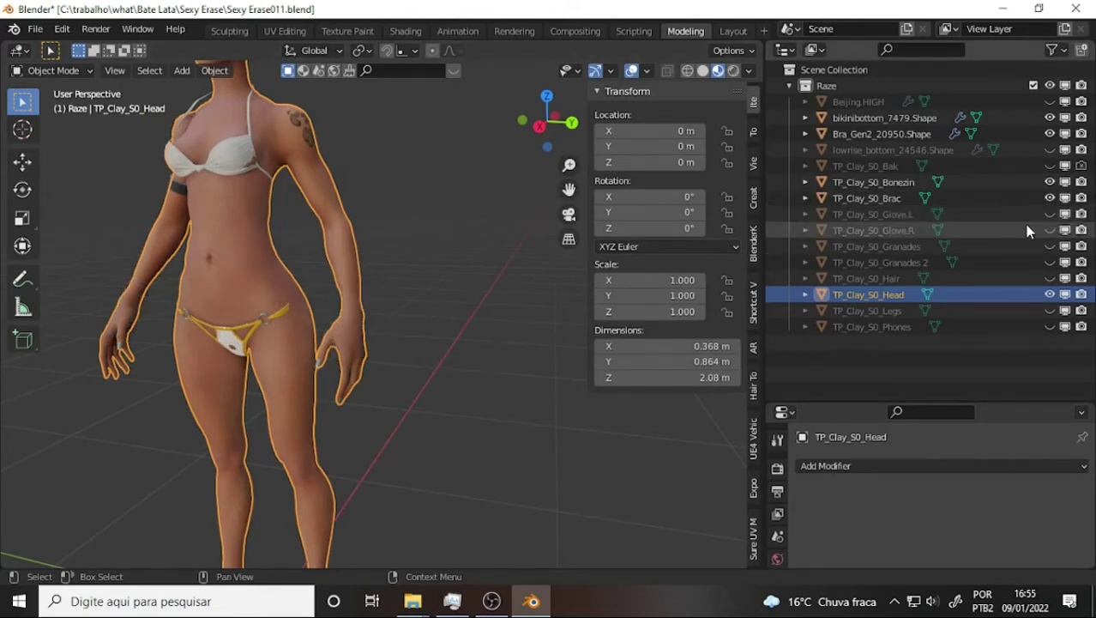
left_click(1050, 262)
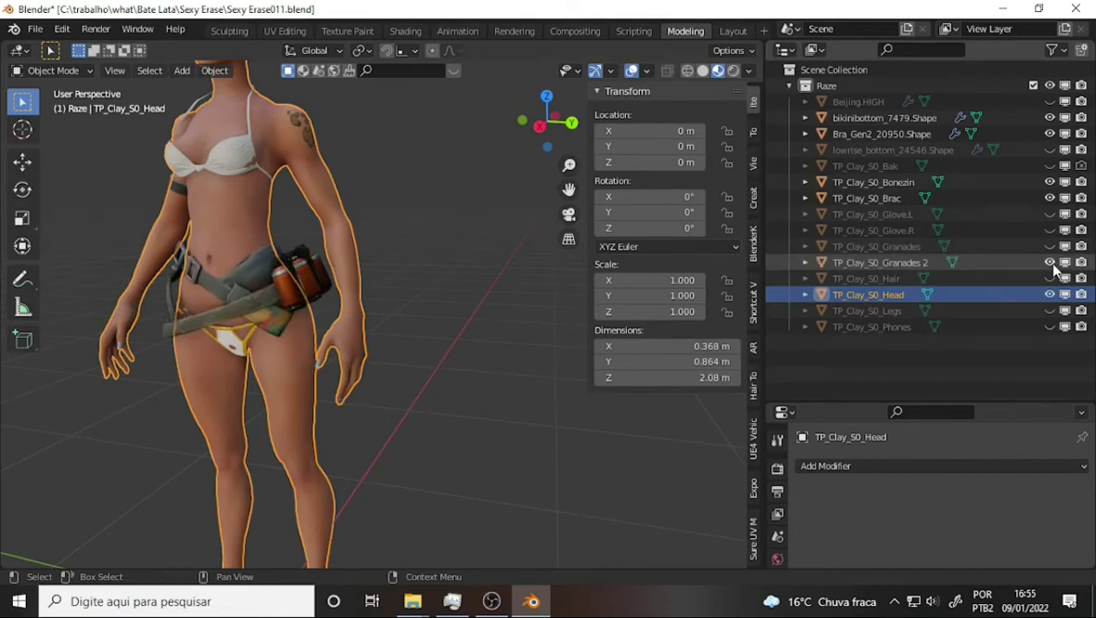
scroll(557, 233, "down", 3)
mouse_move(494, 245)
middle_mouse_down()
mouse_move(297, 241)
mouse_move(527, 229)
middle_mouse_up()
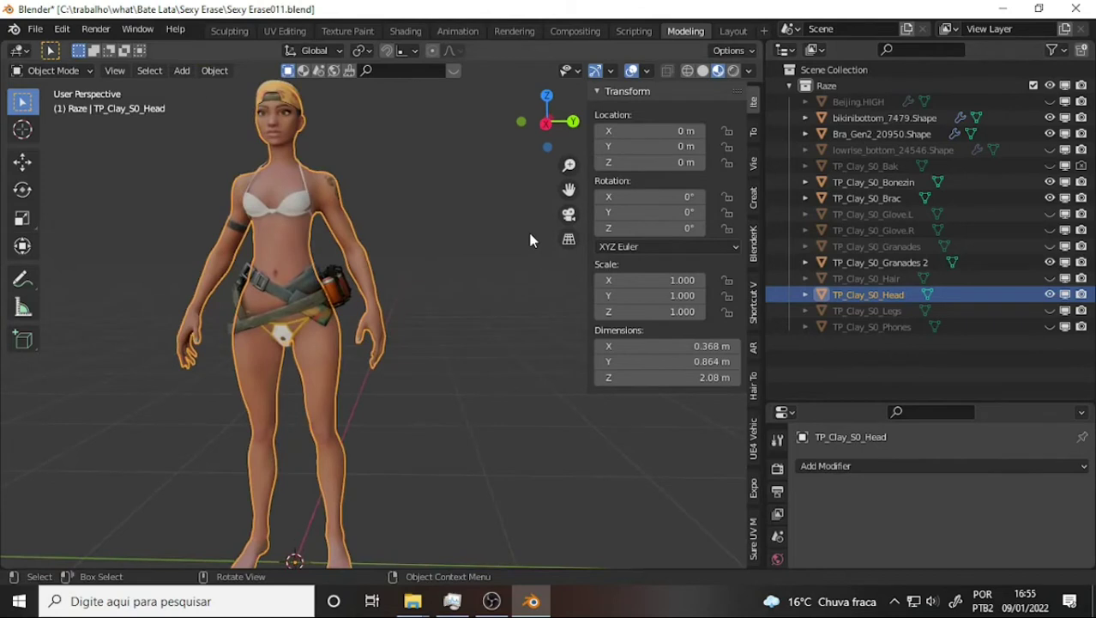
Step: Compare the TP_Clay_S0_Granades hip grenade against the belt, keeping Granades 2 shown
left_click(1050, 262)
left_click(1050, 246)
scroll(430, 274, "down", 1)
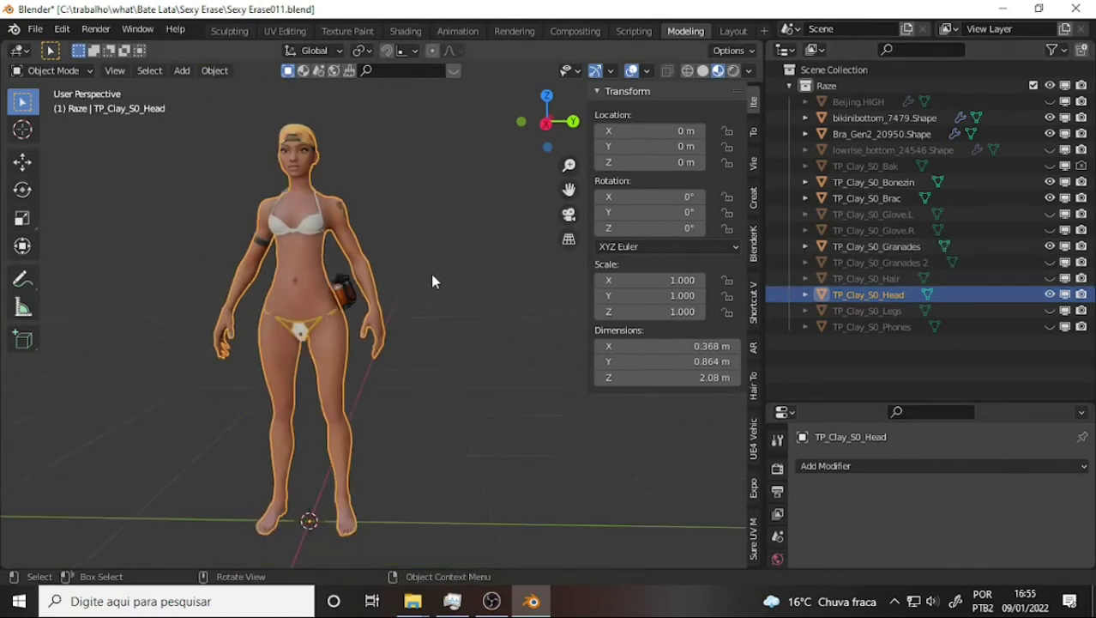
scroll(431, 274, "down", 1)
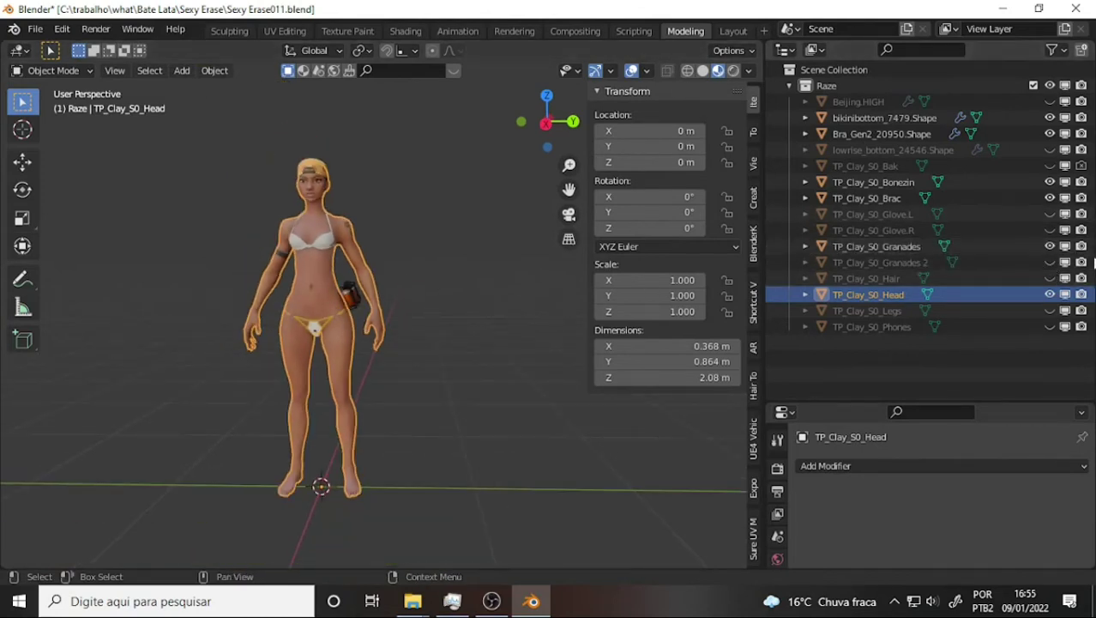
left_click(1050, 261)
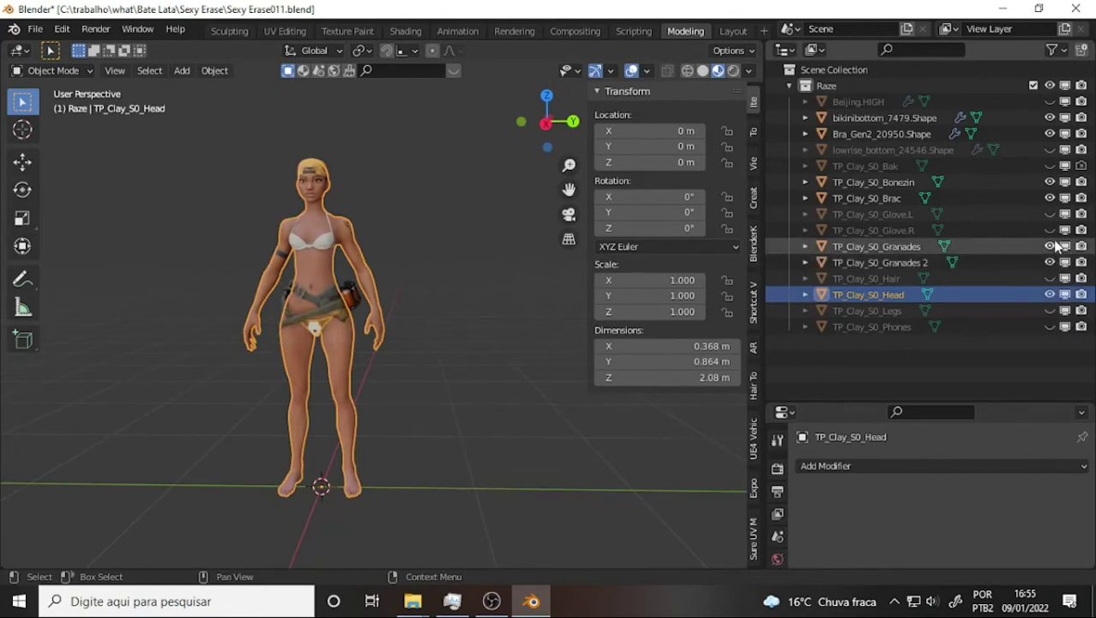
left_click(1050, 246)
scroll(463, 249, "up", 3)
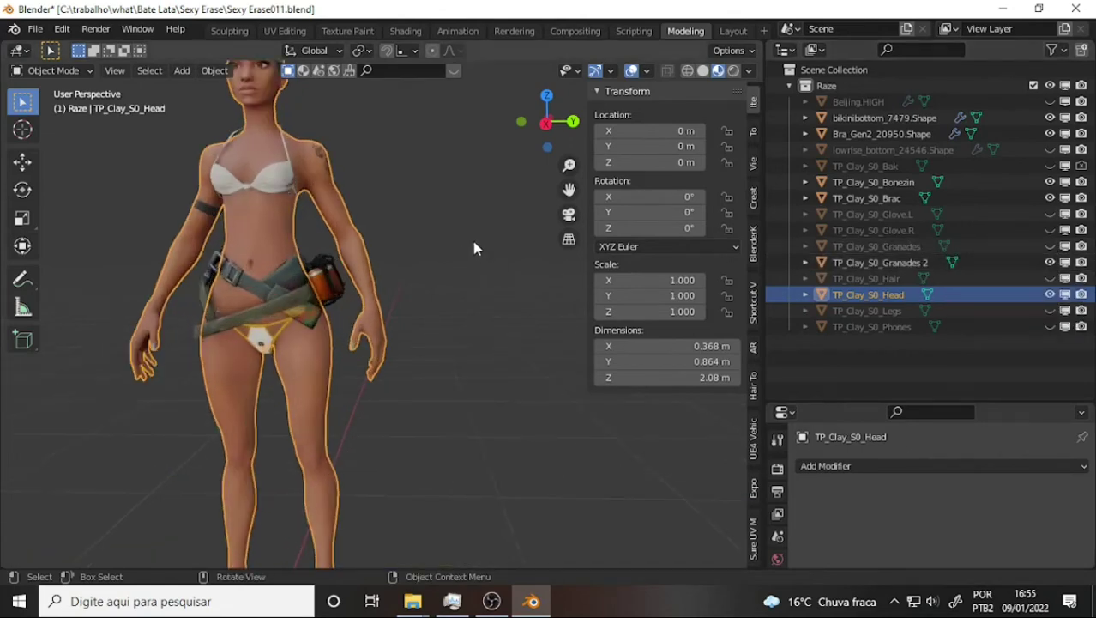
mouse_move(477, 245)
middle_mouse_down()
mouse_move(121, 252)
mouse_move(494, 252)
mouse_move(52, 253)
mouse_move(312, 277)
middle_mouse_up()
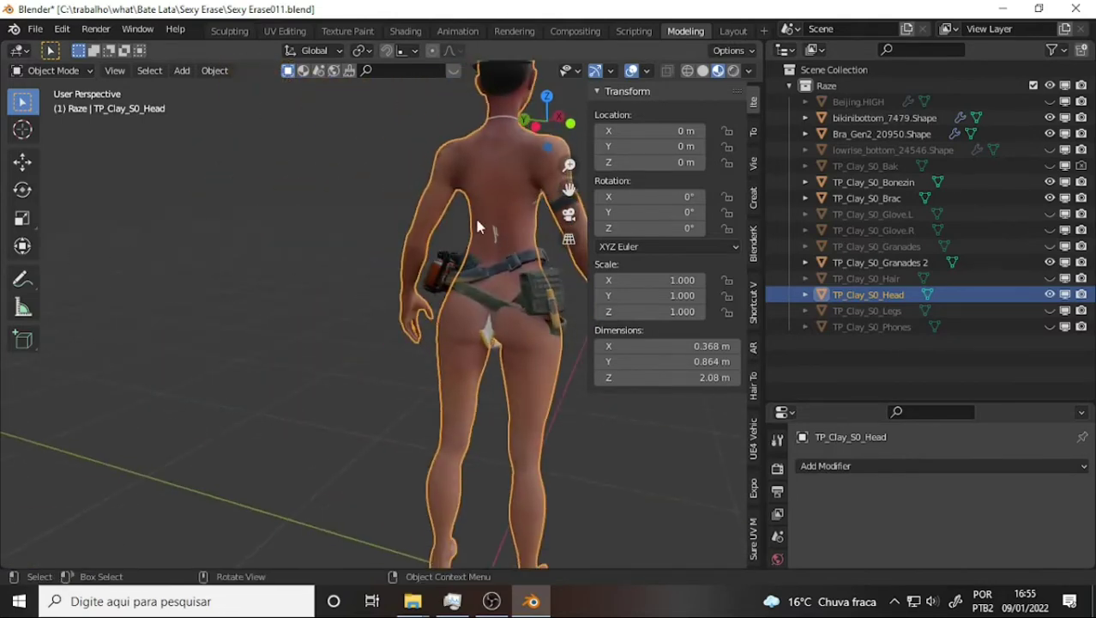
mouse_move(478, 226)
middle_mouse_down()
mouse_move(517, 234)
mouse_move(35, 221)
middle_mouse_up()
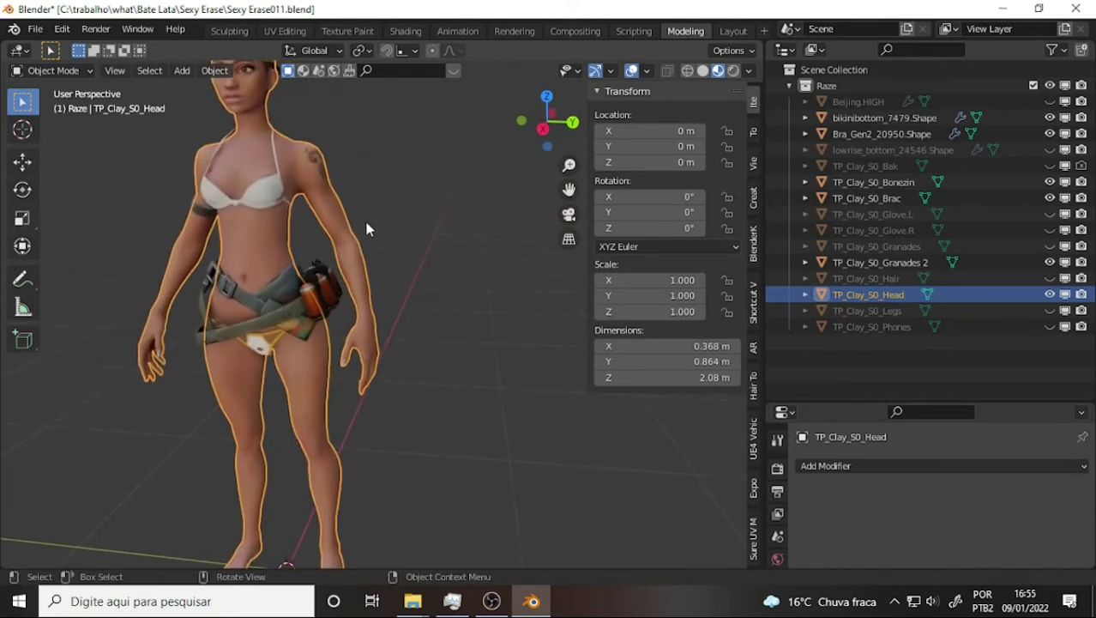
scroll(367, 229, "down", 3)
scroll(419, 210, "up", 2)
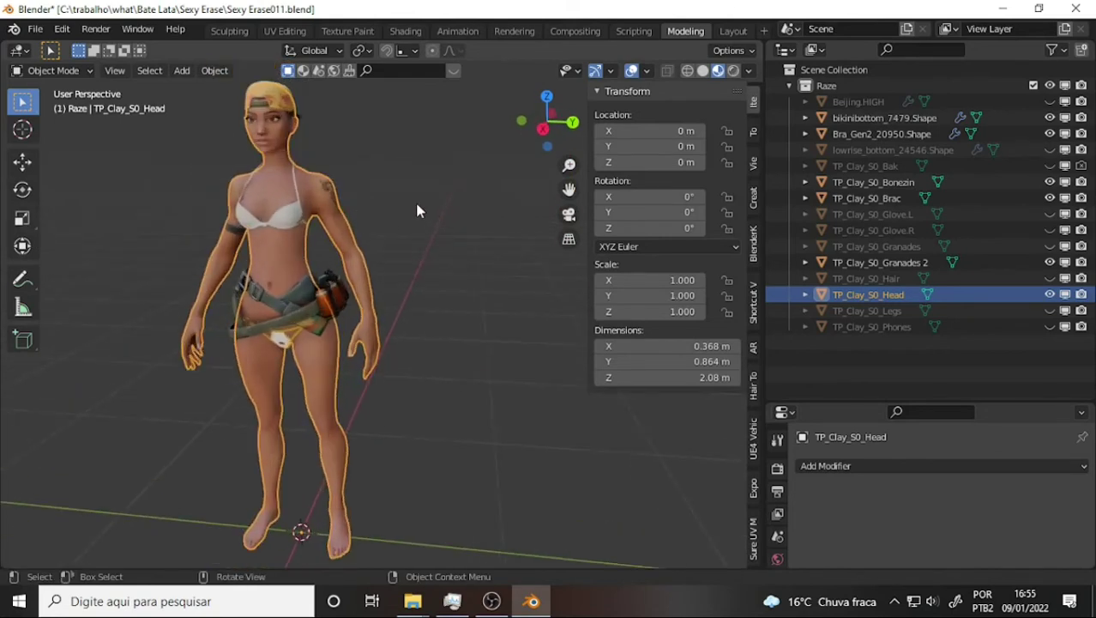
scroll(417, 211, "down", 1)
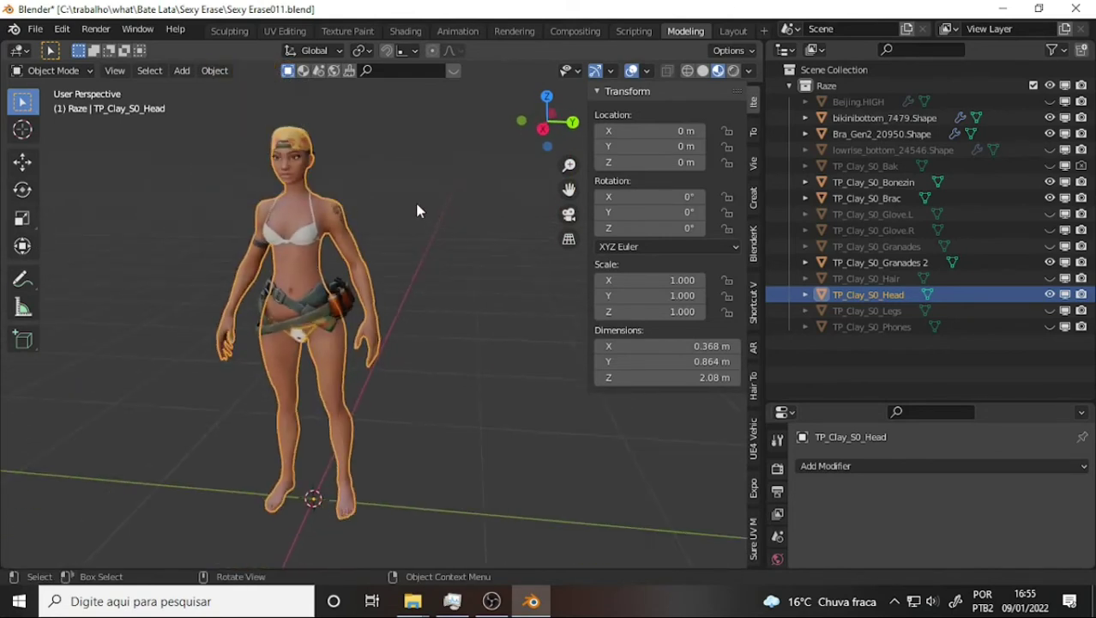
Step: Show the headphones and hair, leaving TP_Clay_S0_Legs hidden, and inspect the character's back
left_click(1050, 310)
left_click(1051, 310)
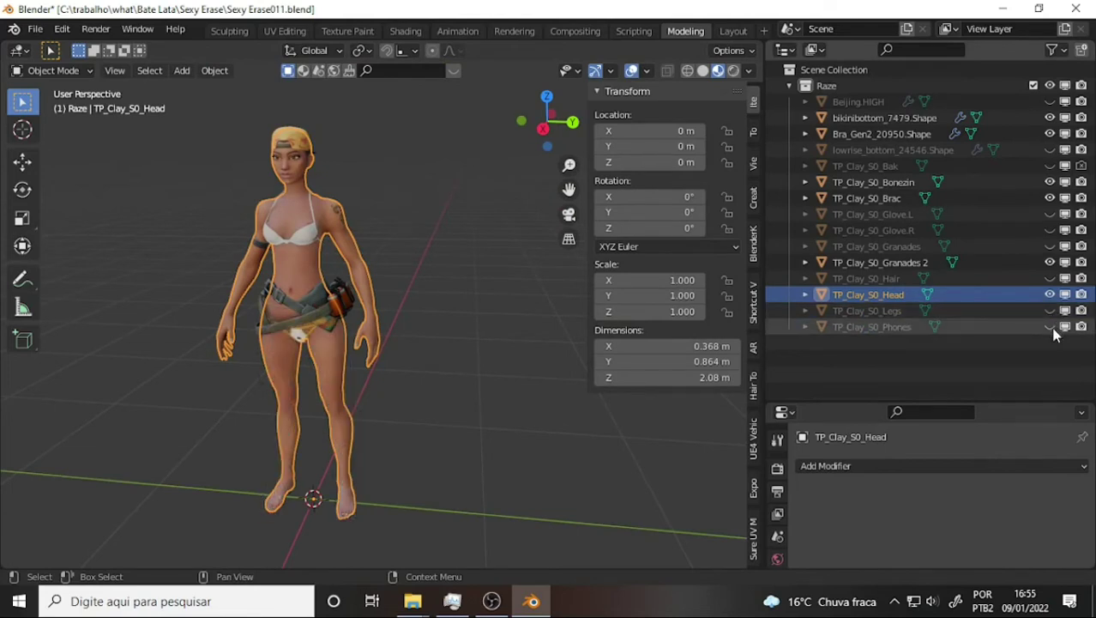
left_click(1050, 327)
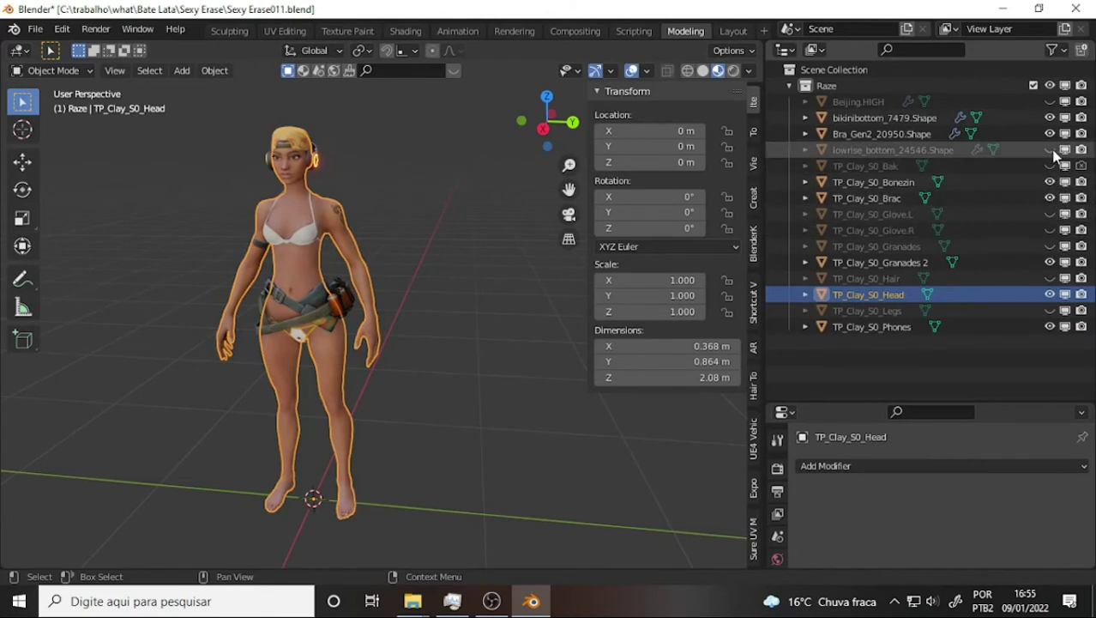
left_click(1050, 278)
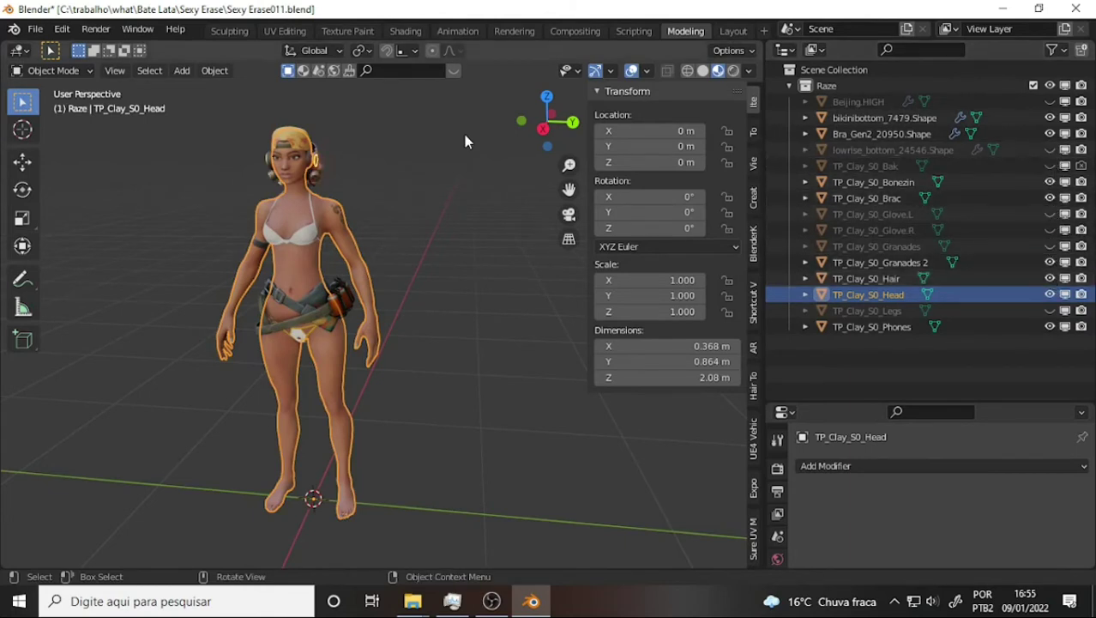
mouse_move(434, 141)
middle_mouse_down()
mouse_move(453, 146)
mouse_move(97, 148)
mouse_move(473, 140)
mouse_move(450, 146)
middle_mouse_up()
scroll(447, 138, "down", 2)
scroll(445, 137, "up", 1)
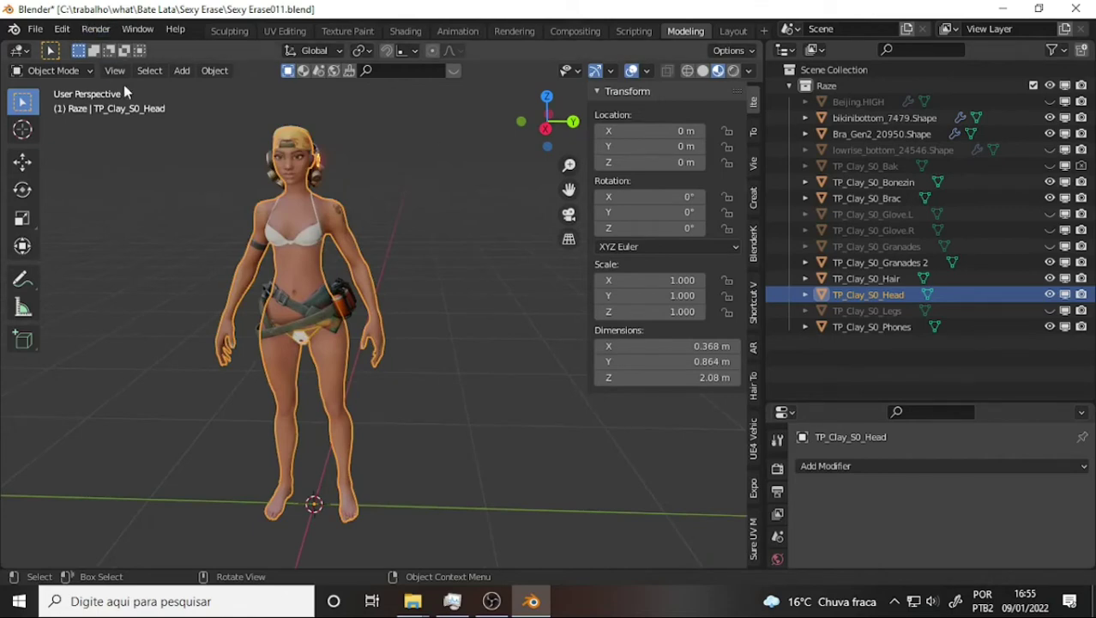
scroll(451, 217, "up", 1)
scroll(450, 216, "up", 4)
scroll(450, 216, "down", 3)
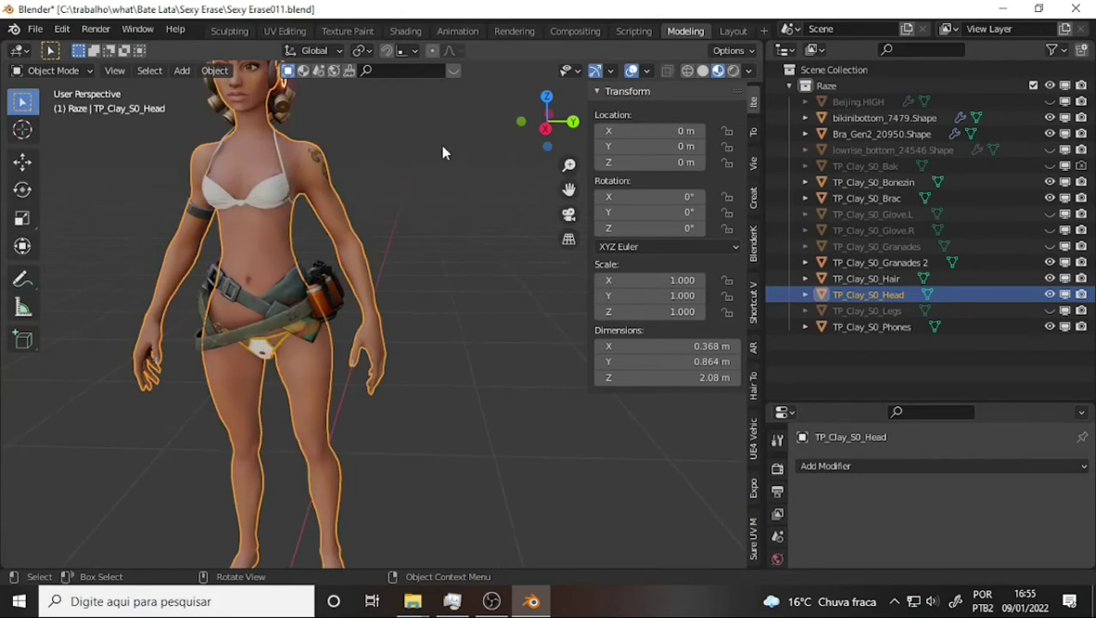
Step: Select the TP_Clay_S0_Phones headphones in Shading and view the TP_Thorne_S0_Eye_MI material nodes
left_click(873, 326)
left_click(402, 32)
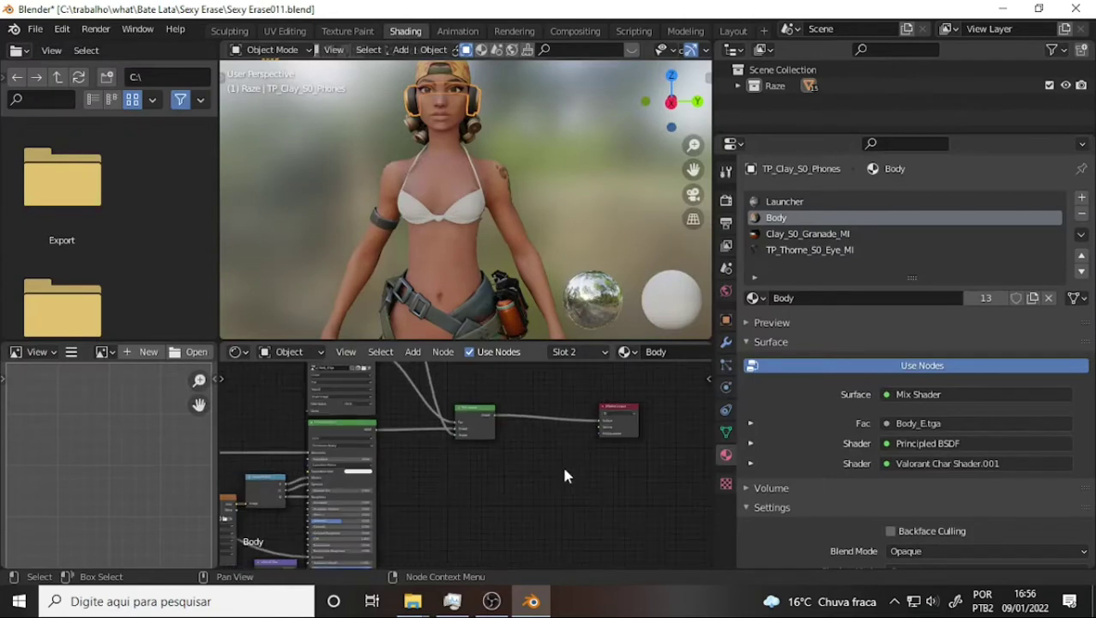
middle_click_drag(568, 471, 621, 318)
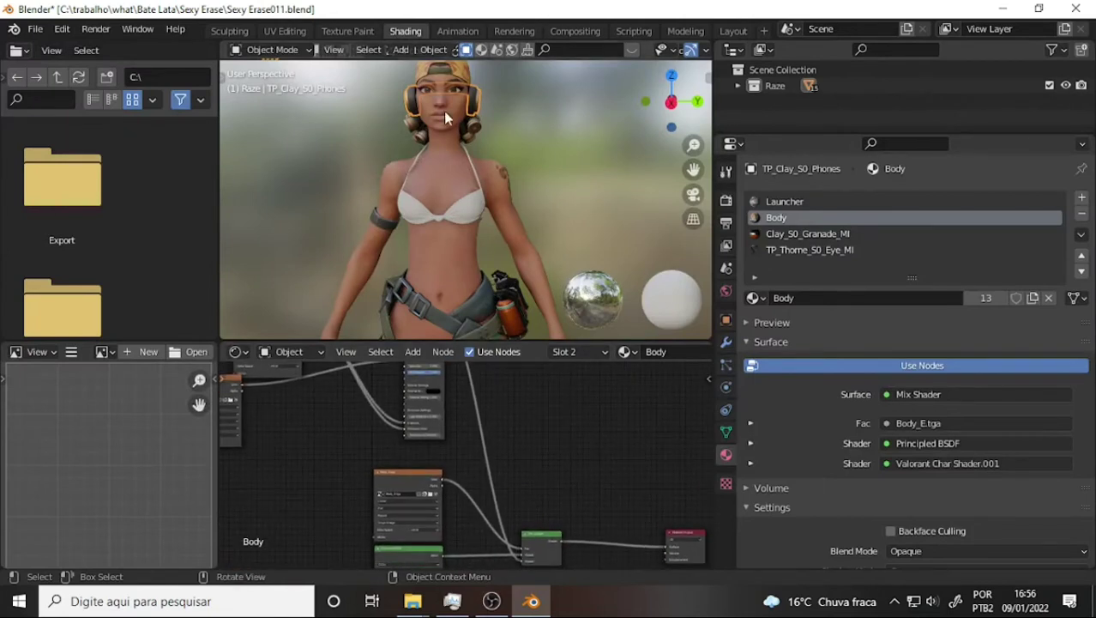
left_click(475, 107)
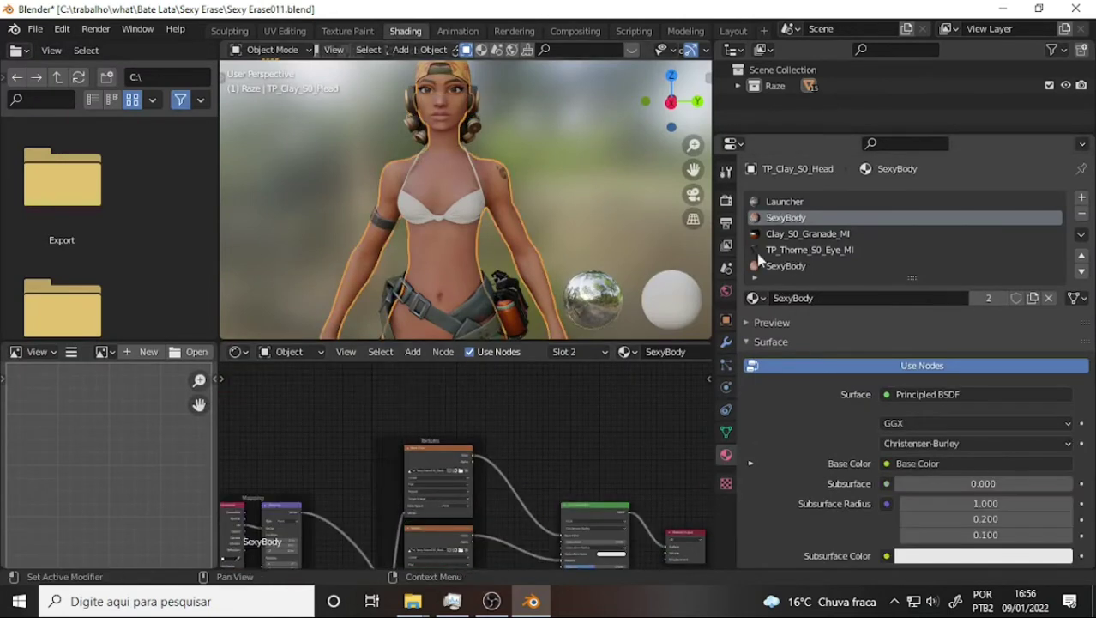
left_click(475, 113)
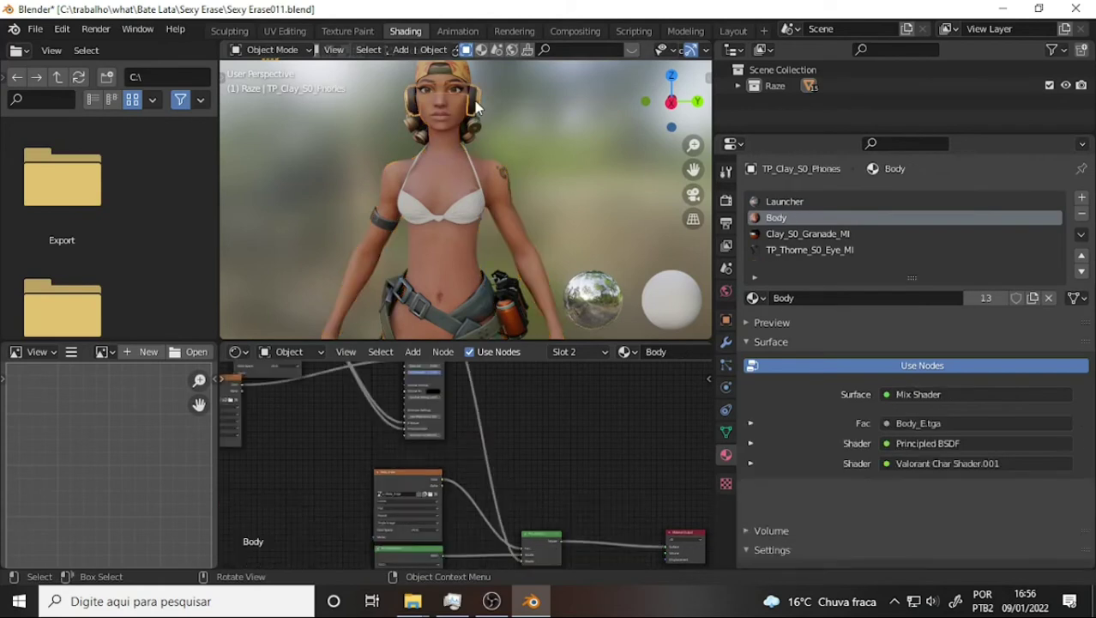
left_click(794, 251)
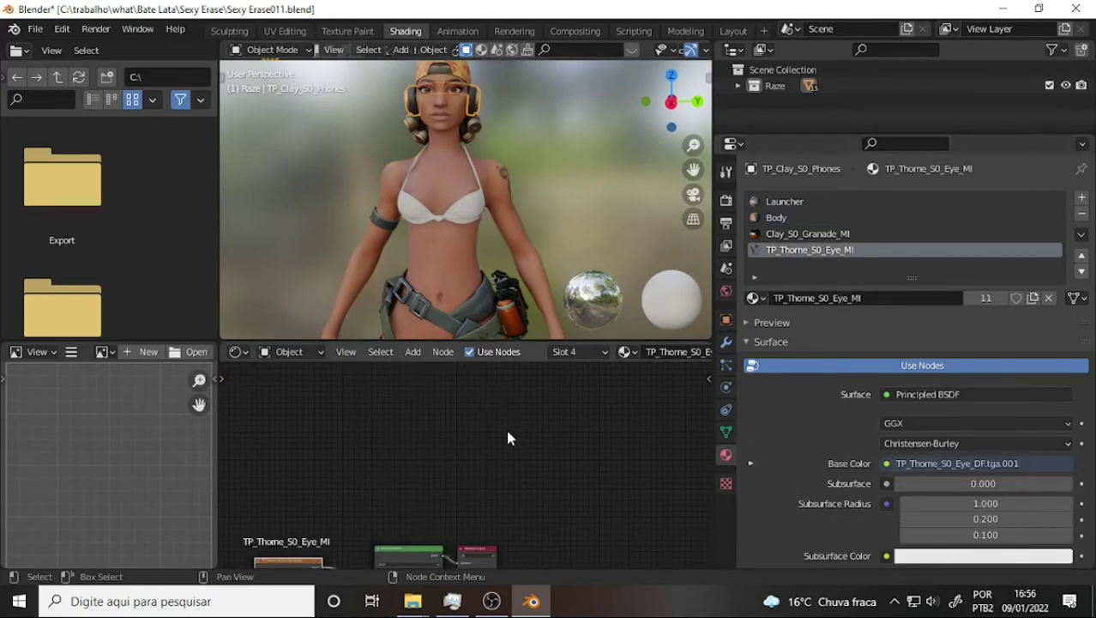
middle_click_drag(507, 439, 563, 441)
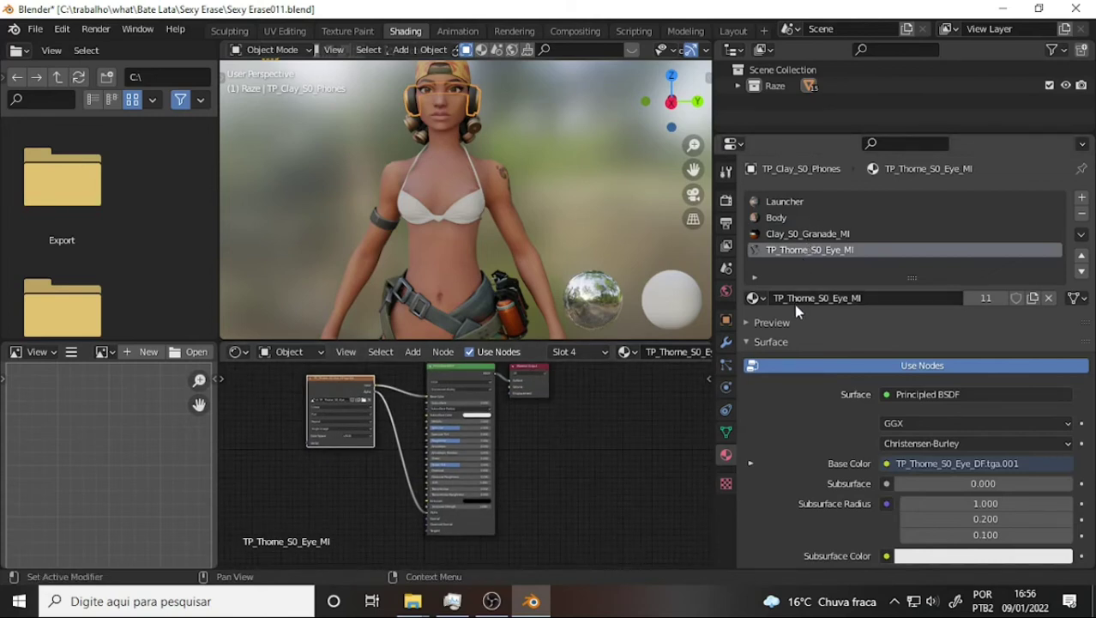
Step: Show the Launcher material's nodes, try an Emission Strength of 1.0, then undo it
left_click(783, 202)
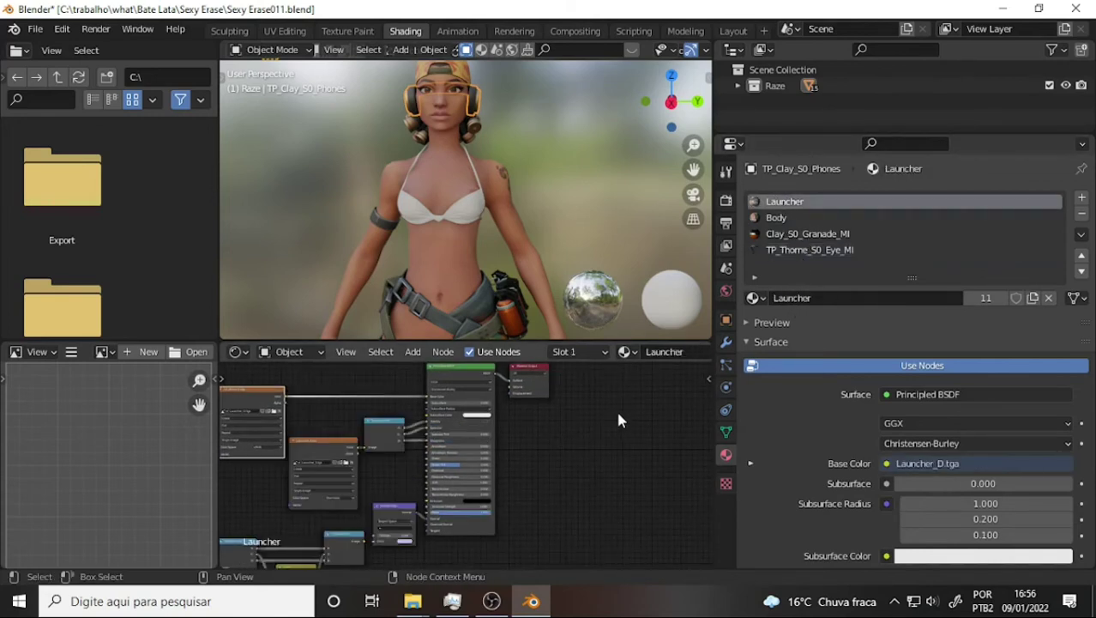
middle_click_drag(616, 408, 603, 547)
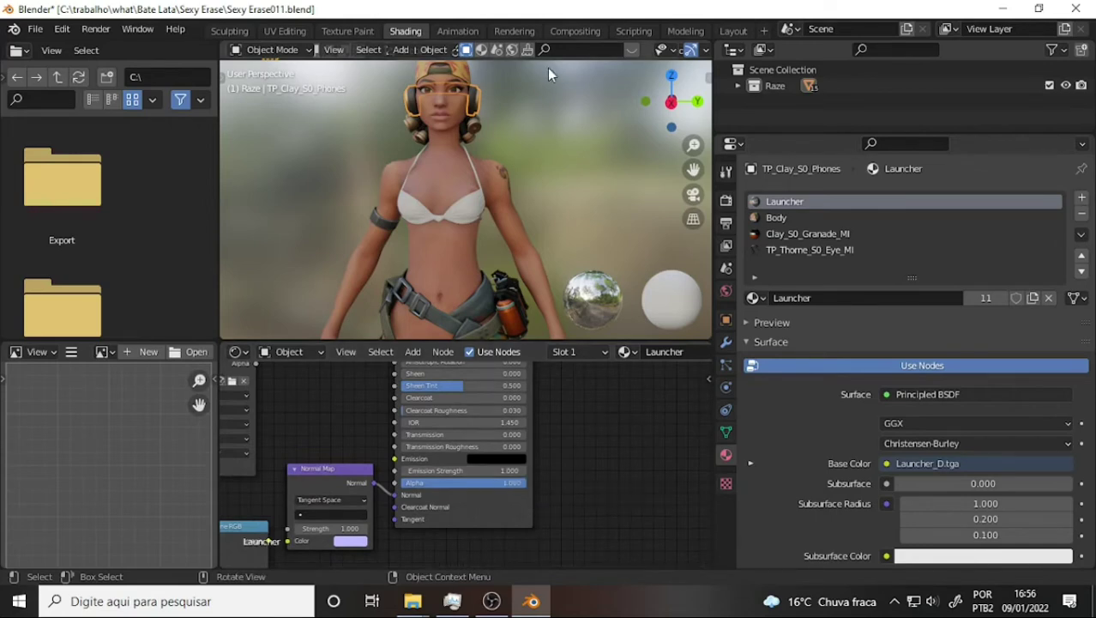
middle_click_drag(550, 74, 482, 150)
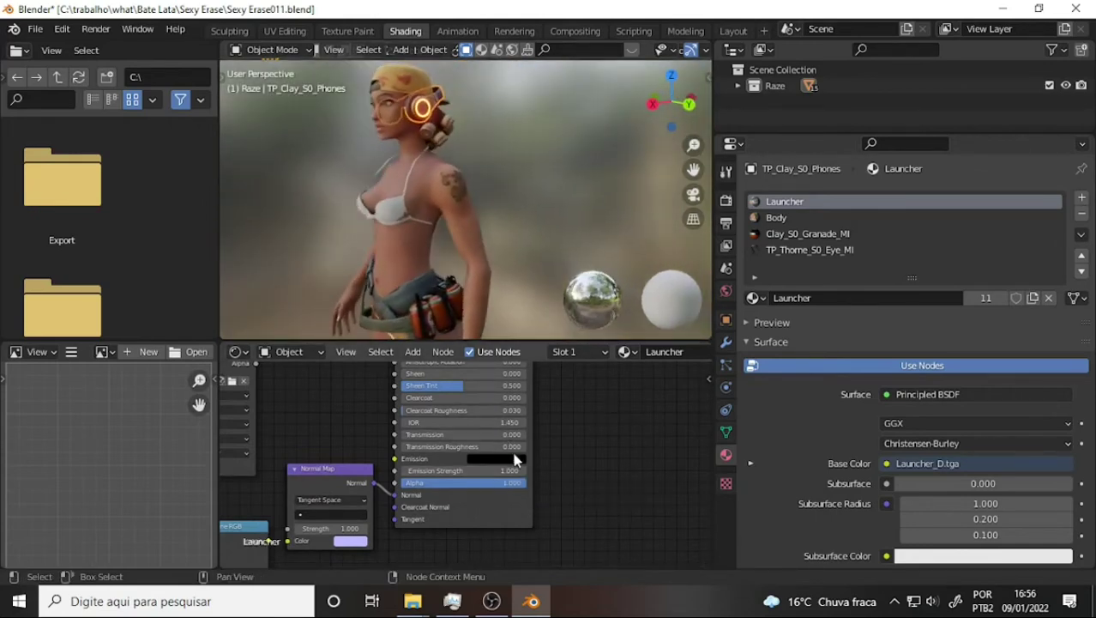
left_click(506, 470)
type("1.0")
key("Return")
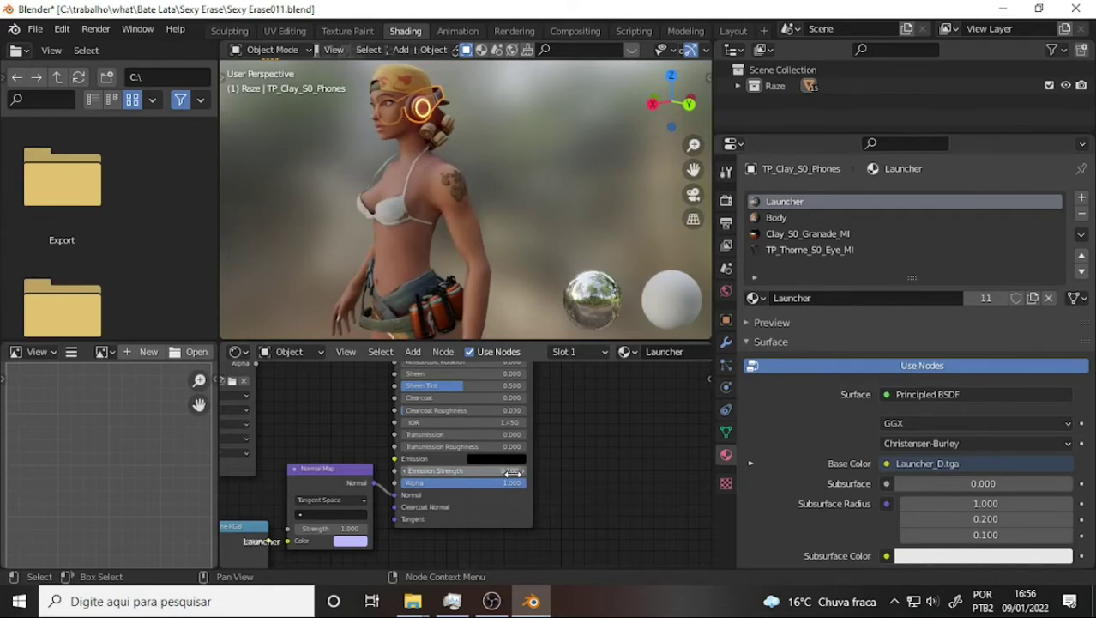
key("ctrl+z")
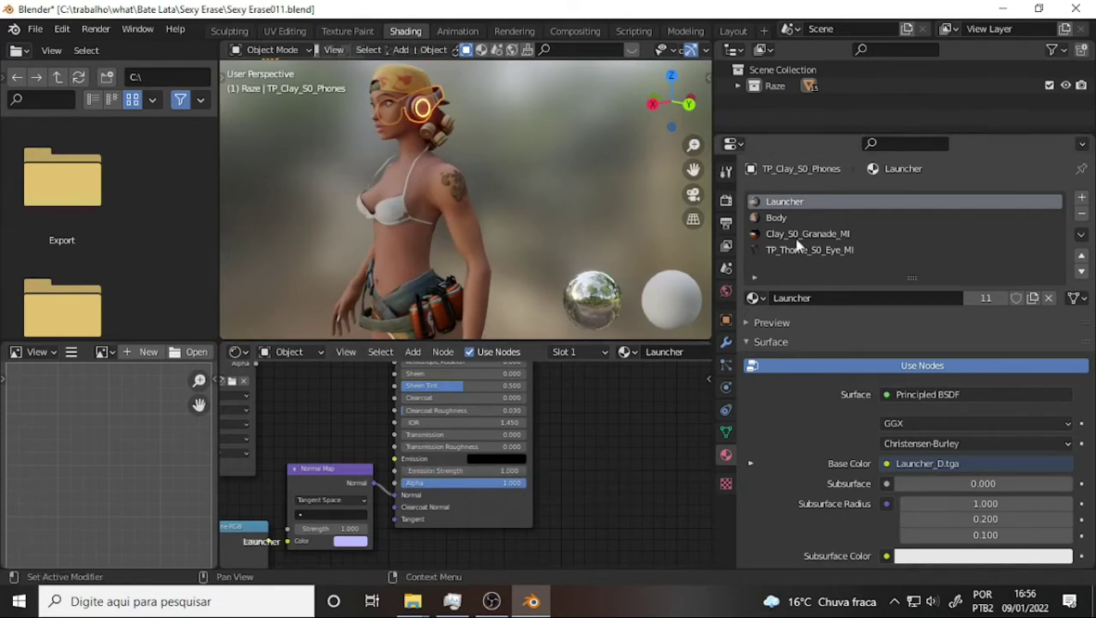
Step: Lower the Clay_S0_Granade_MI emission strength to 0, testing and restoring its emission texture link
left_click(802, 234)
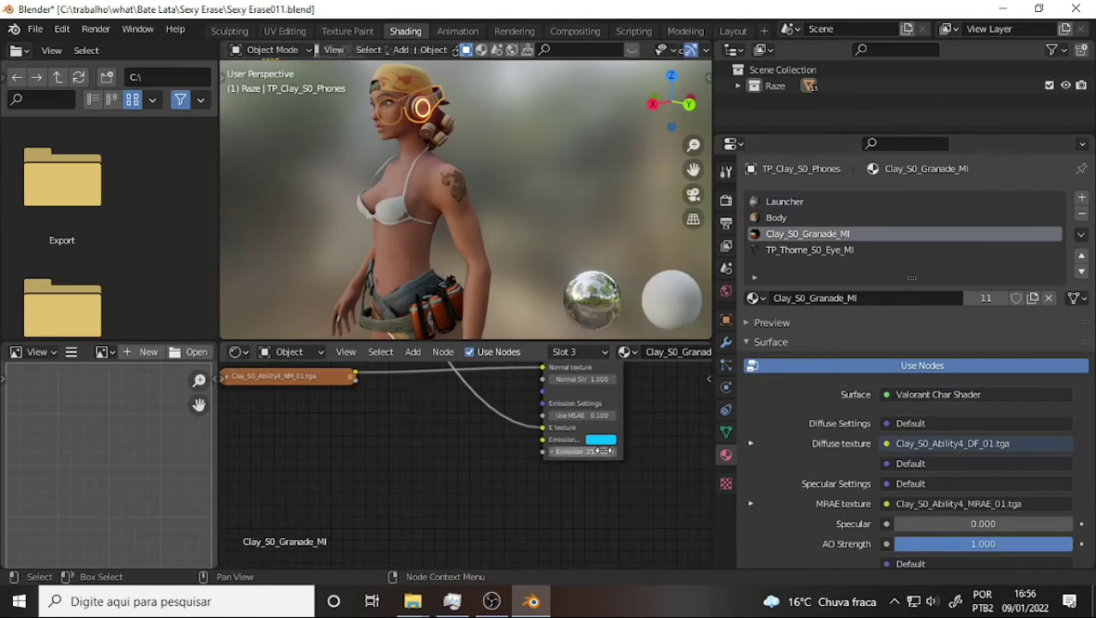
left_click(598, 450)
type("1")
key("Return")
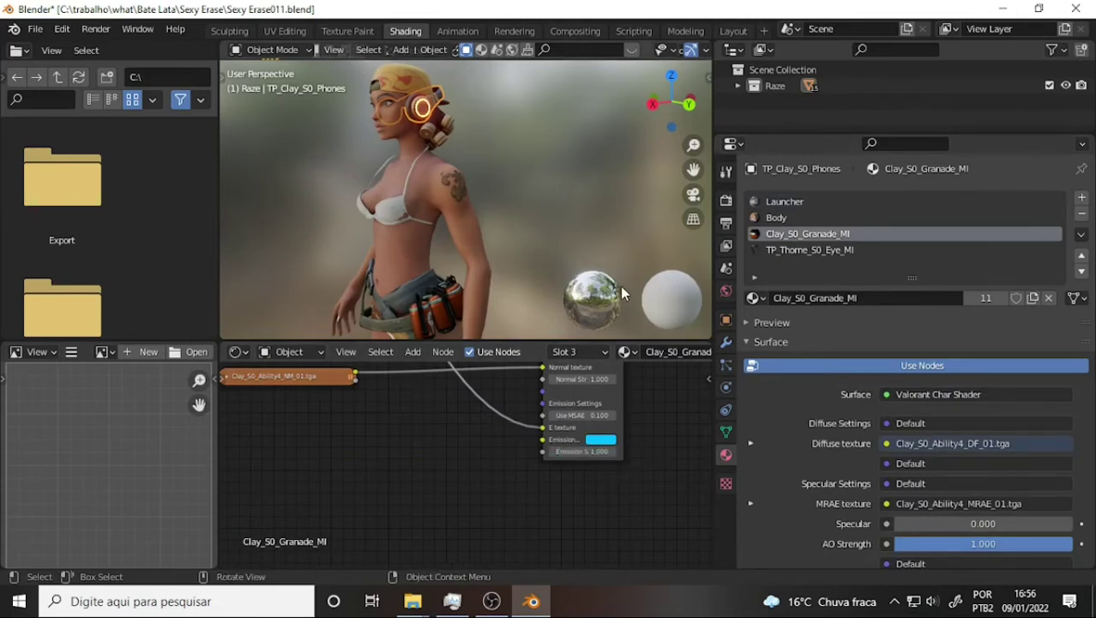
left_click_drag(601, 450, 570, 450)
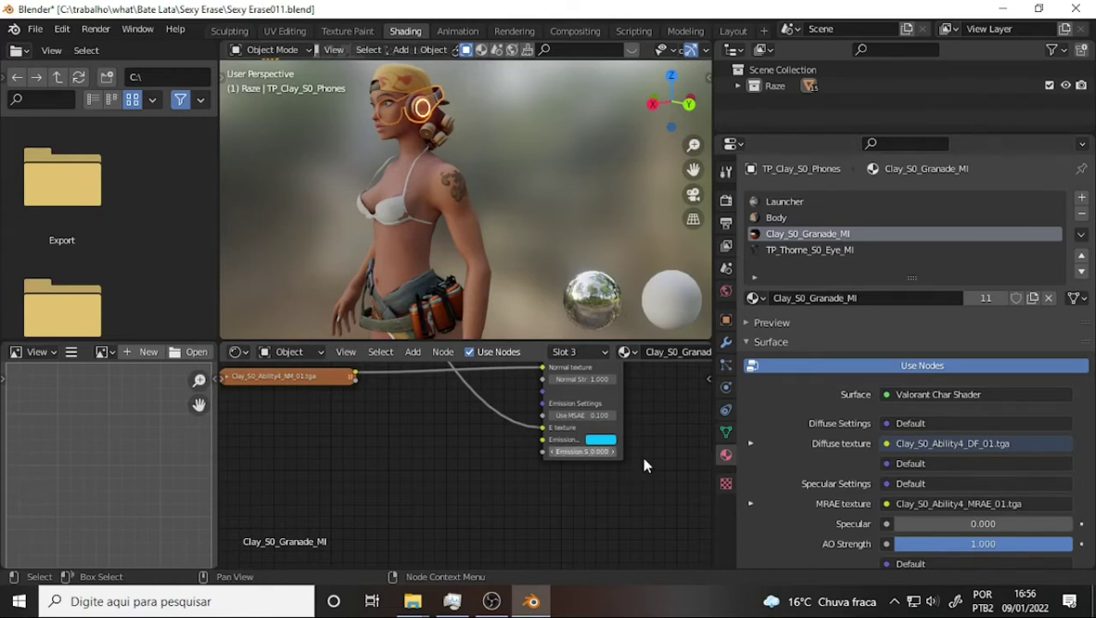
scroll(674, 424, "down", 2)
middle_click_drag(648, 420, 625, 468)
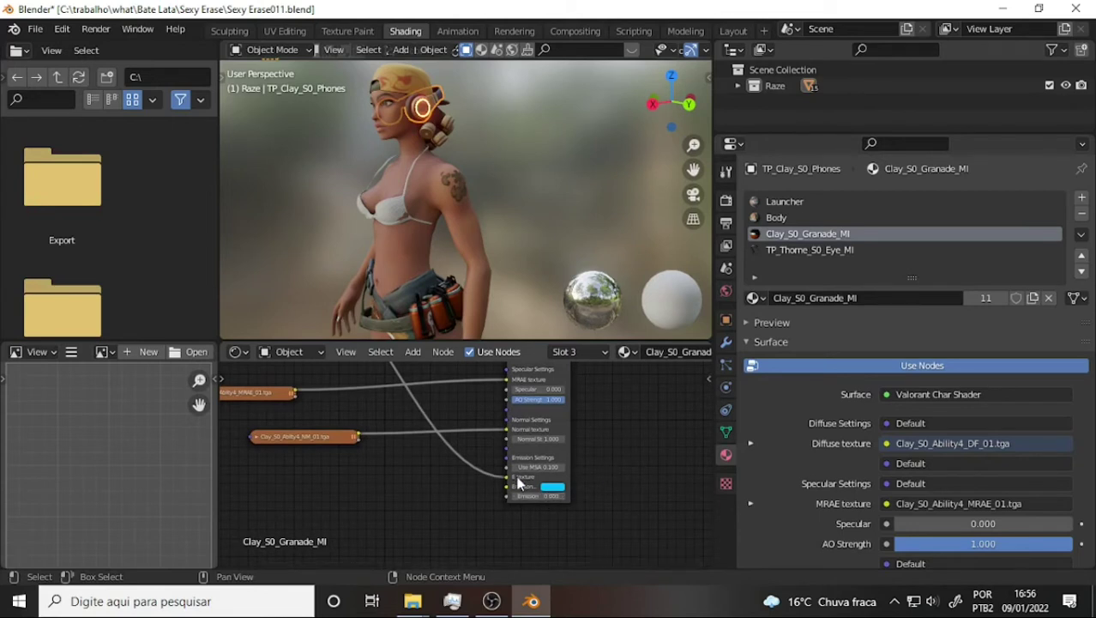
left_click_drag(507, 477, 495, 495)
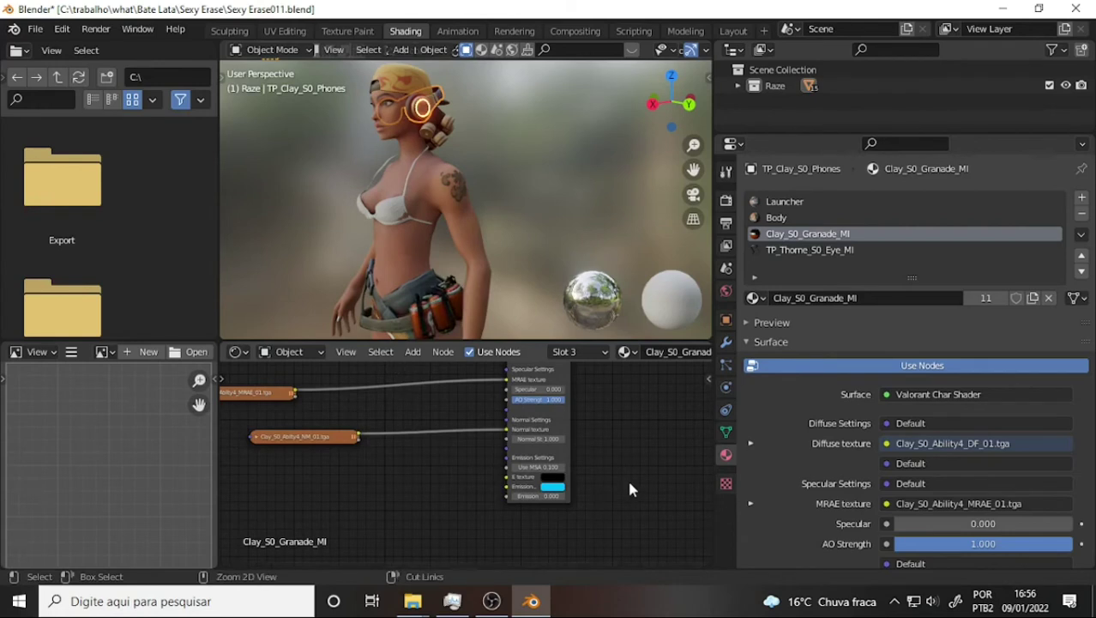
key("ctrl+z")
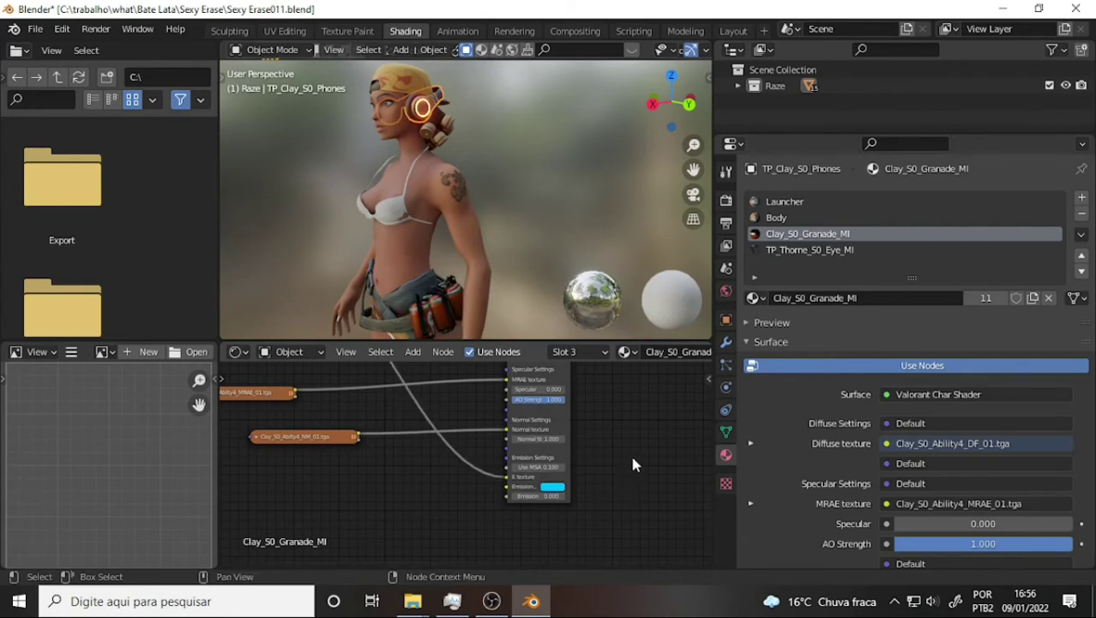
Step: Set the Launcher material's emission strength back to 1
left_click(783, 202)
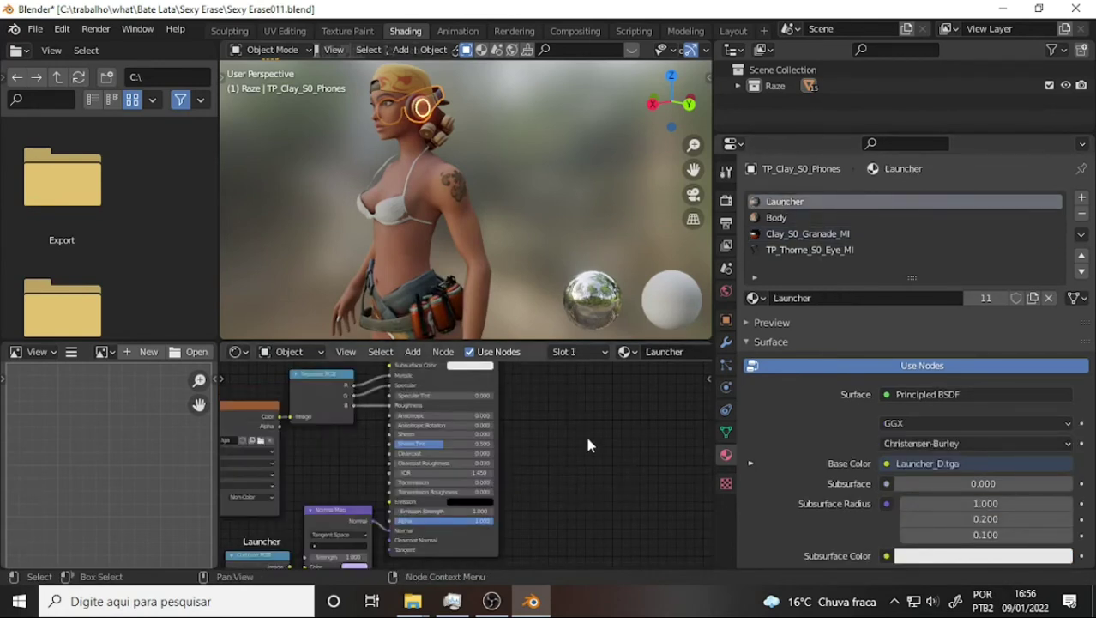
mouse_move(591, 443)
middle_mouse_down()
mouse_move(639, 463)
mouse_move(638, 566)
middle_mouse_up()
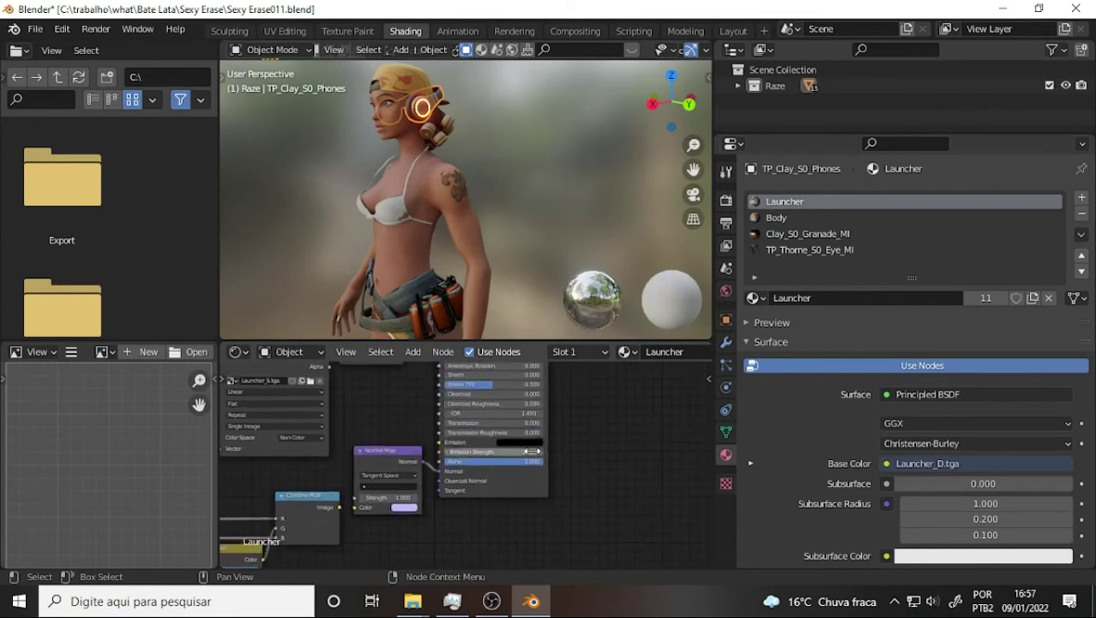
left_click_drag(532, 451, 502, 450)
type("1")
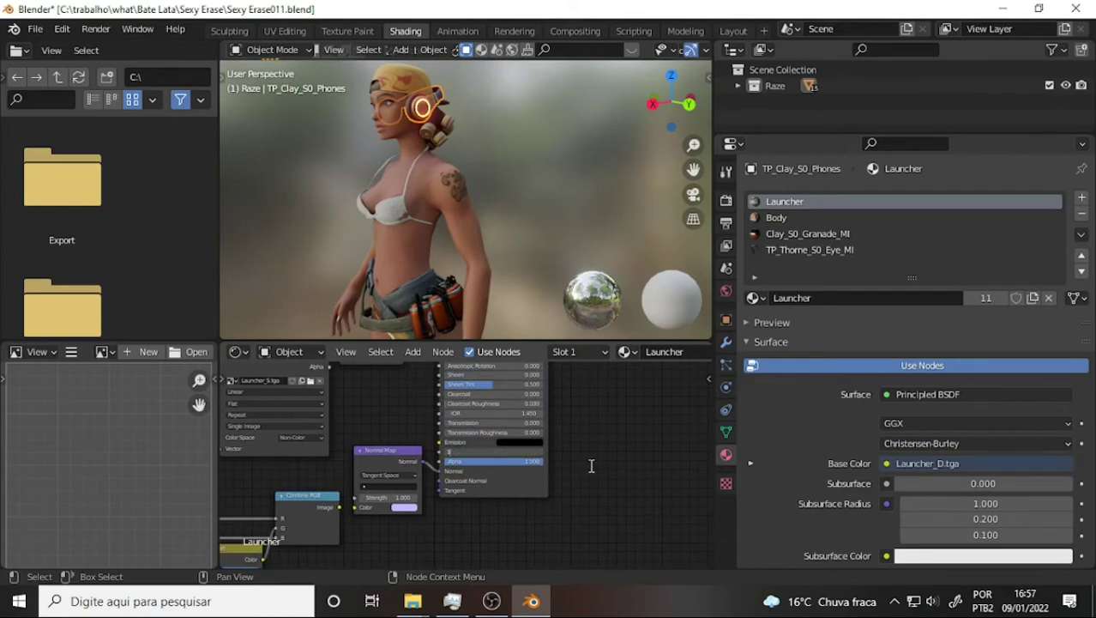
key("Return")
left_click(803, 249)
Step: Frame a side close-up of the head and reselect the headphones object
left_click(798, 235)
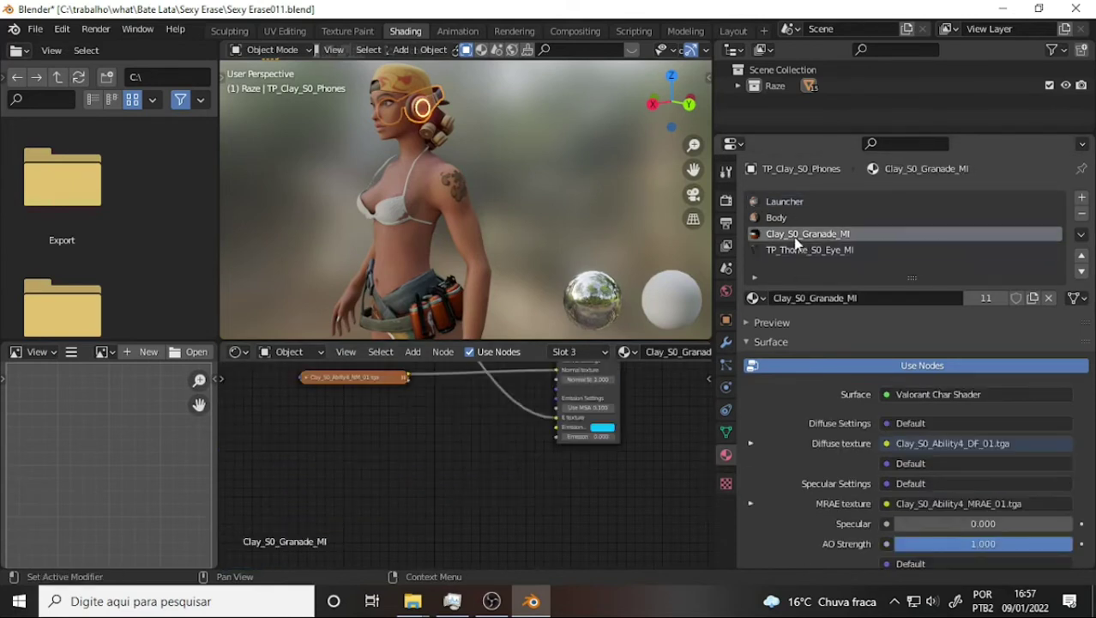
scroll(495, 106, "up", 5)
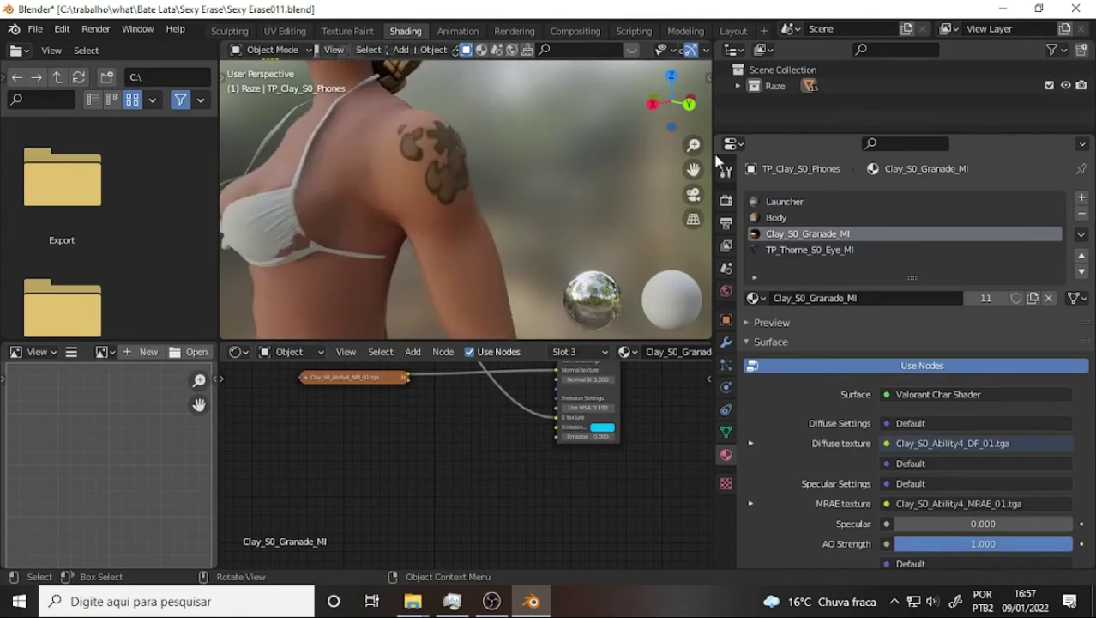
left_click_drag(693, 169, 693, 283)
middle_click_drag(412, 172, 461, 169)
left_click(460, 170)
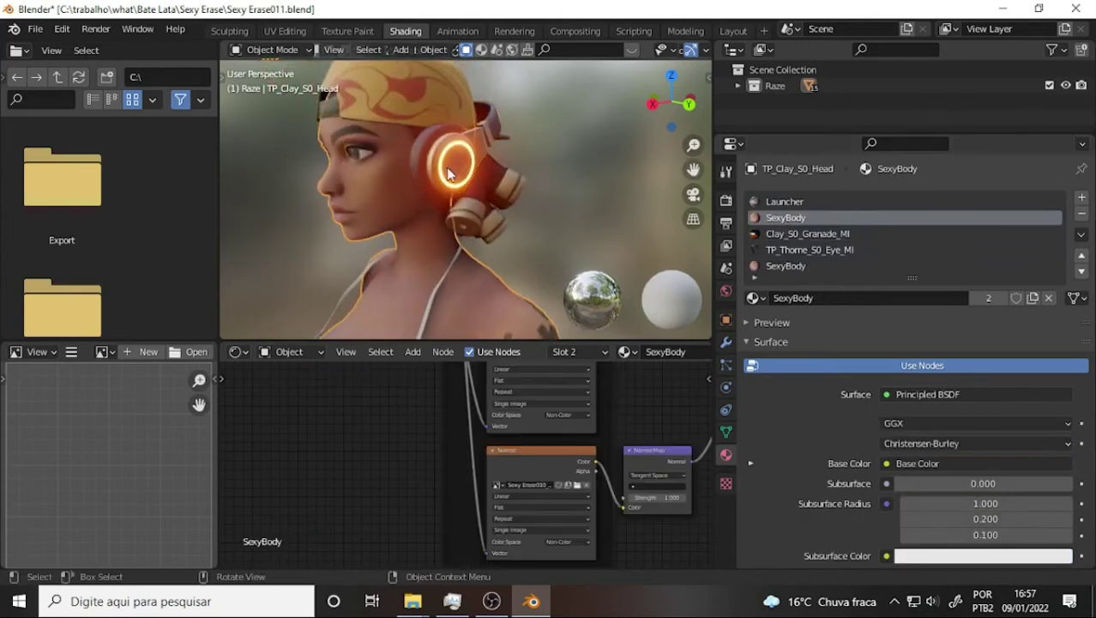
left_click(470, 152)
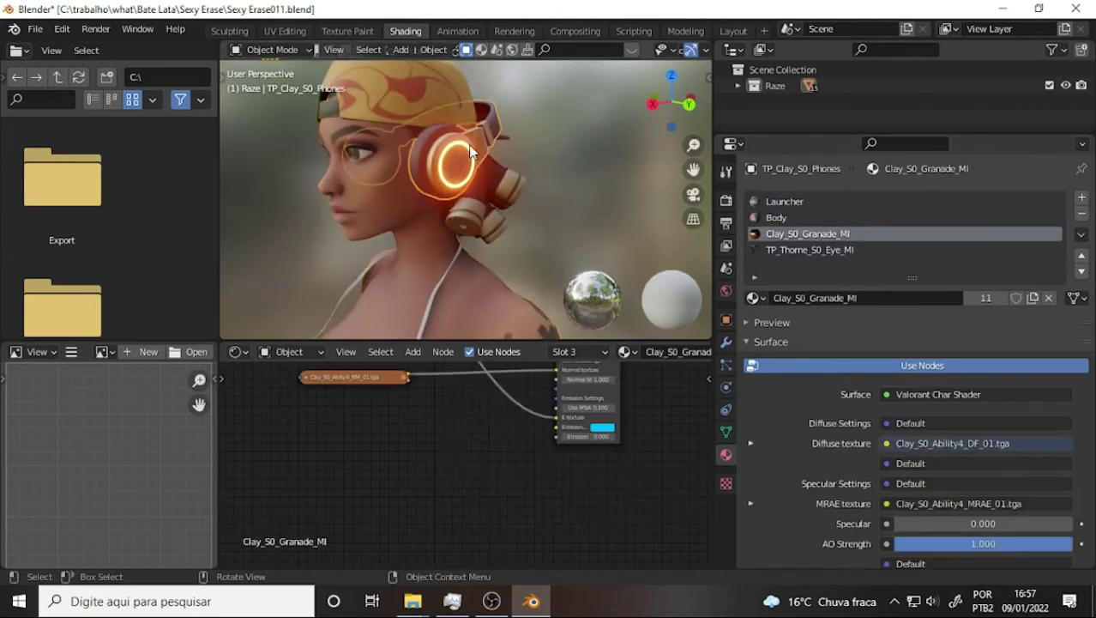
left_click(470, 152)
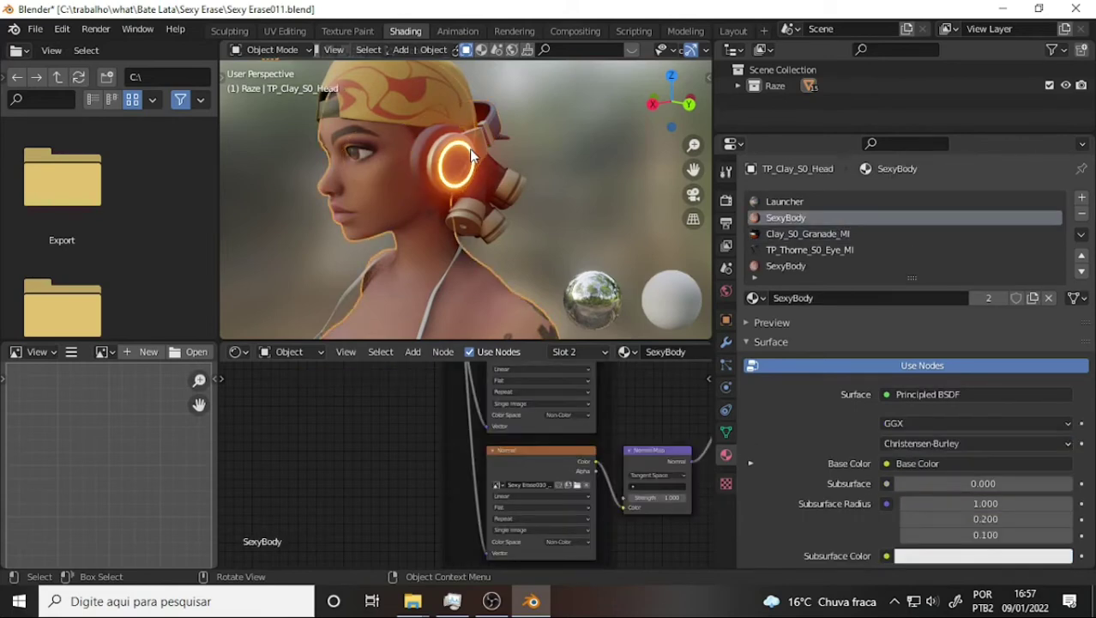
left_click(470, 152)
left_click(468, 153)
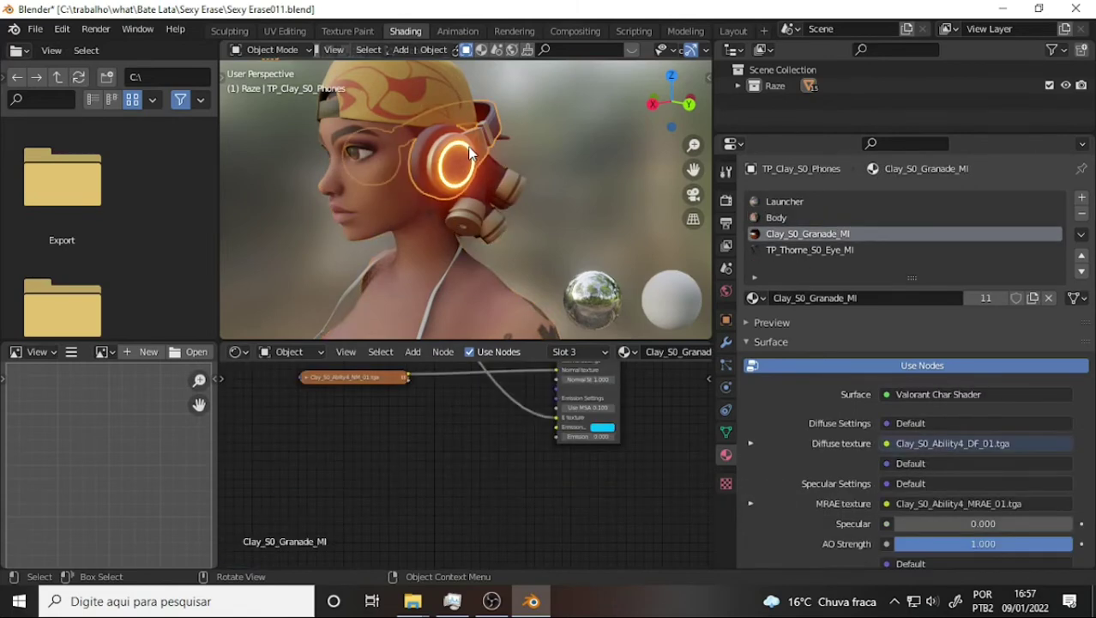
Step: Check the headphones' UV maps, then browse its Launcher, Body and Clay_S0_Granade_MI materials
left_click(726, 430)
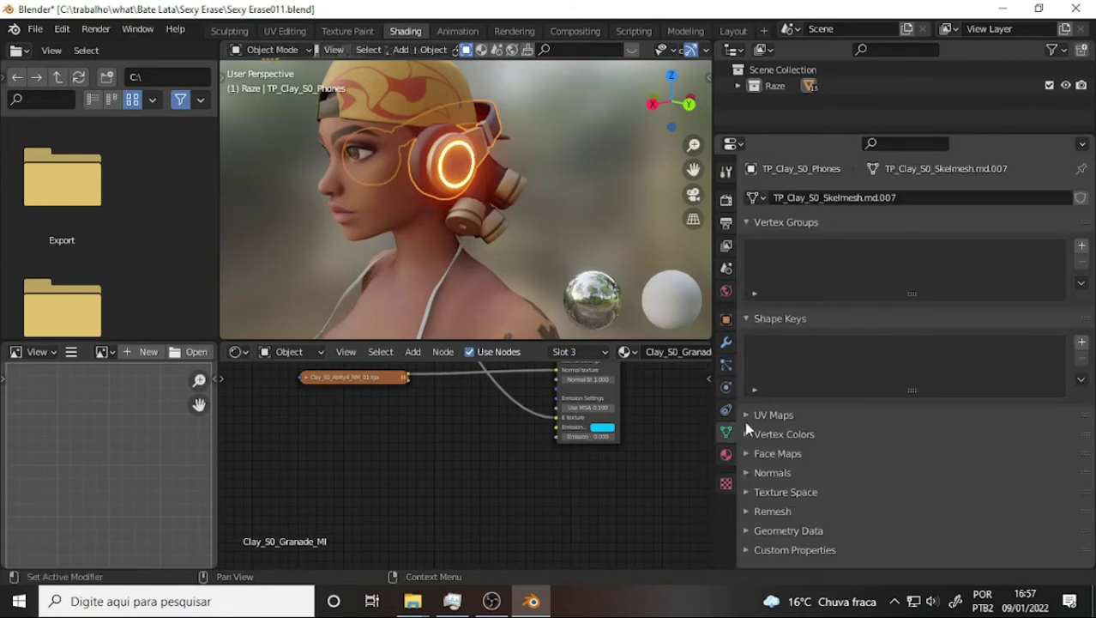
left_click(748, 417)
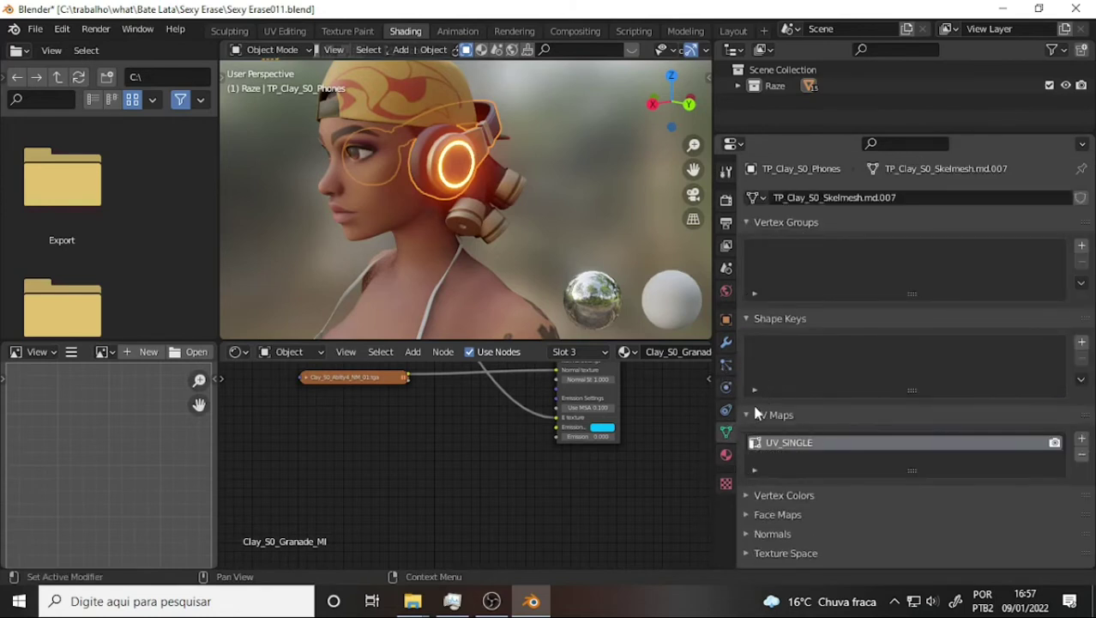
left_click(726, 455)
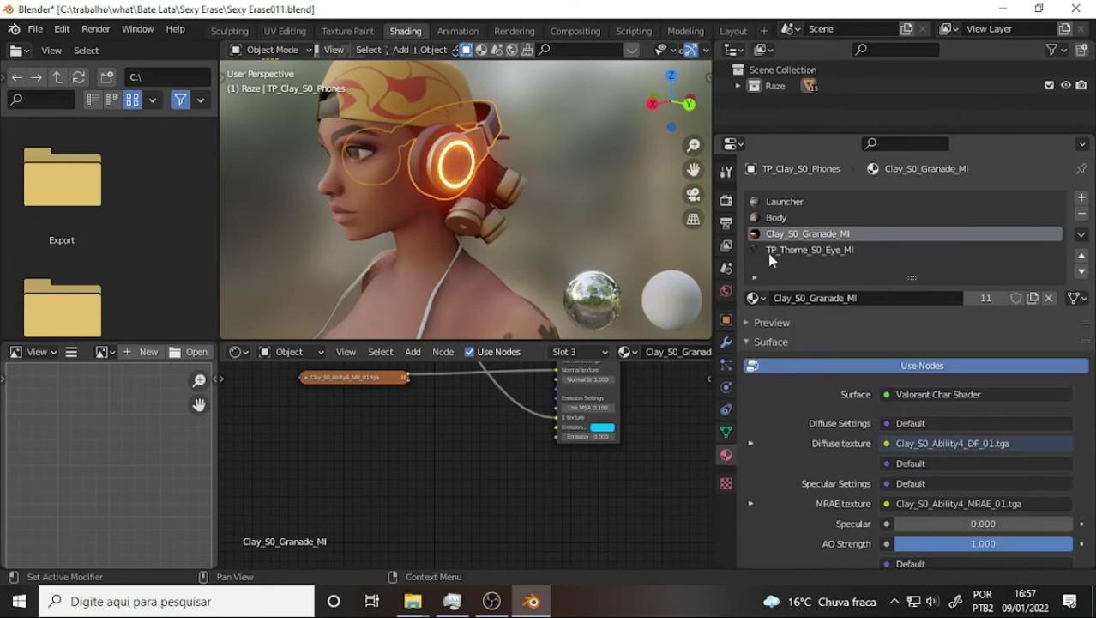
left_click(784, 204)
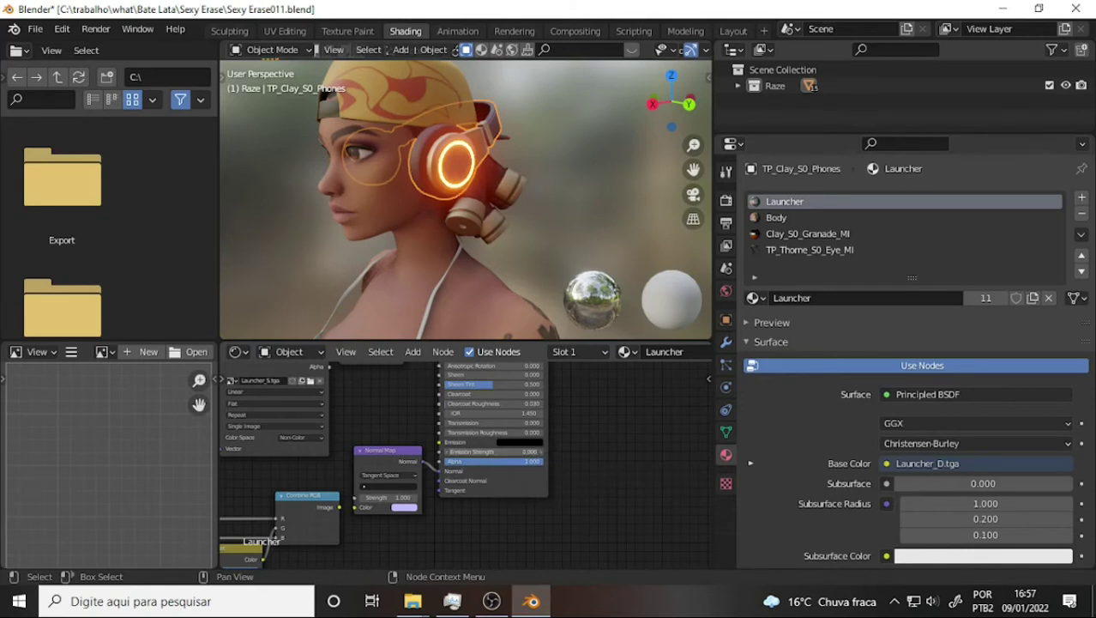
left_click(784, 219)
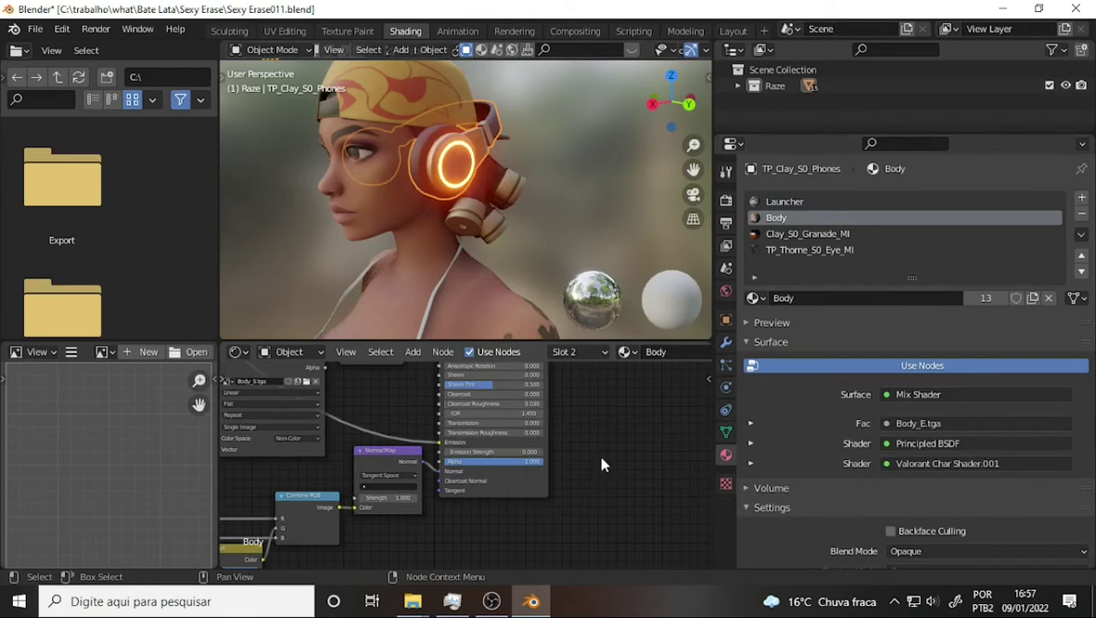
left_click(781, 204)
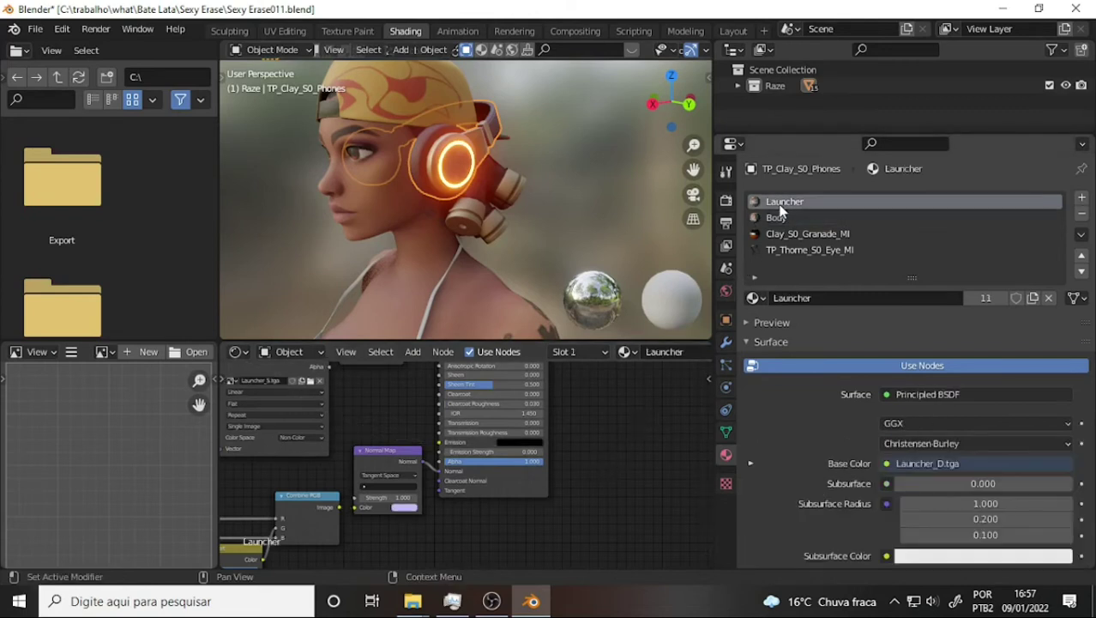
left_click(787, 235)
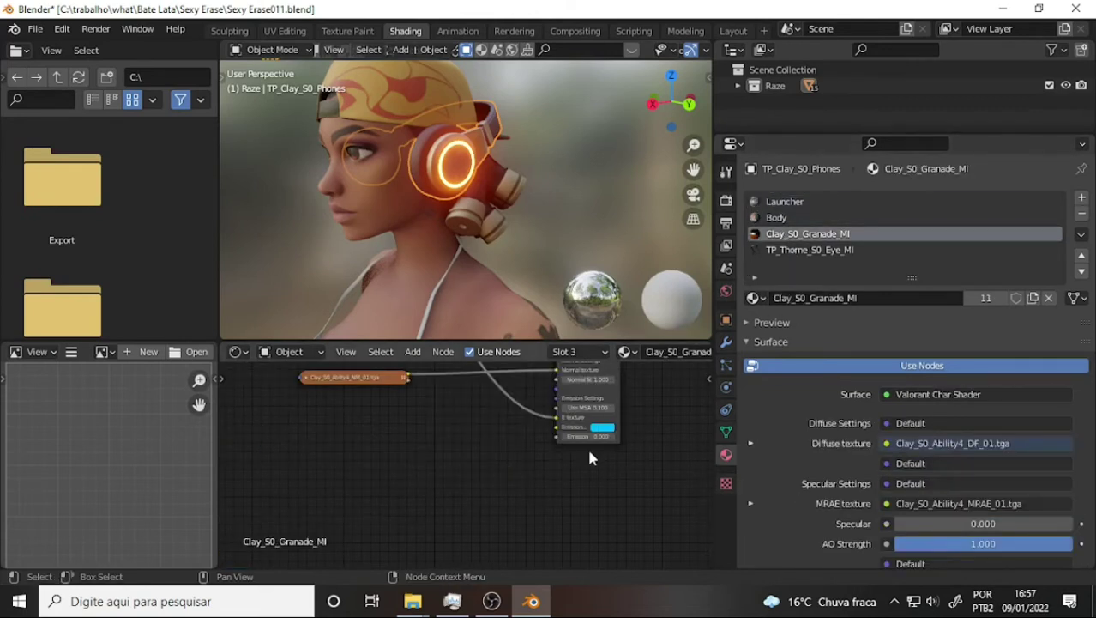
Step: Pull the link off the Valorant Char Shader's E texture input
scroll(588, 458, "up", 3)
mouse_move(589, 458)
middle_mouse_down()
mouse_move(656, 414)
mouse_move(609, 326)
middle_mouse_up()
left_click_drag(561, 489, 551, 512)
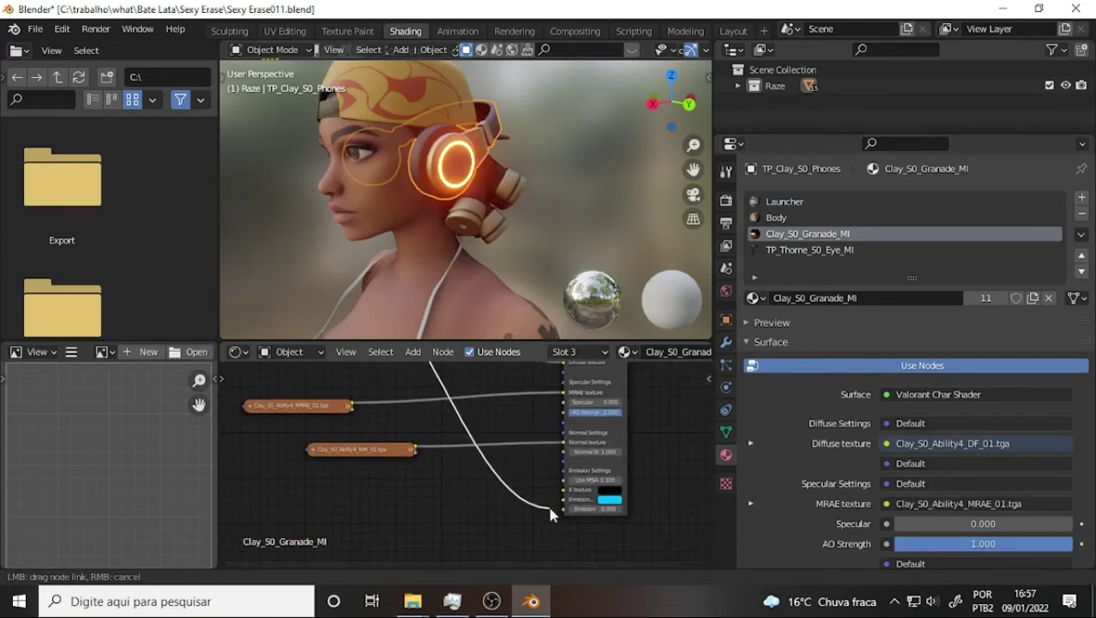
Step: Set the TP_Thome_S0_Eye_MI material's Emission Strength to 41
left_click(798, 250)
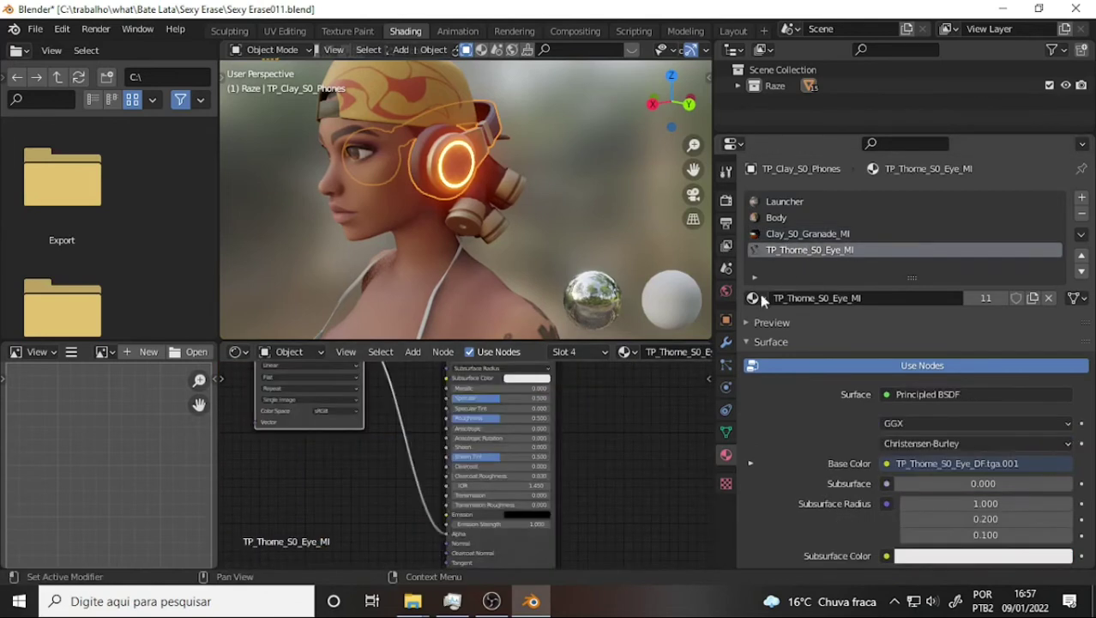
scroll(636, 490, "up", 1)
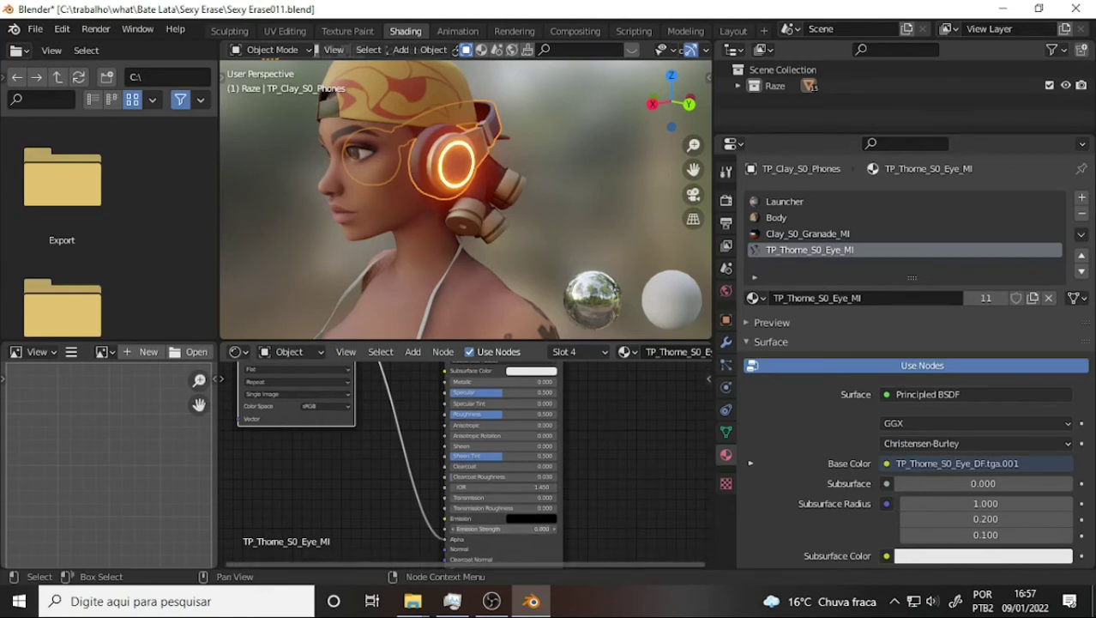
left_click(541, 529)
type("41.")
key("Return")
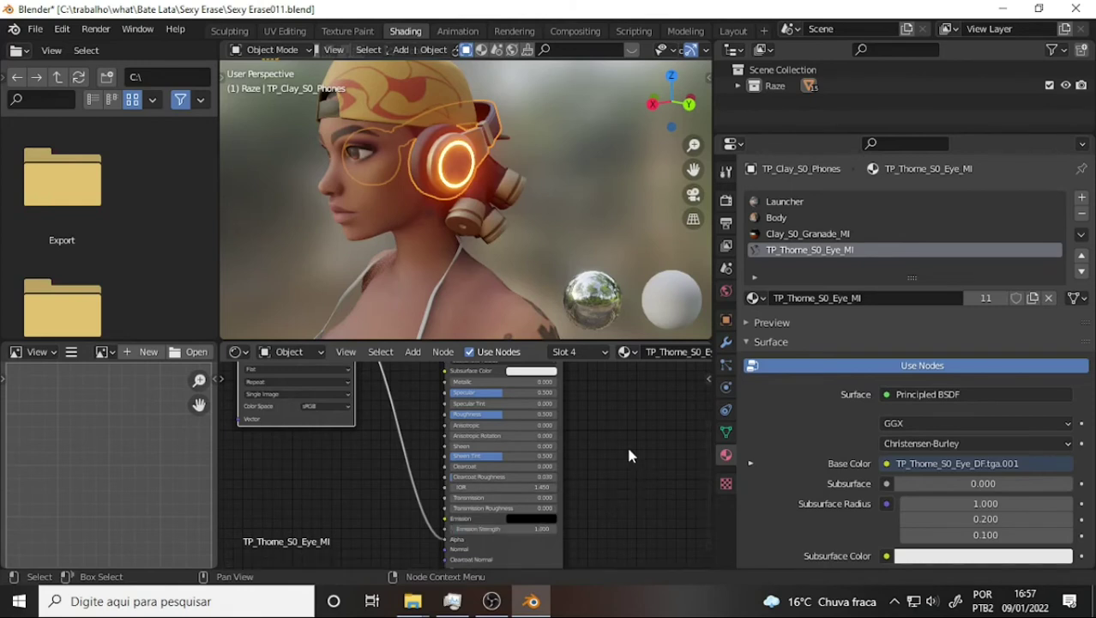
scroll(620, 407, "down", 1)
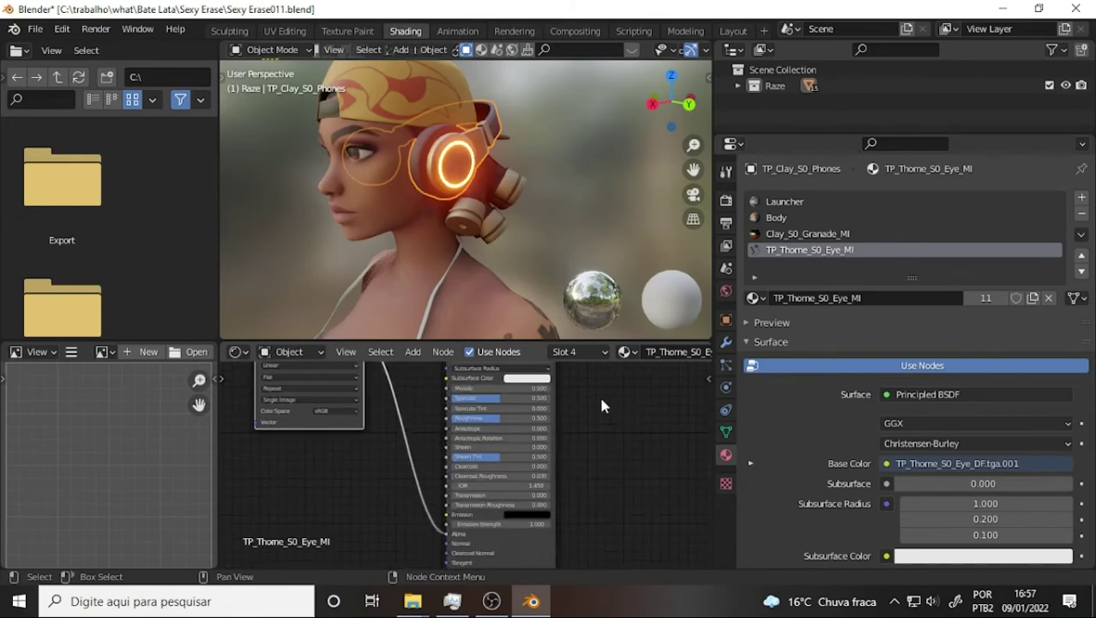
scroll(545, 278, "up", 1)
Step: Zoom and pan out to frame Raze's whole standing figure, back in the Modeling workspace
scroll(546, 277, "up", 1)
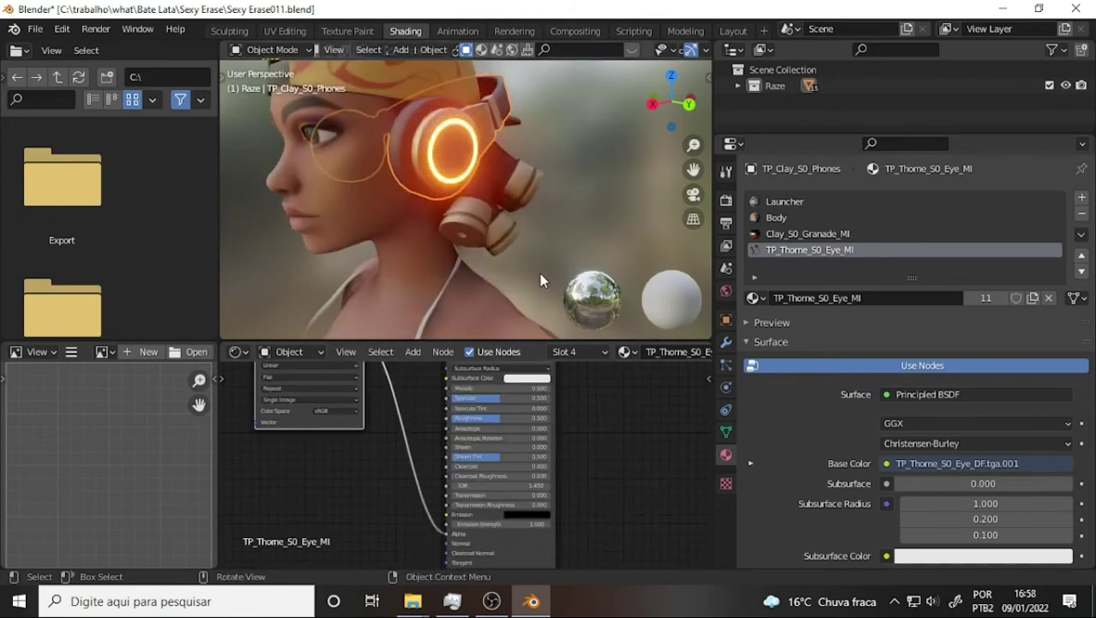
left_click_drag(693, 170, 693, 69)
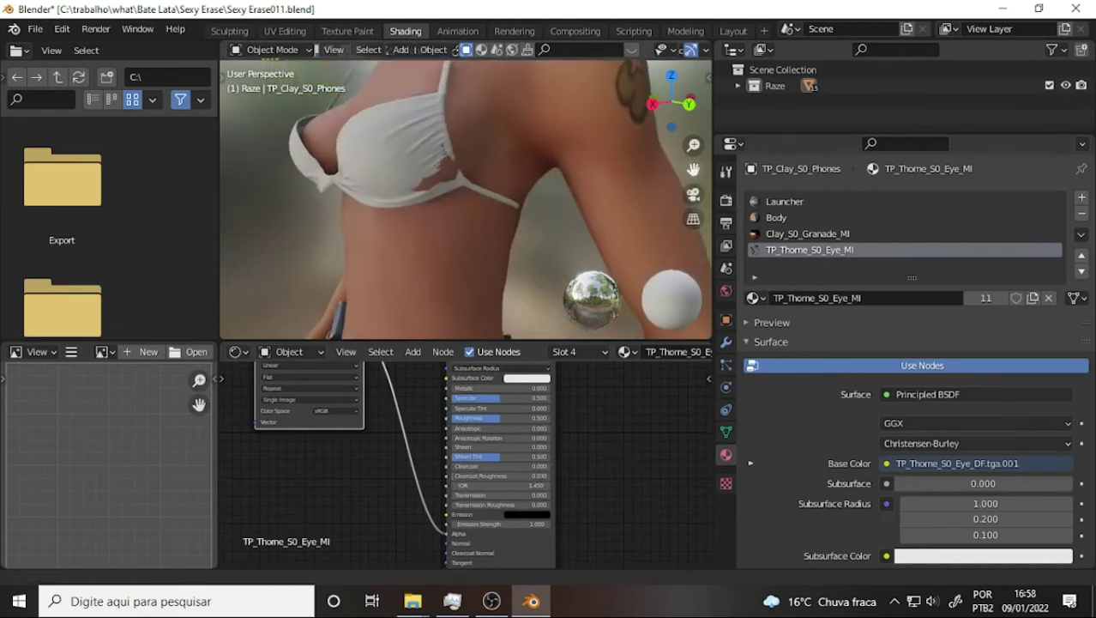
left_click_drag(693, 170, 693, 103)
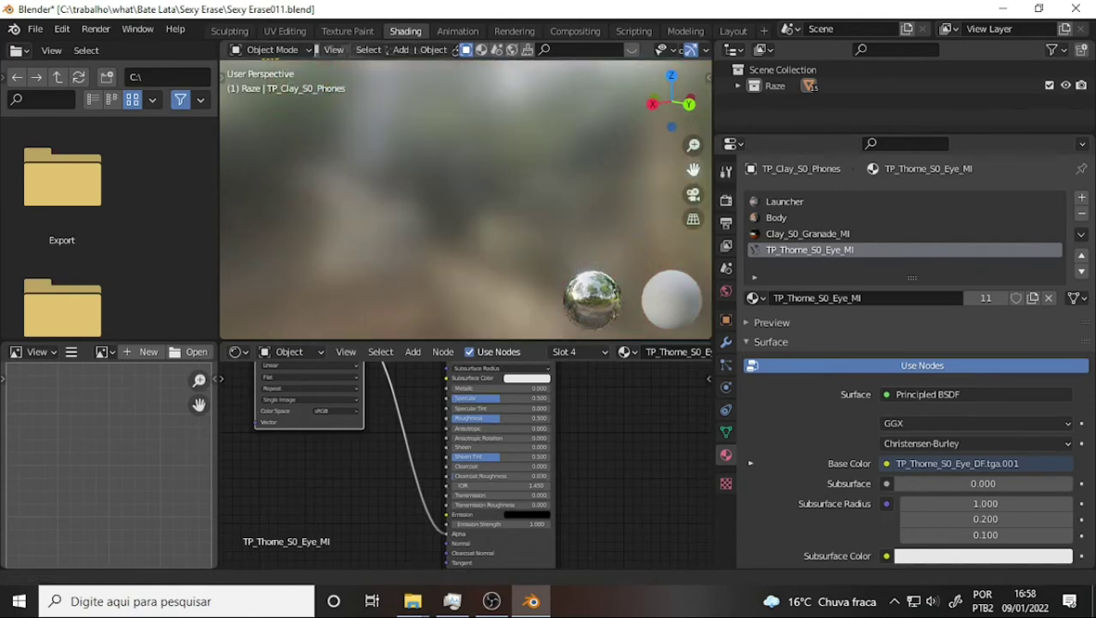
scroll(547, 159, "down", 3)
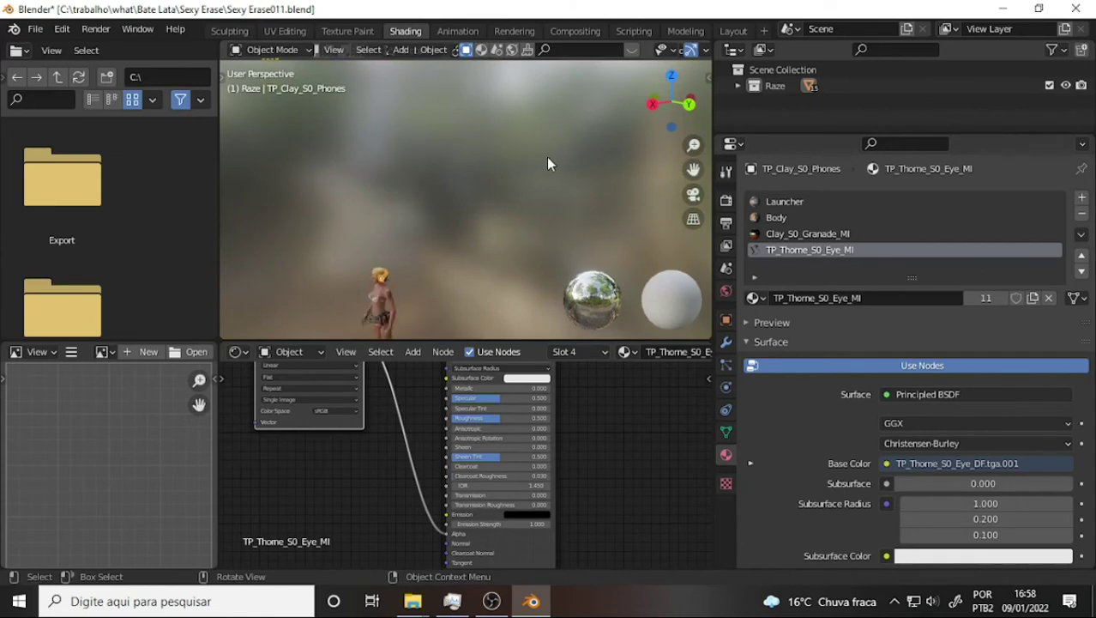
scroll(547, 159, "down", 3)
scroll(547, 158, "down", 2)
left_click_drag(692, 145, 632, 175)
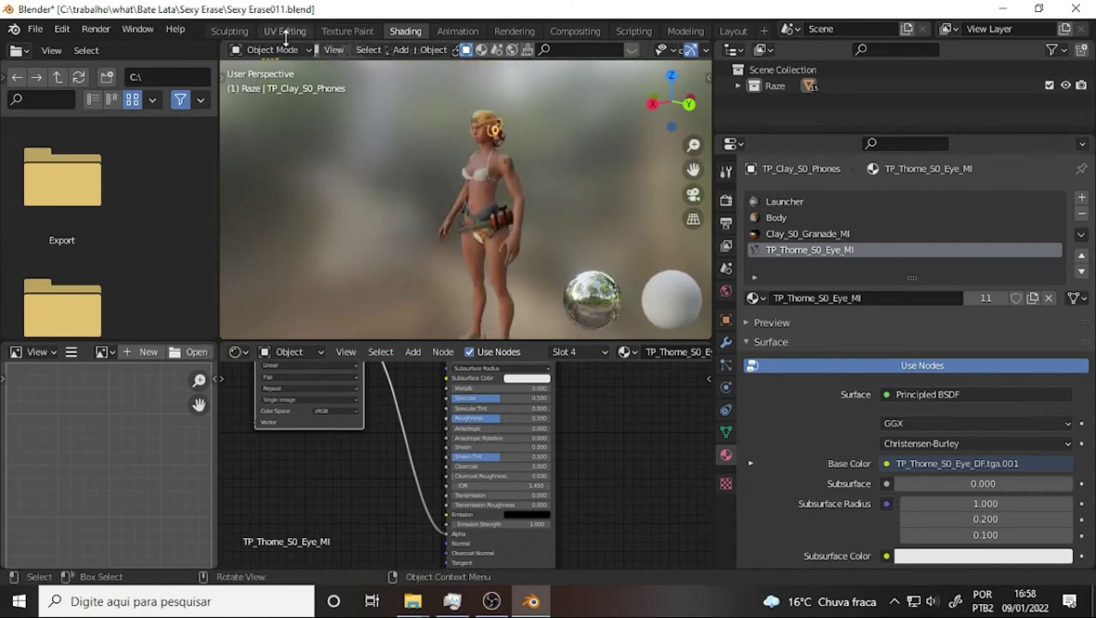
left_click(686, 30)
Step: Switch to Object Mode and select bikinibottom_7479.Shape and Bra_Gen2_20950.Shape
mouse_move(433, 213)
middle_mouse_down()
mouse_move(724, 223)
mouse_move(350, 204)
mouse_move(647, 212)
mouse_move(607, 208)
mouse_move(527, 254)
middle_mouse_up()
left_click(55, 72)
left_click(63, 90)
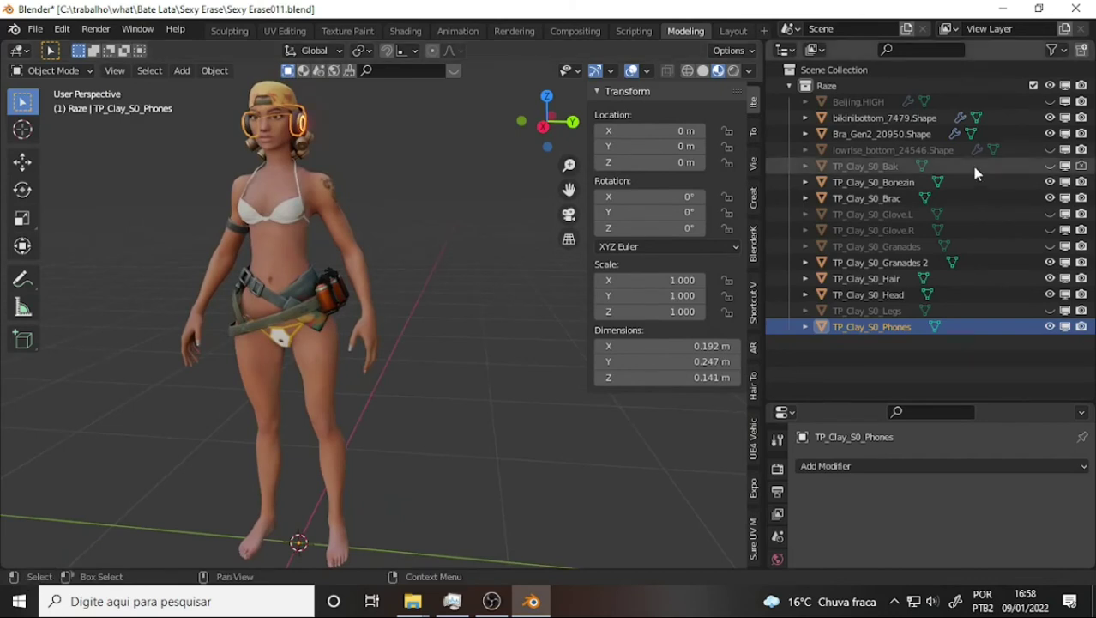
left_click(898, 121)
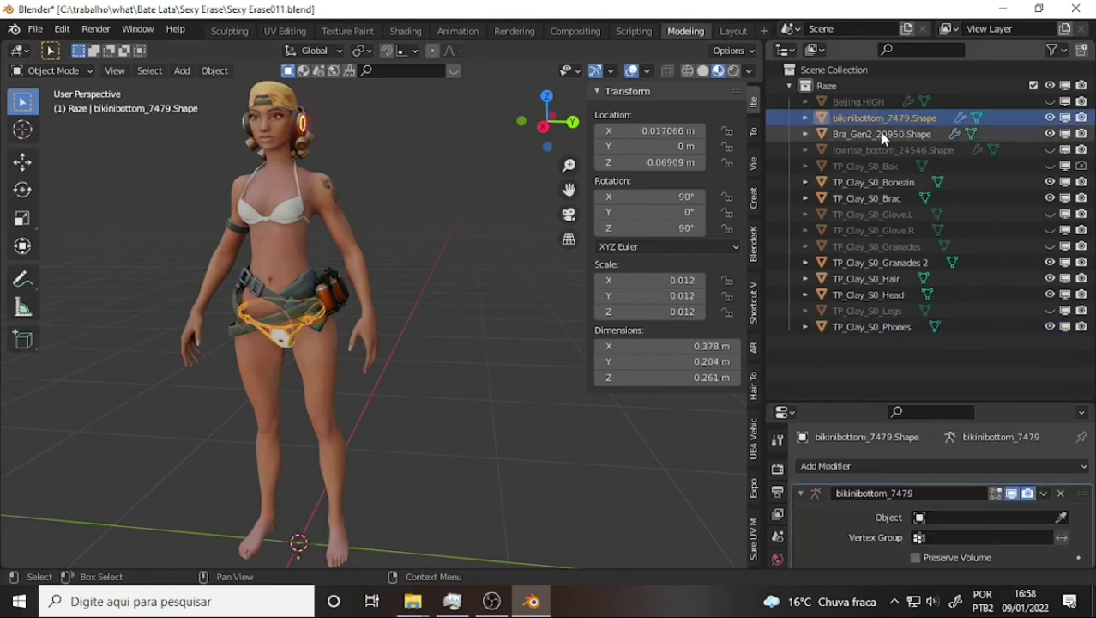
left_click(884, 137, "ctrl")
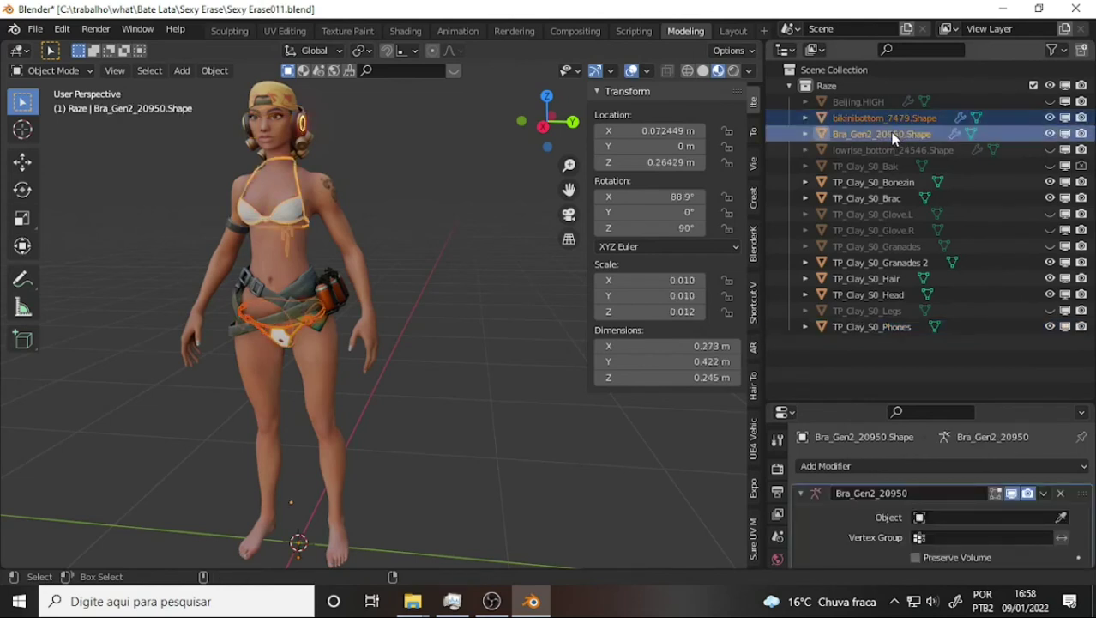
Step: Unhide and add lowrise_bottom_24546.Shape, copy the three outfit objects, and switch to OBS Studio
left_click(1050, 149)
left_click(1049, 150)
left_click(1050, 150)
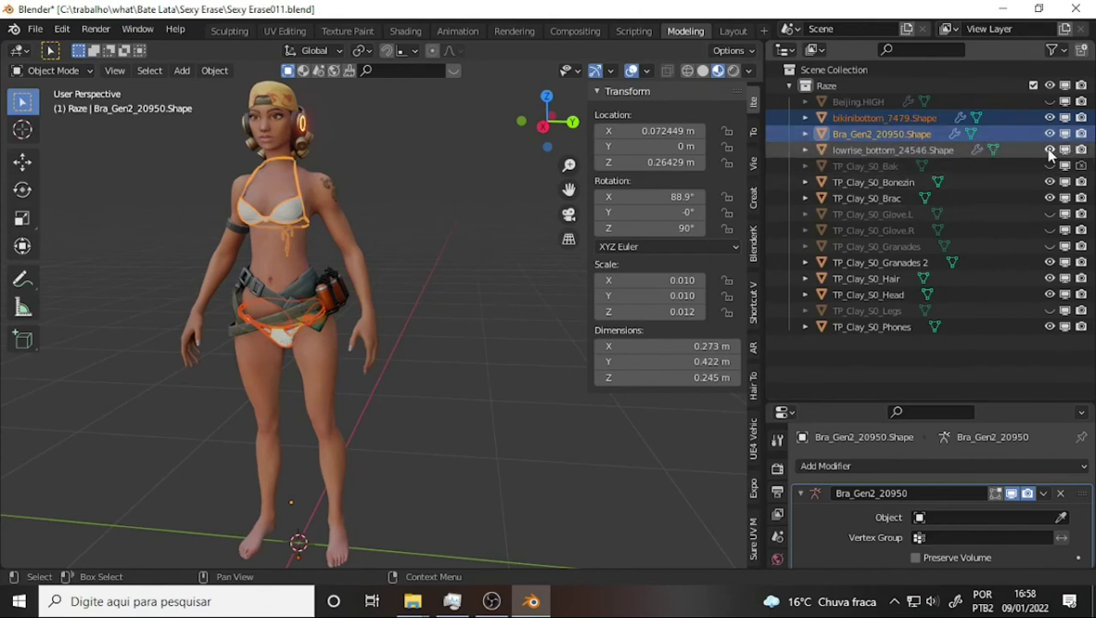
left_click(823, 150, "ctrl")
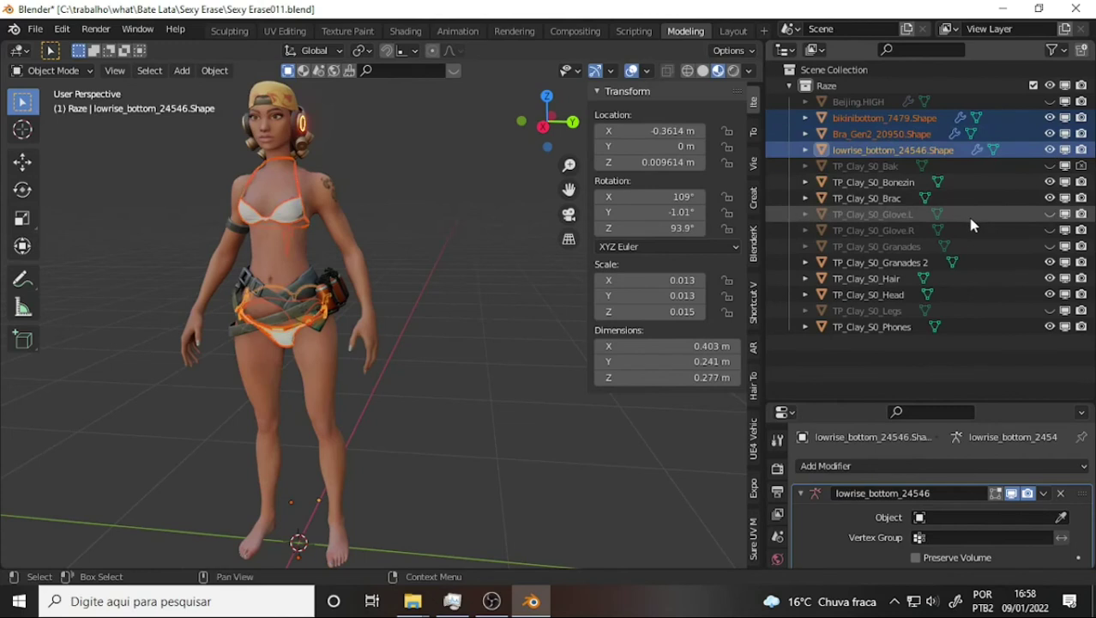
key("ctrl+c")
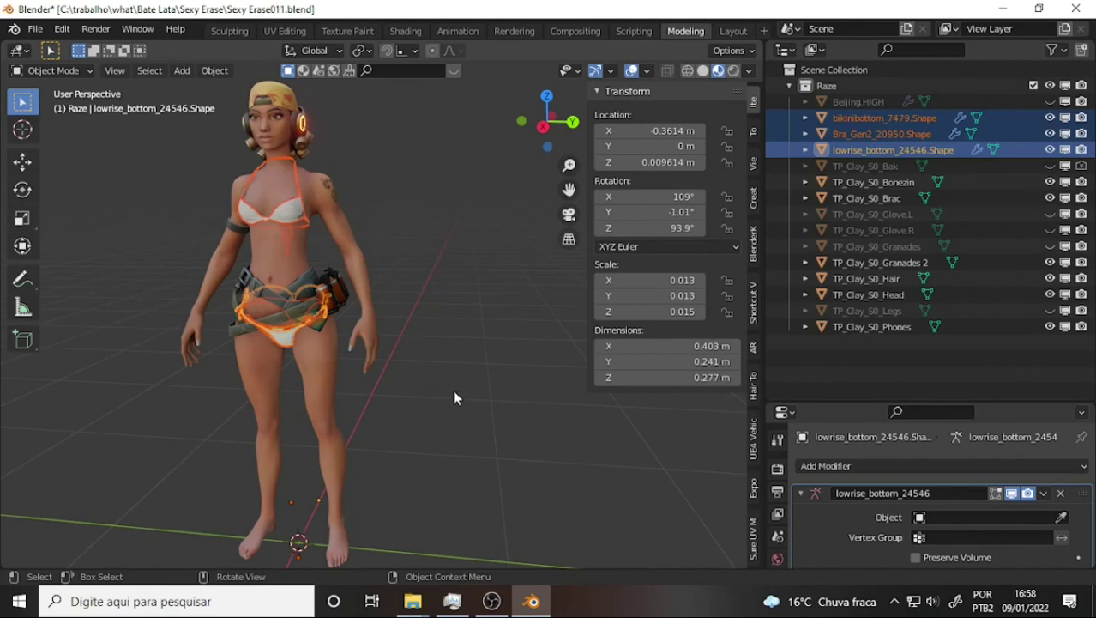
middle_click_drag(501, 381, 487, 367)
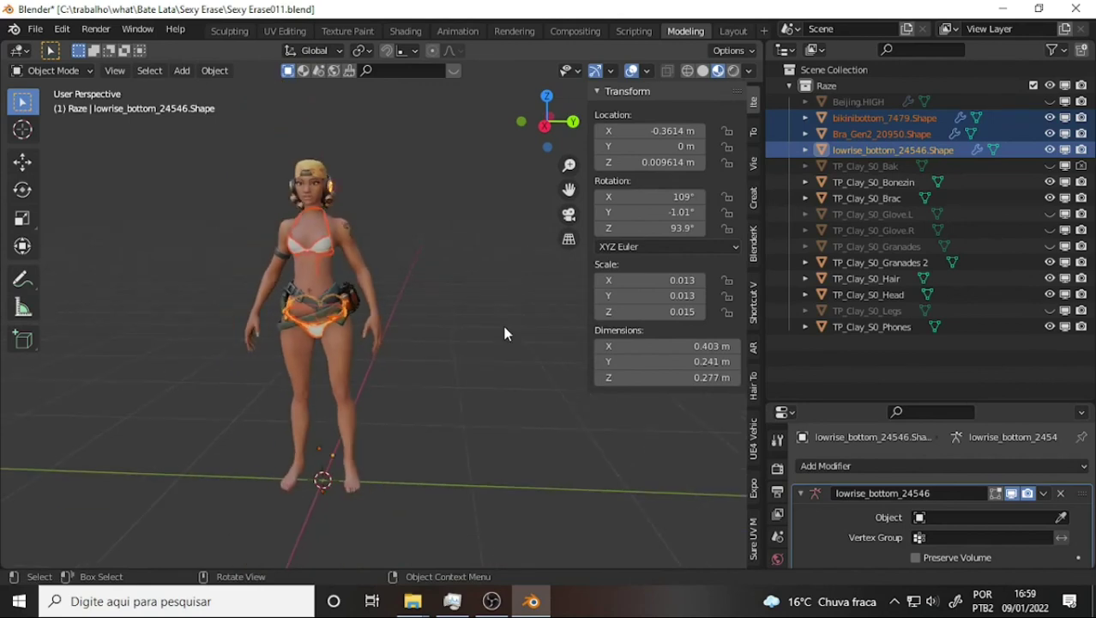
left_click(492, 600)
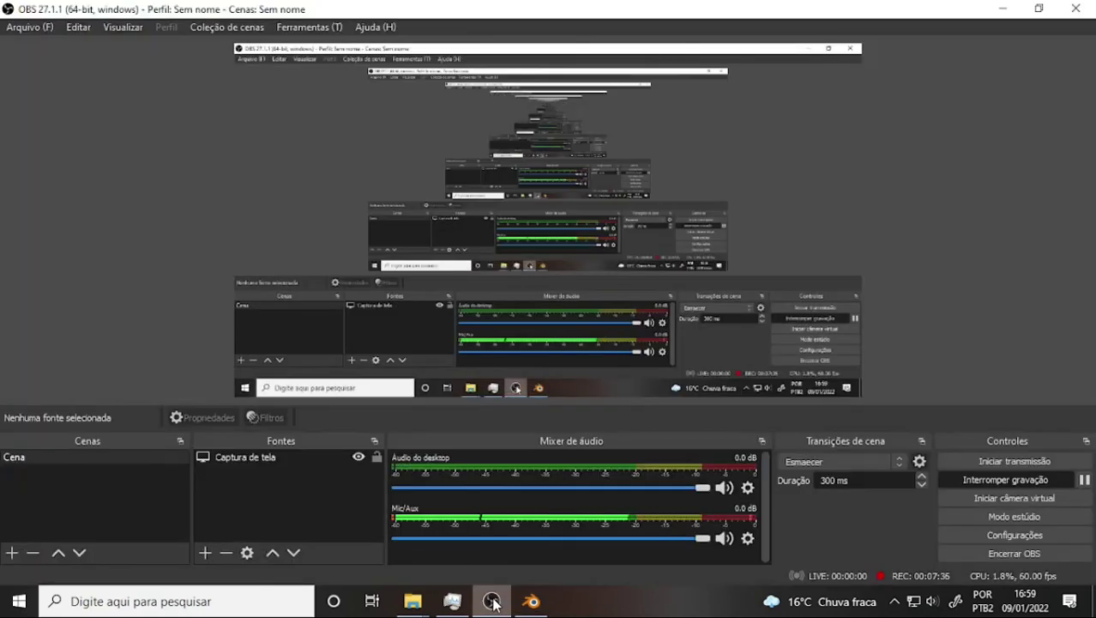